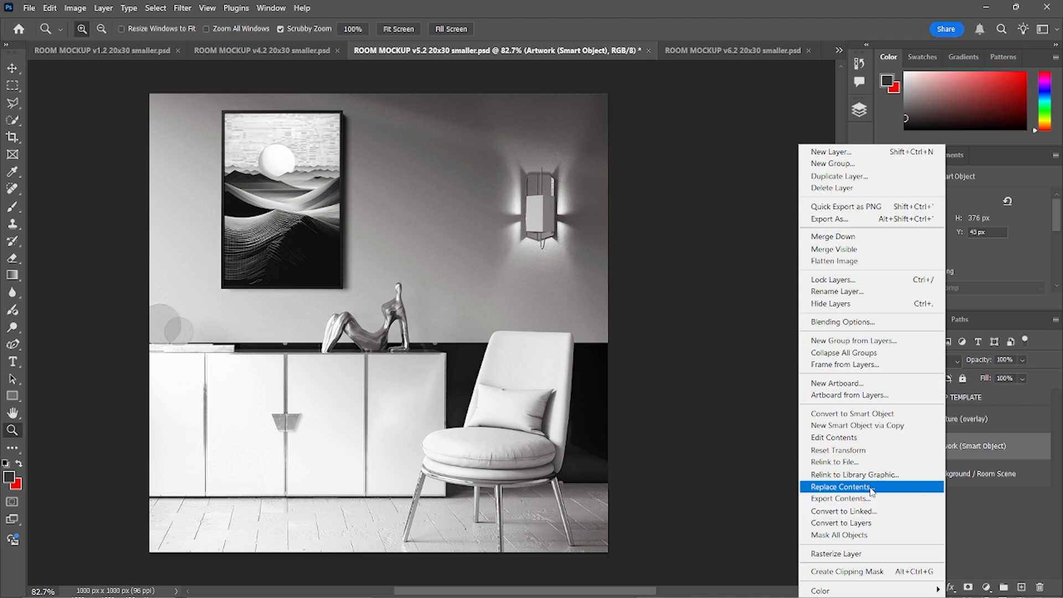
Replace the Artwork smart object's contents with abstract-art-1.1 and quick-export the room mockup as PNG
left_click(873, 487)
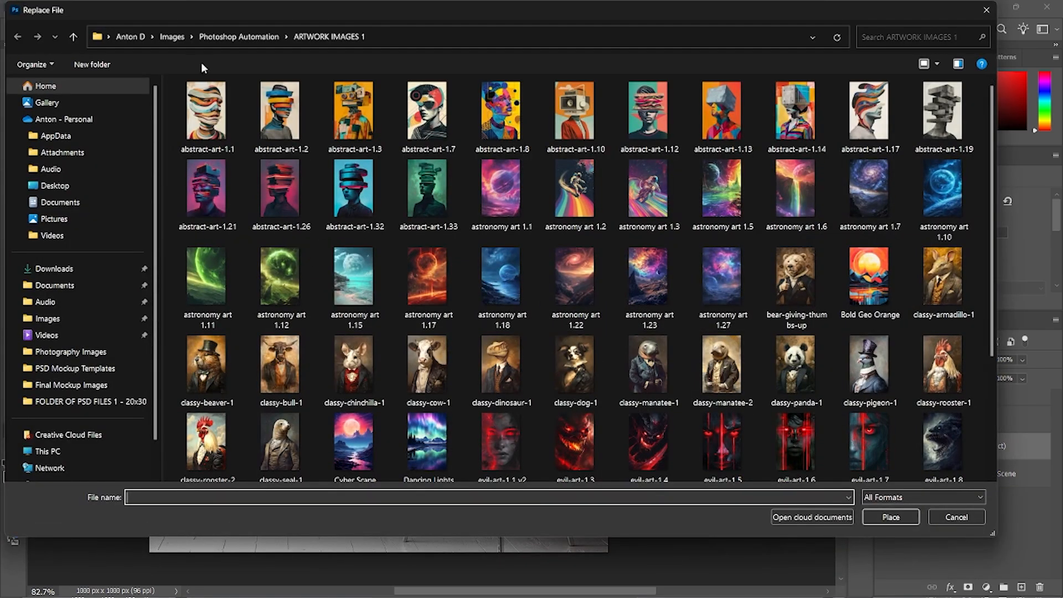
double_click(206, 111)
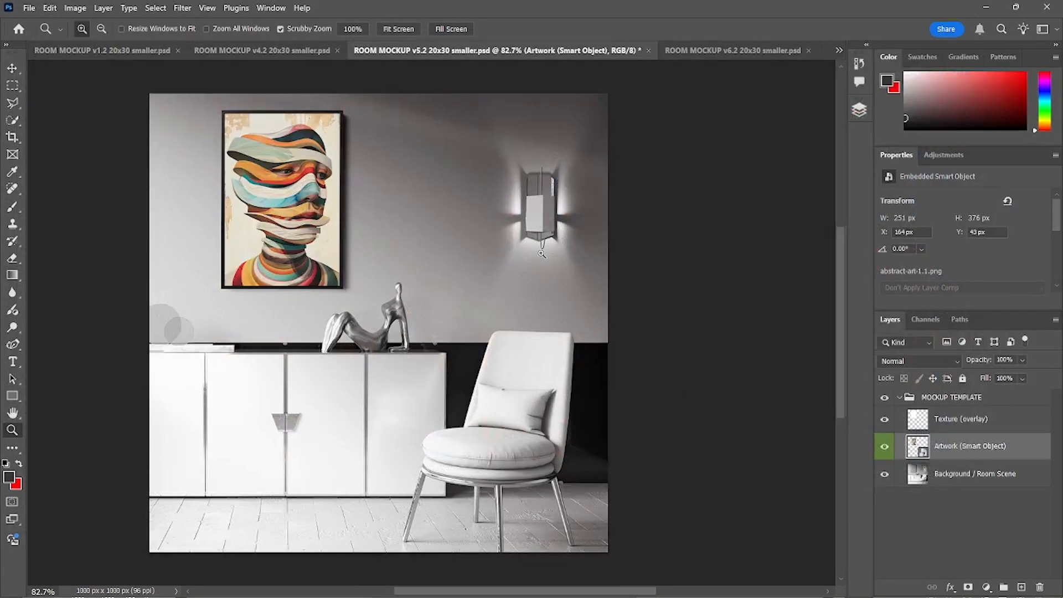
left_click(29, 8)
mouse_move(86, 233)
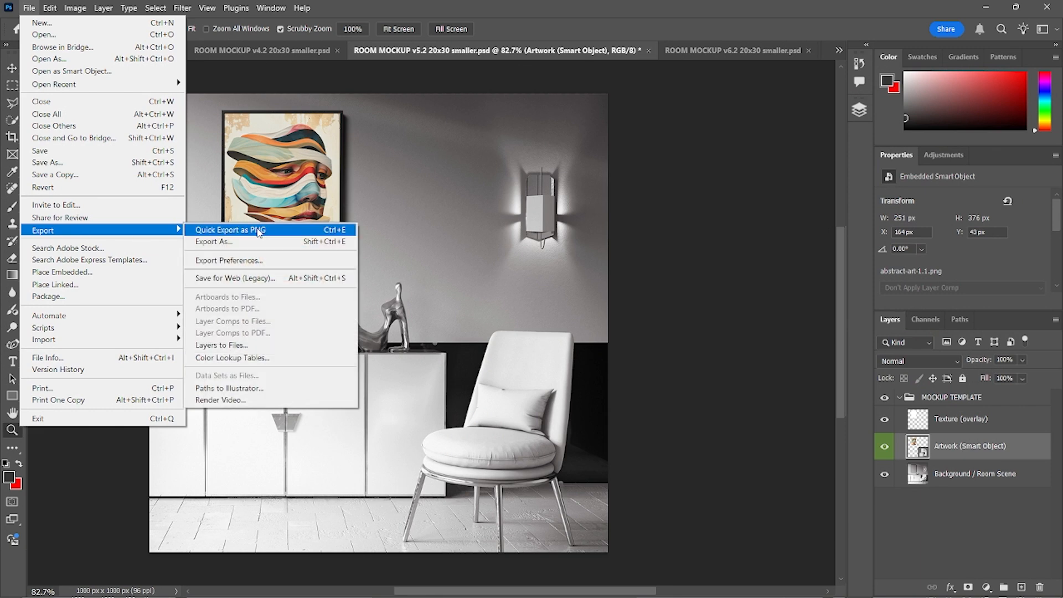
left_click(274, 230)
key("Return")
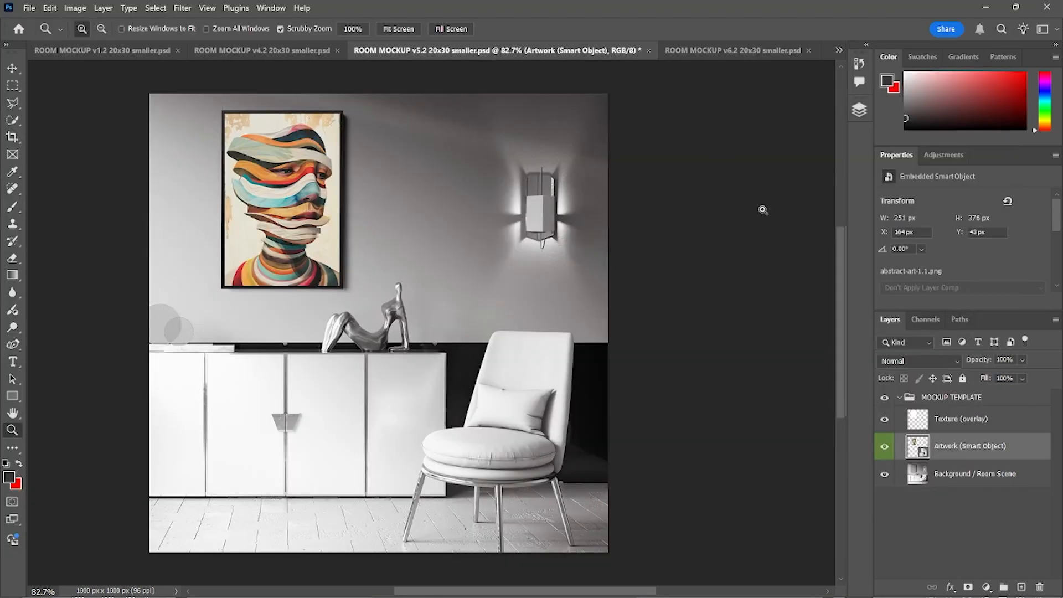
right_click(970, 453)
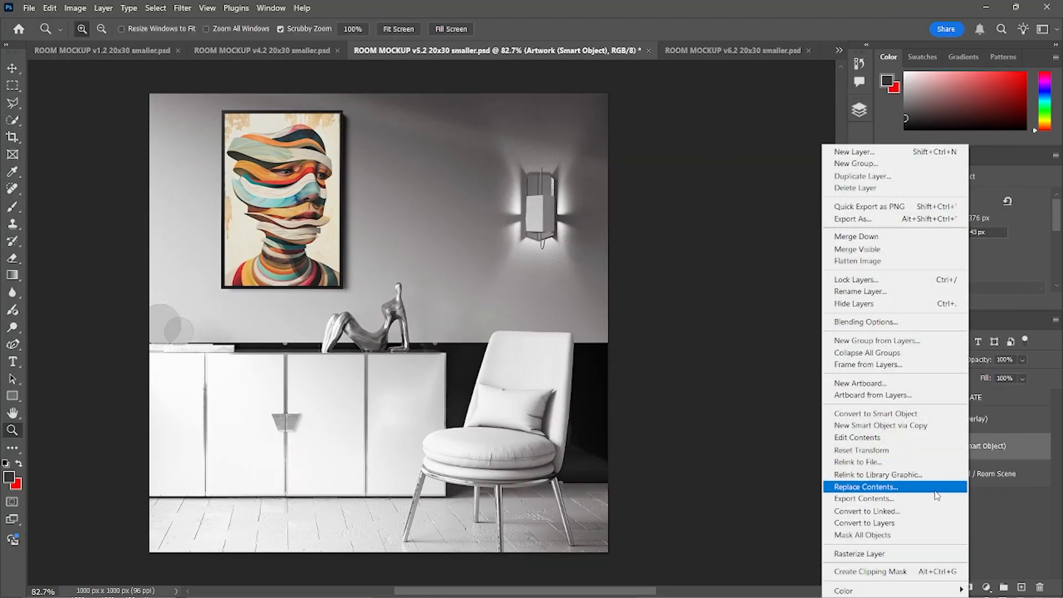
left_click(1008, 477)
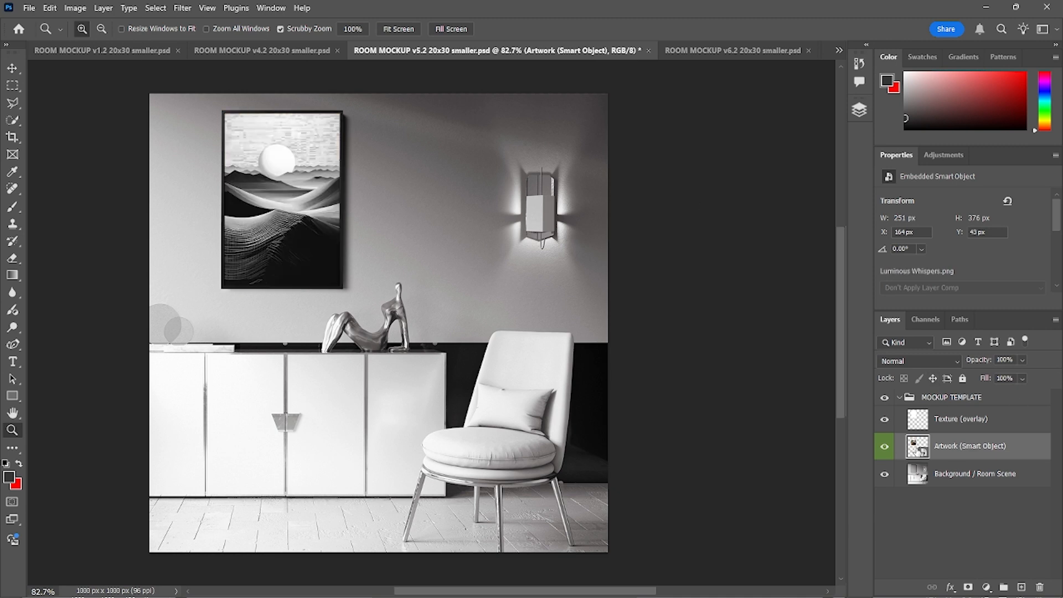
Open the contents of the Artwork smart object, and open the image abstract-art-1.2 from ARTWORK IMAGES 1
double_click(918, 451)
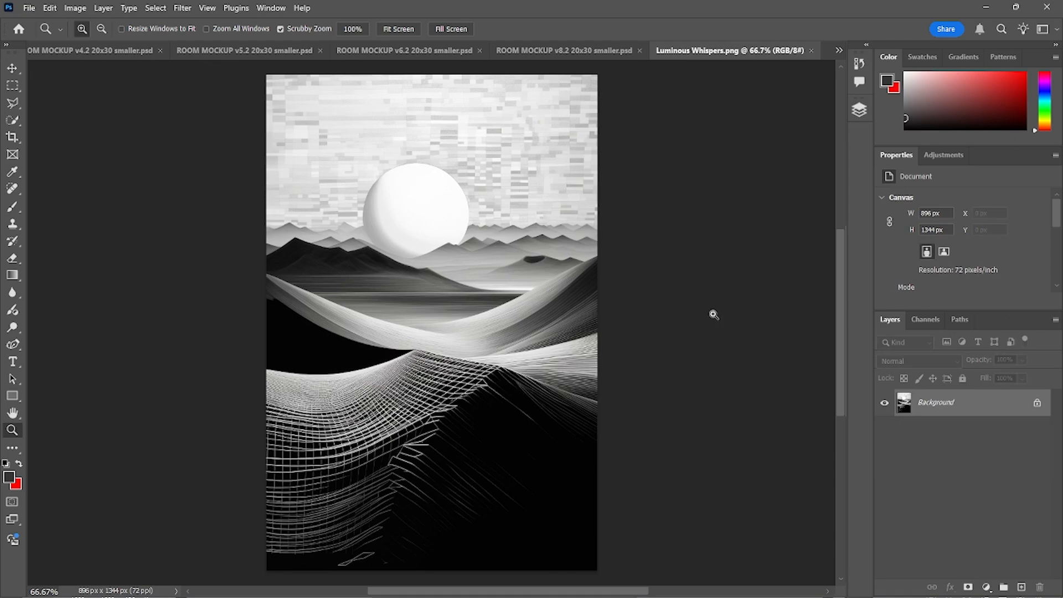
key("ctrl+o")
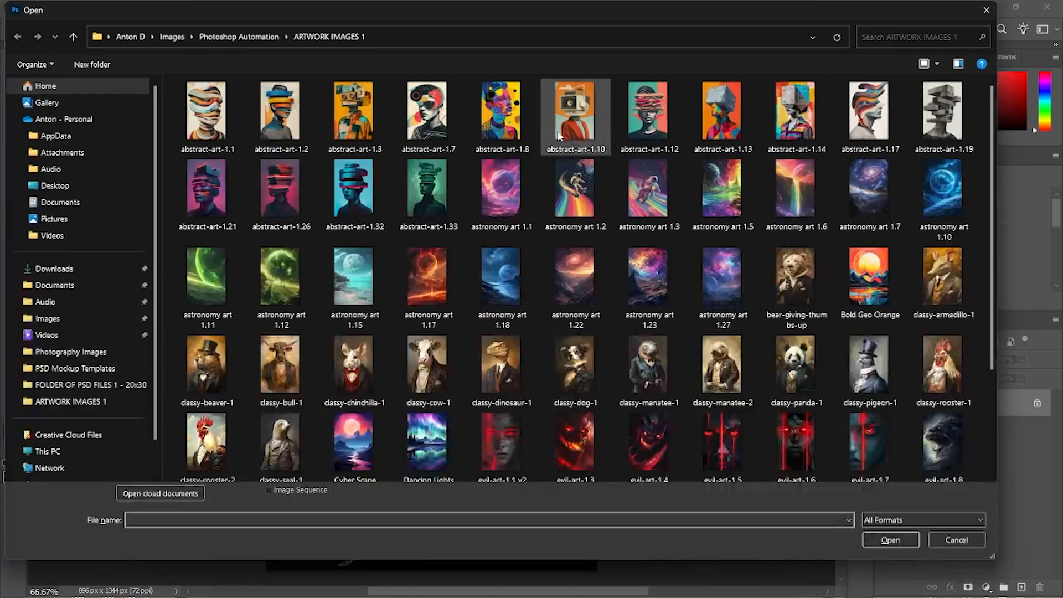
double_click(270, 109)
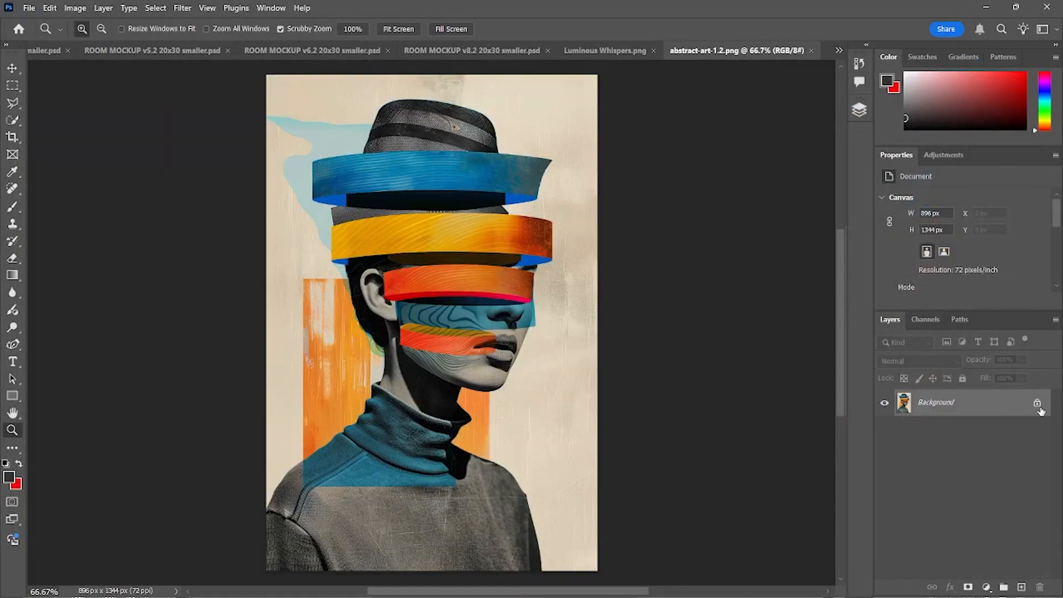
Copy the whole abstract-art-1.2 image into Luminous Whispers.png as a new layer fitted to the canvas
key("ctrl+a")
key("ctrl+c")
key("ctrl+shift+Tab")
key("ctrl+v")
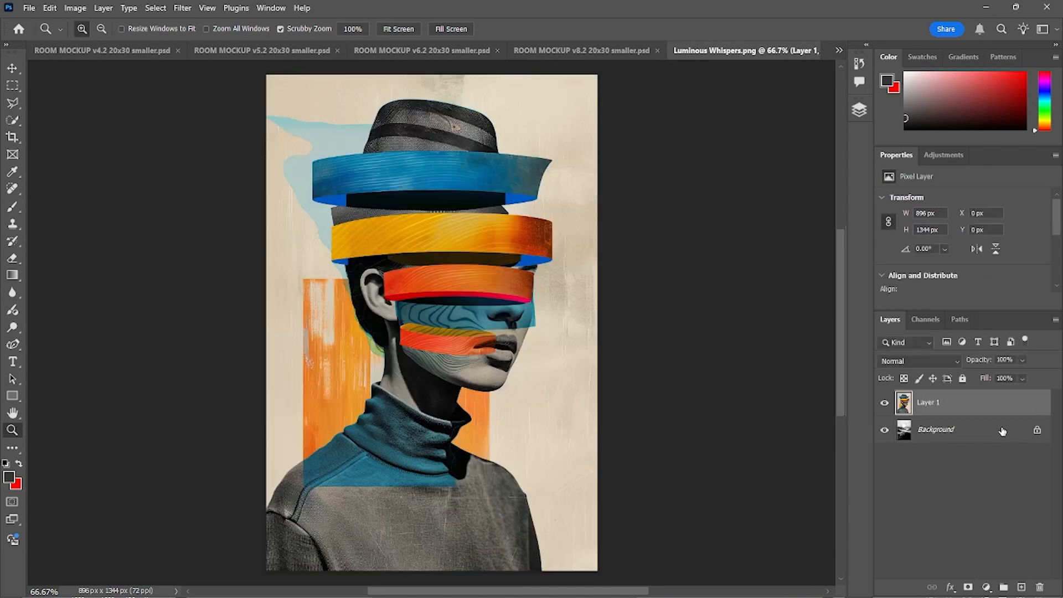
key("ctrl+t")
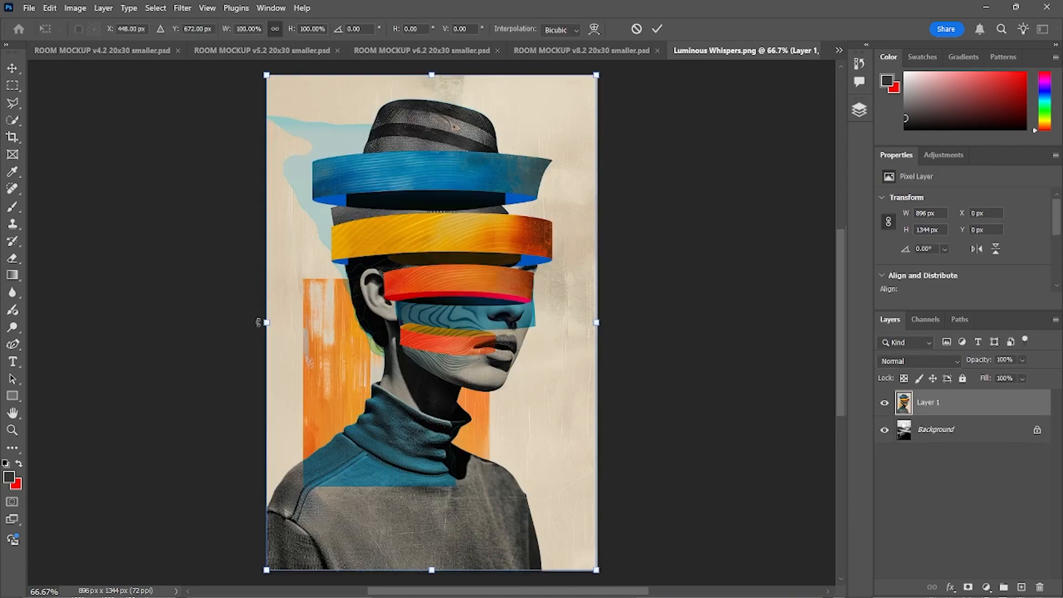
mouse_move(266, 323)
left_mouse_down()
mouse_move(257, 323)
mouse_move(266, 323)
left_mouse_up()
key("Return")
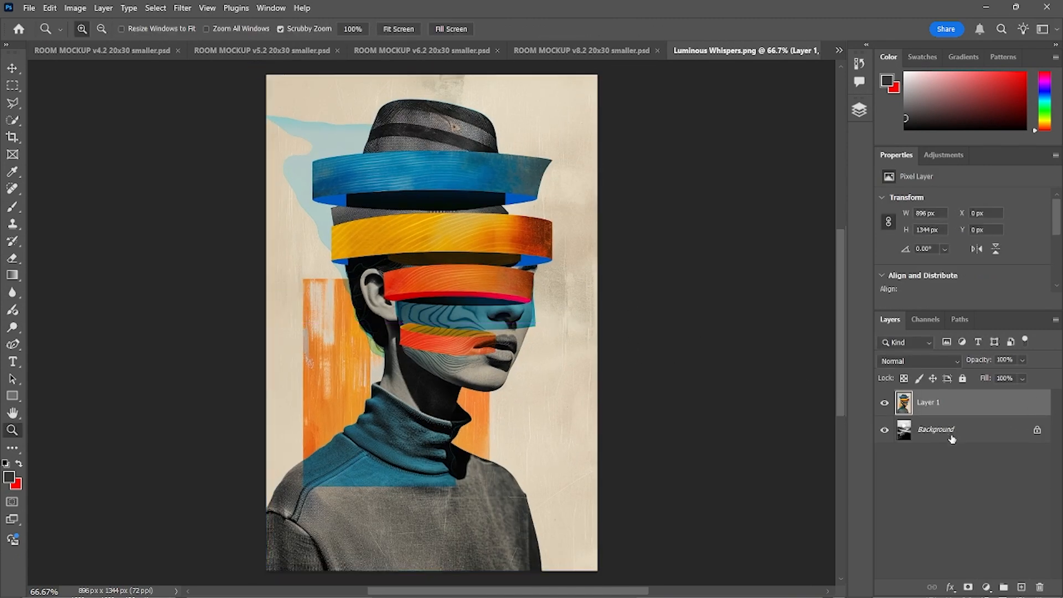
Flatten Luminous Whispers.png and save it so the smart object in the mockup updates
right_click(951, 438)
left_click(975, 569)
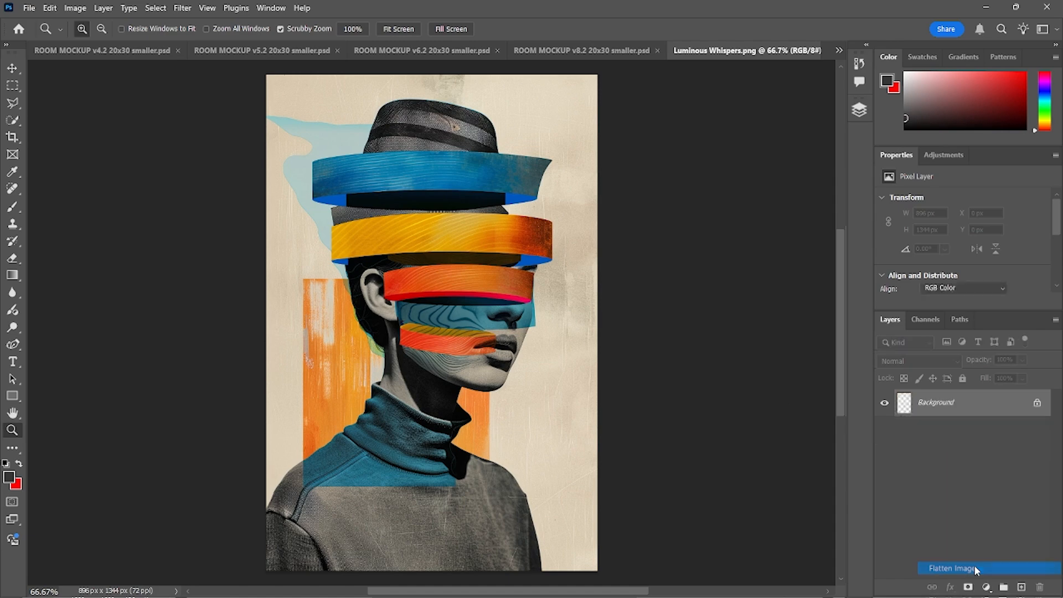
key("ctrl+s")
key("ctrl+w")
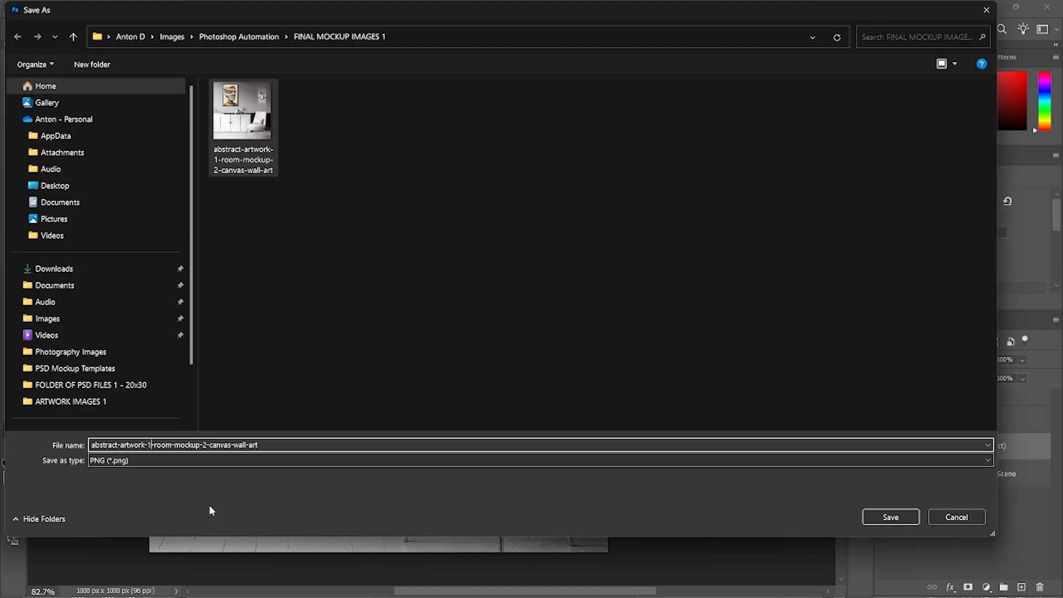
Save the mockup as a PNG named abstract-artwork-2-room-mockup-2-canvas-wall-art in the FINAL MOCKUP IMAGES 1 folder
key("BackSpace")
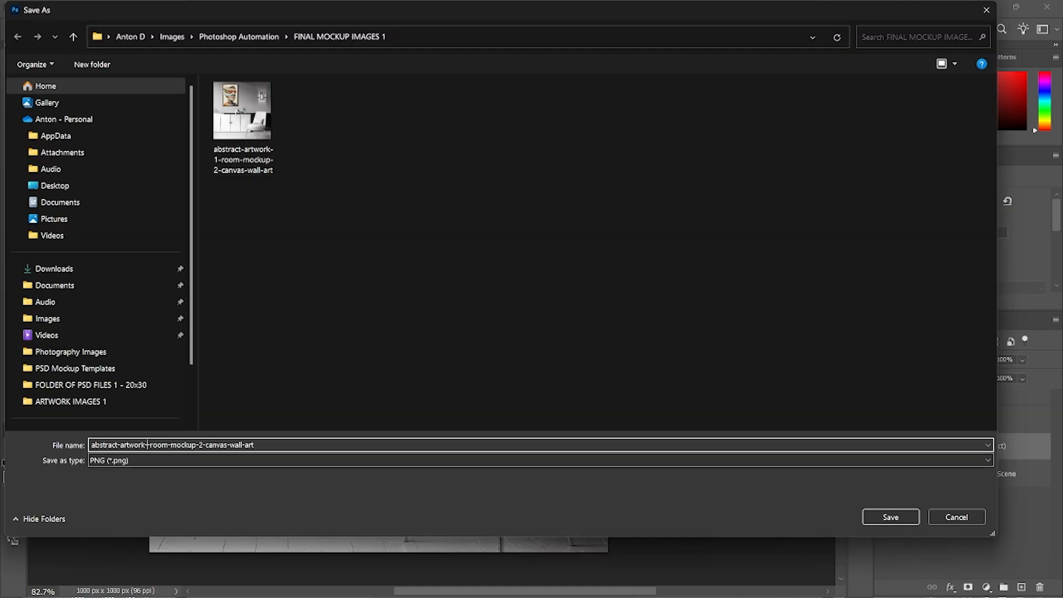
type("2")
key("Return")
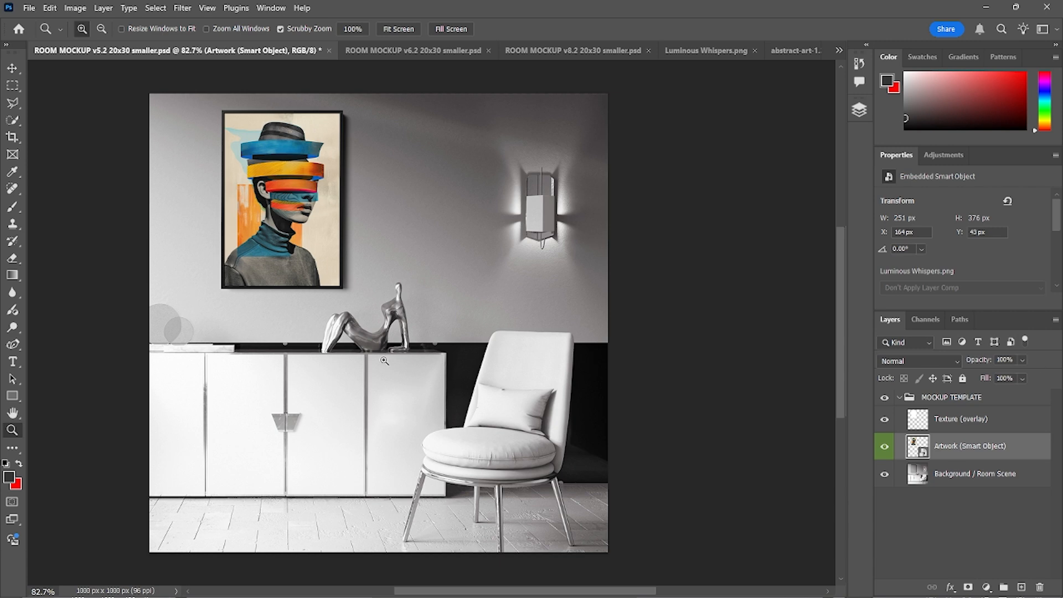
Switch to File Explorer and look through the artwork files in the ARTWORK IMAGES 1 folder
key("alt+Tab")
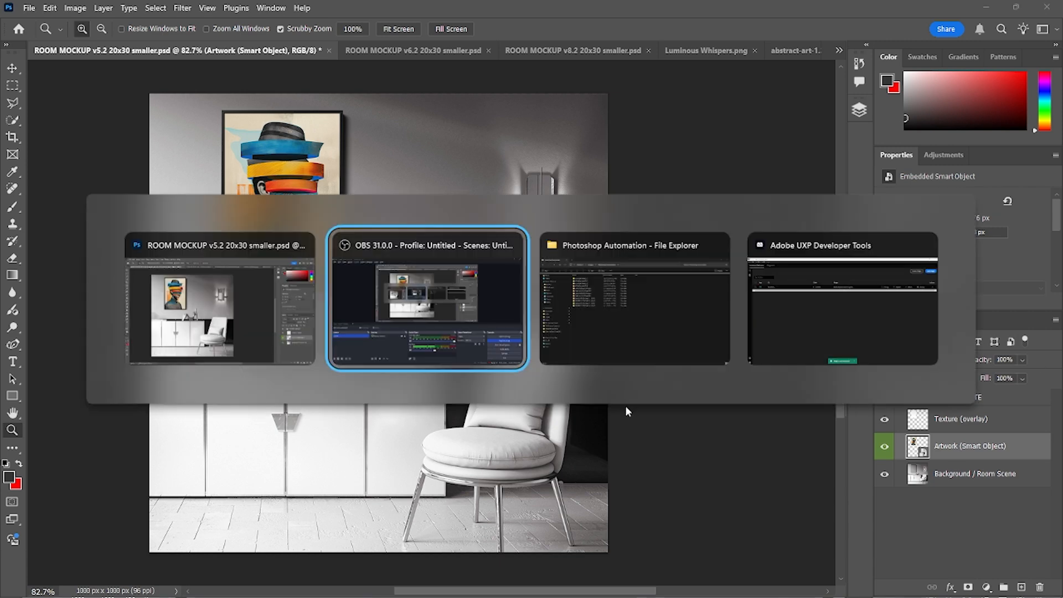
key("alt+Tab")
double_click(261, 114)
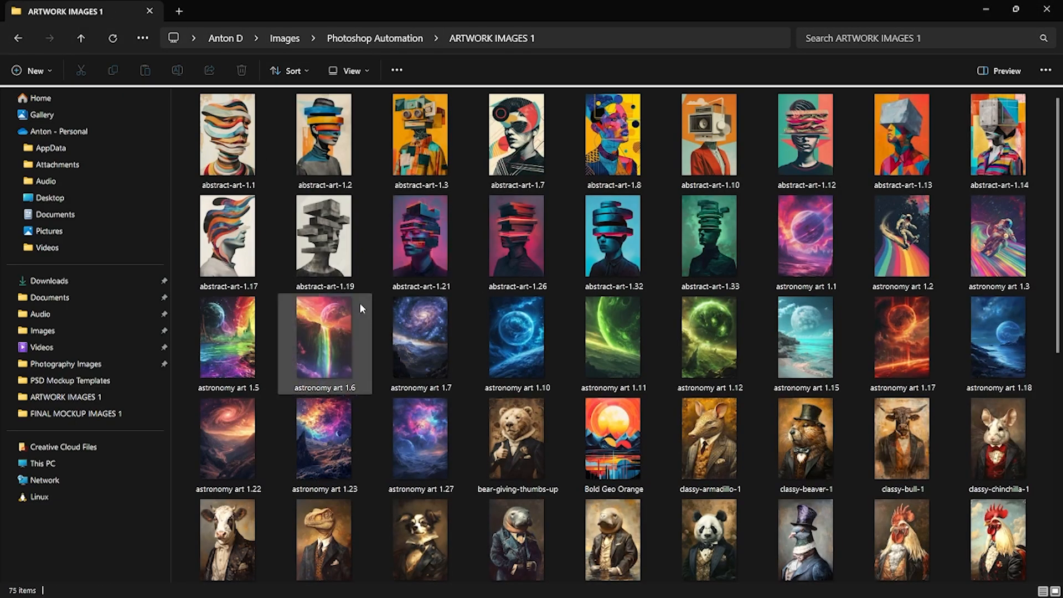
scroll(500, 320, "down", 5)
scroll(500, 320, "up", 5)
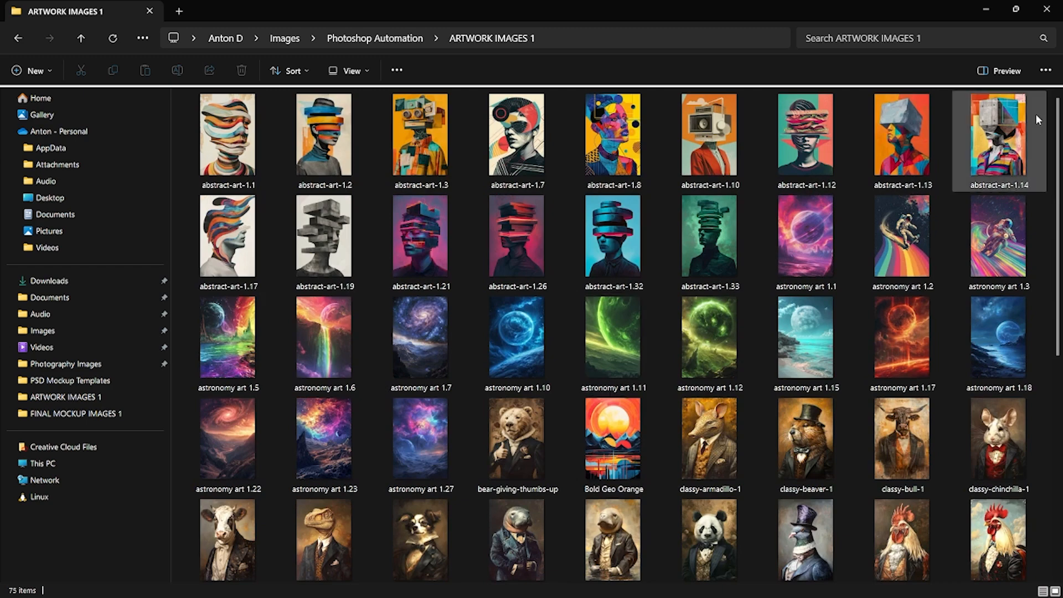
left_click(985, 9)
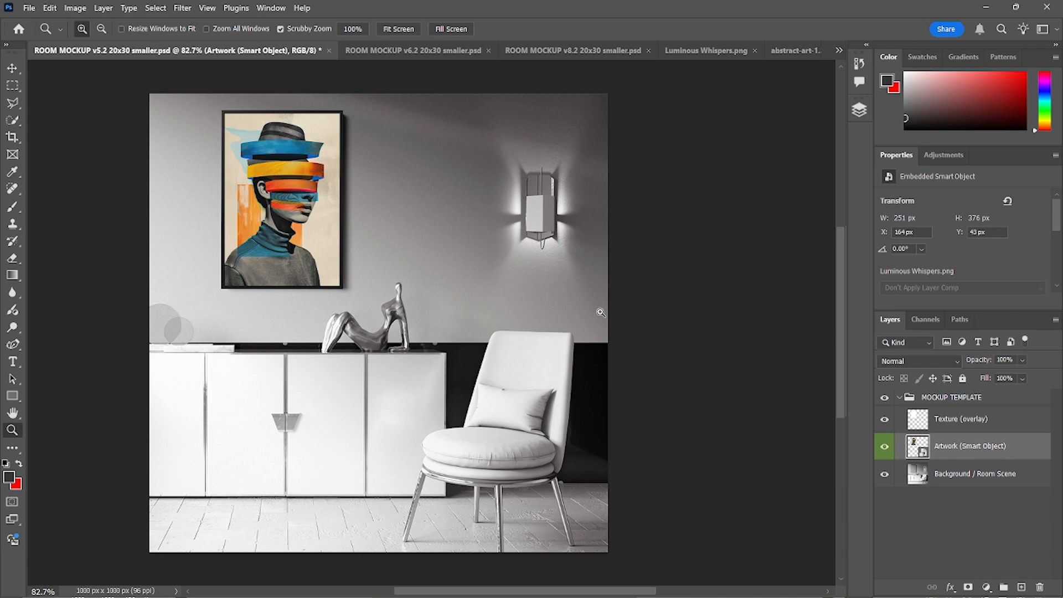
Open the Batch-Replace Smart Objects plugin panel and review the source artwork in the ARTWORK IMAGES 1 folder
left_click(859, 110)
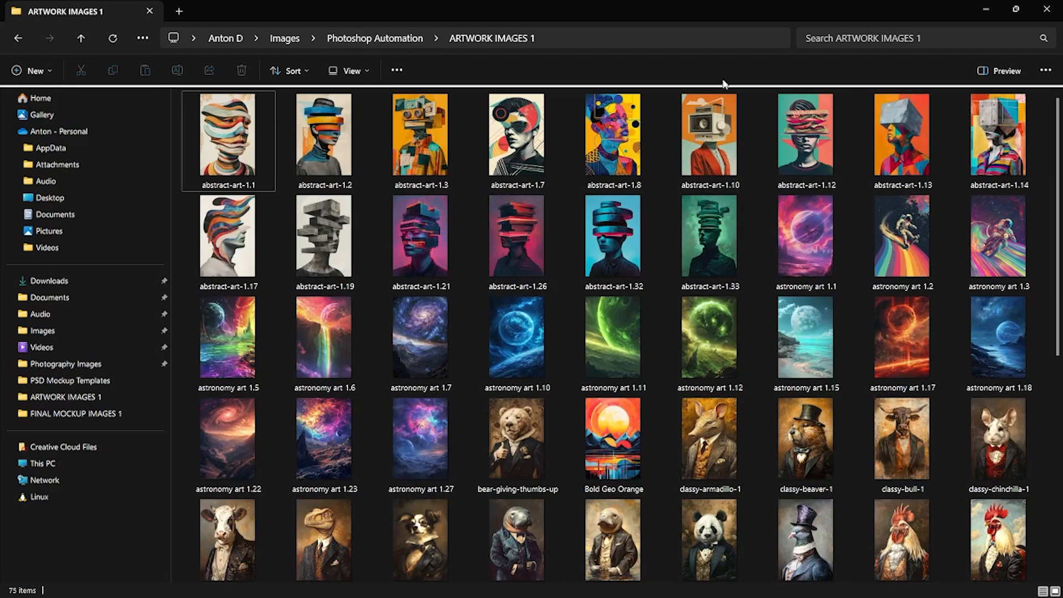
scroll(636, 223, "down", 5)
scroll(623, 254, "up", 5)
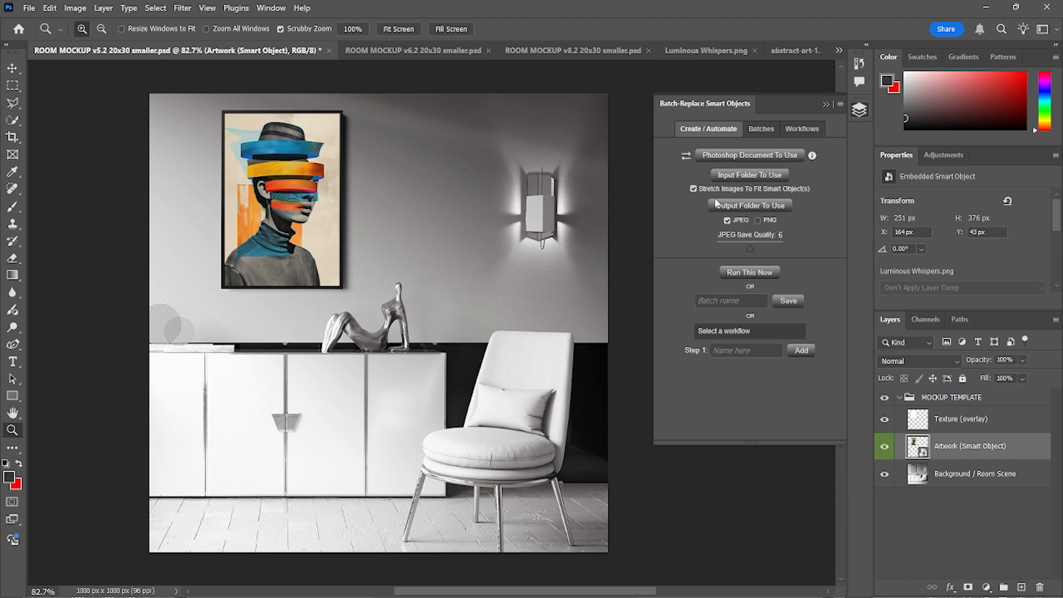
left_click_drag(799, 110, 865, 110)
left_click(866, 114)
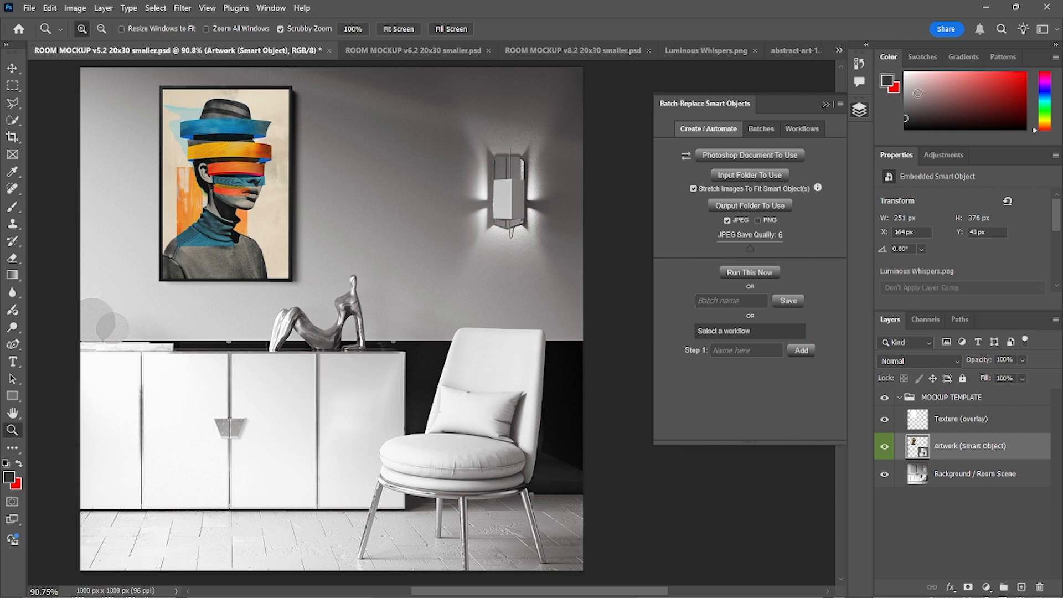
Set ROOM MOCKUP v5.2 20x30 smaller.psd from FOLDER OF PSD FILES 1 - 20x30 as the batch's Photoshop document
left_click(685, 157)
left_click(690, 158)
left_click(719, 158)
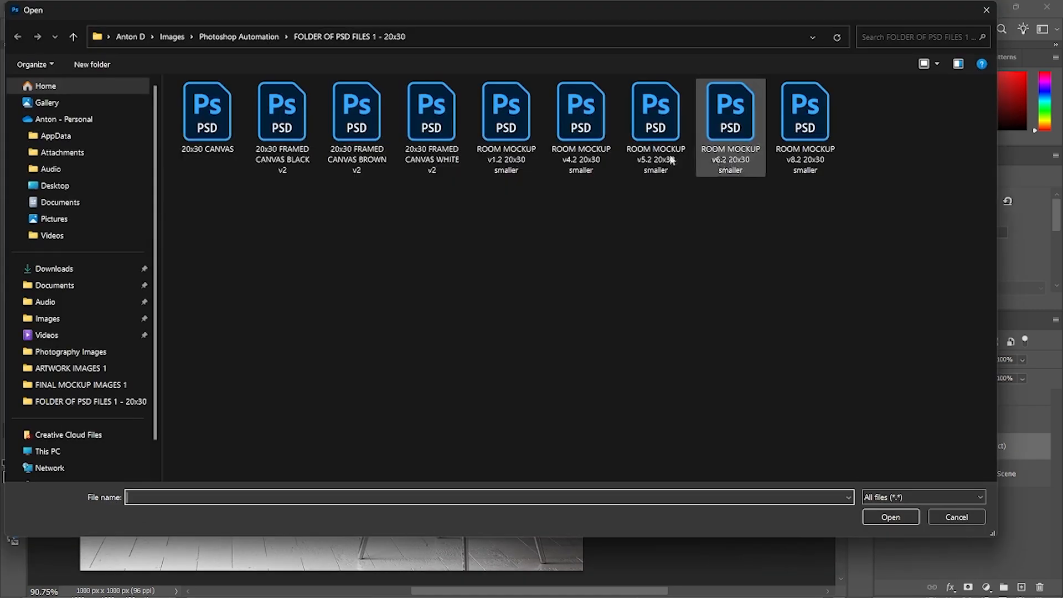
left_click(260, 38)
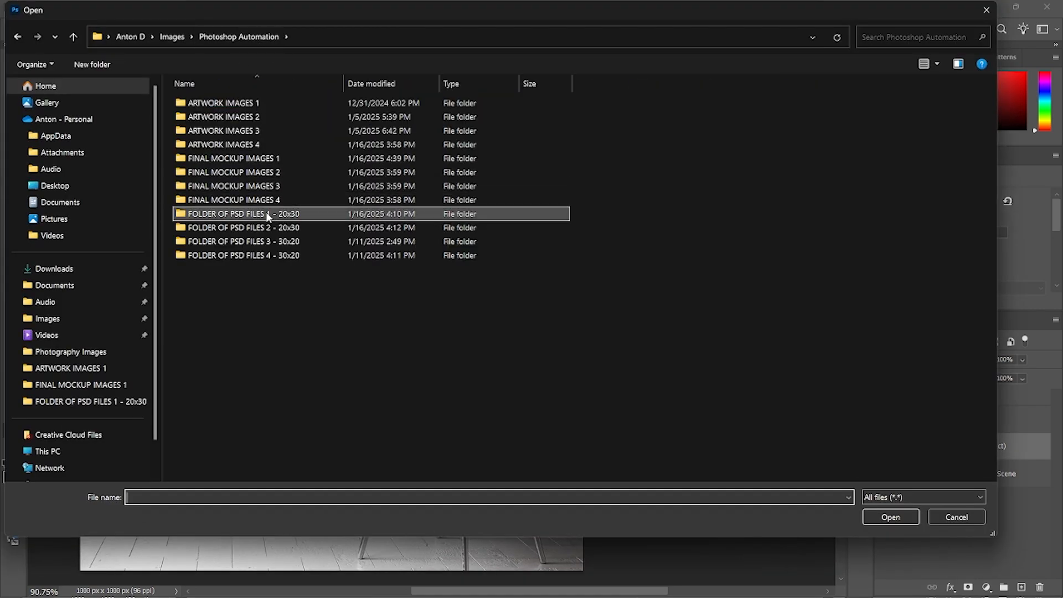
double_click(283, 217)
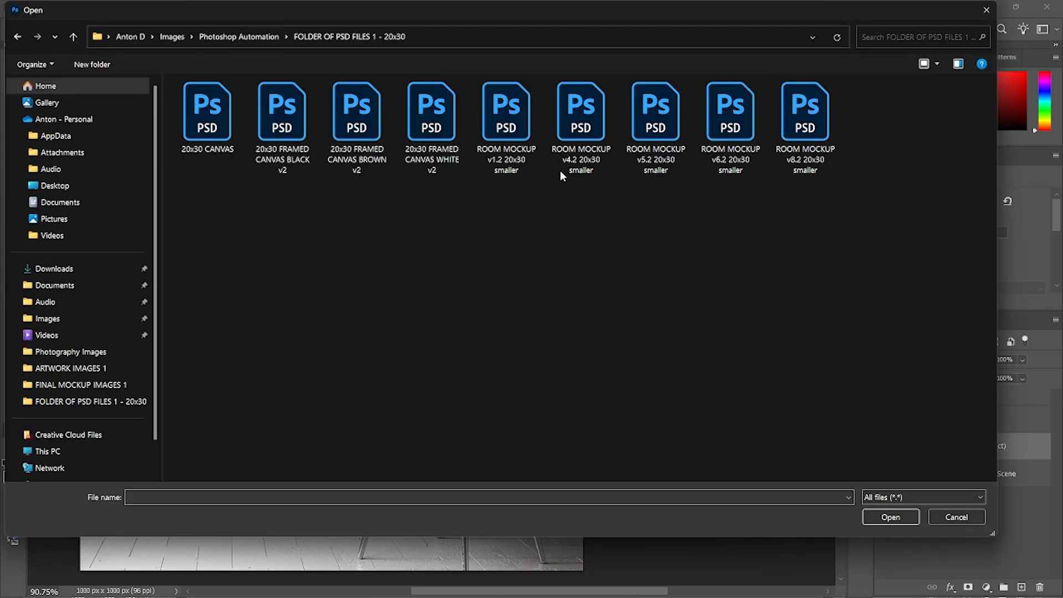
double_click(659, 135)
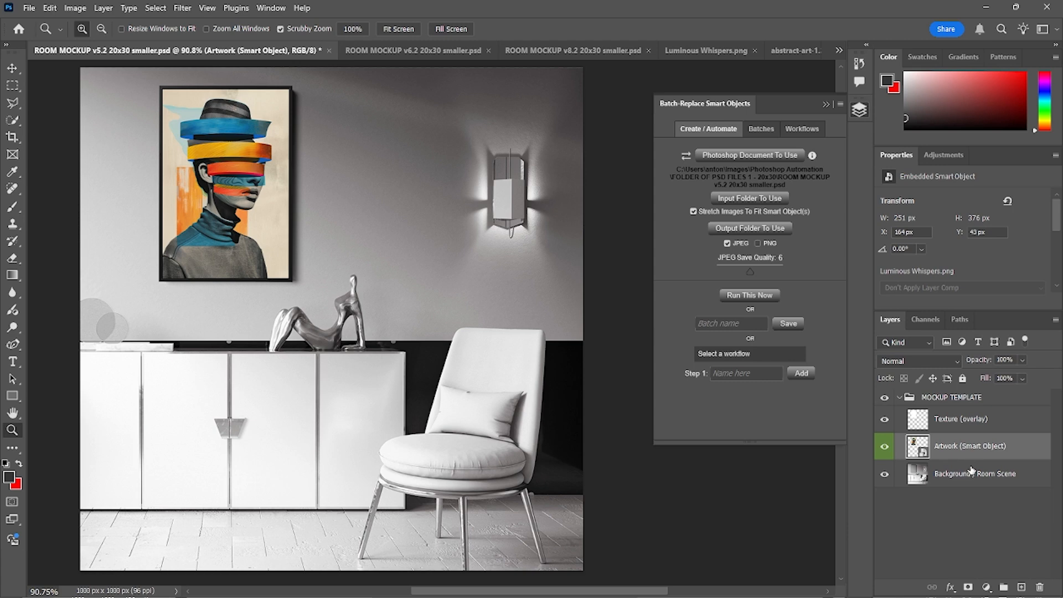
Examine the artwork smart object layers in the 20x30 FRAMED CANVAS WHITE v2.psd document
left_click(840, 50)
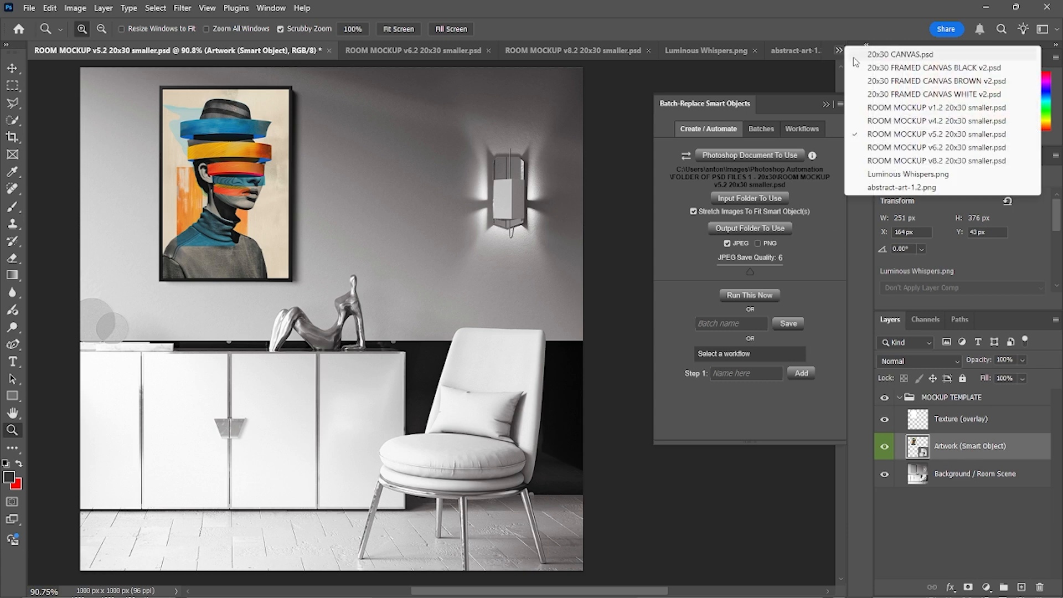
left_click(925, 95)
scroll(959, 485, "down", 1)
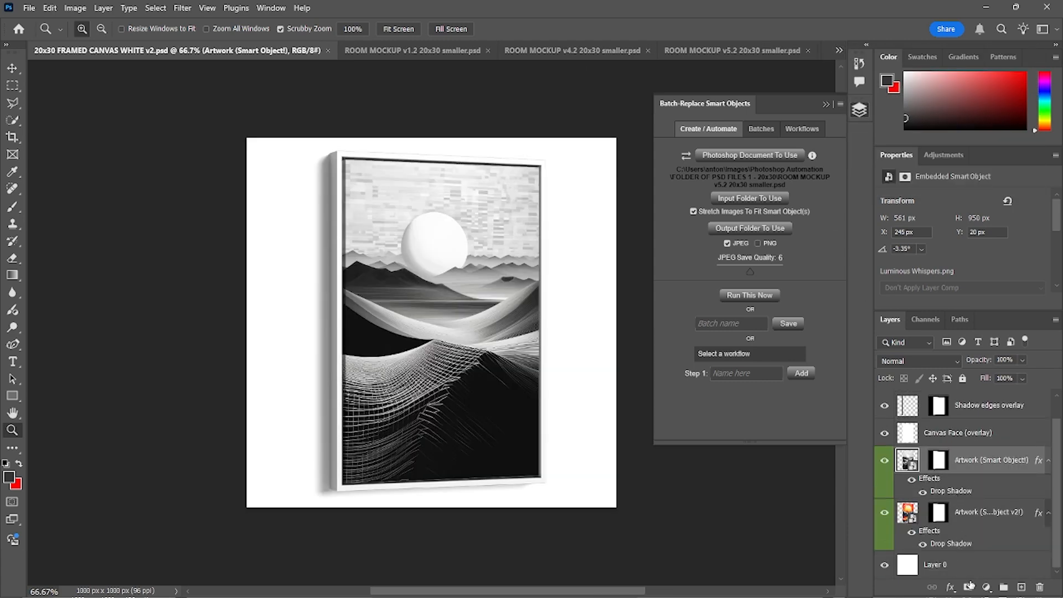
scroll(972, 539, "up", 1)
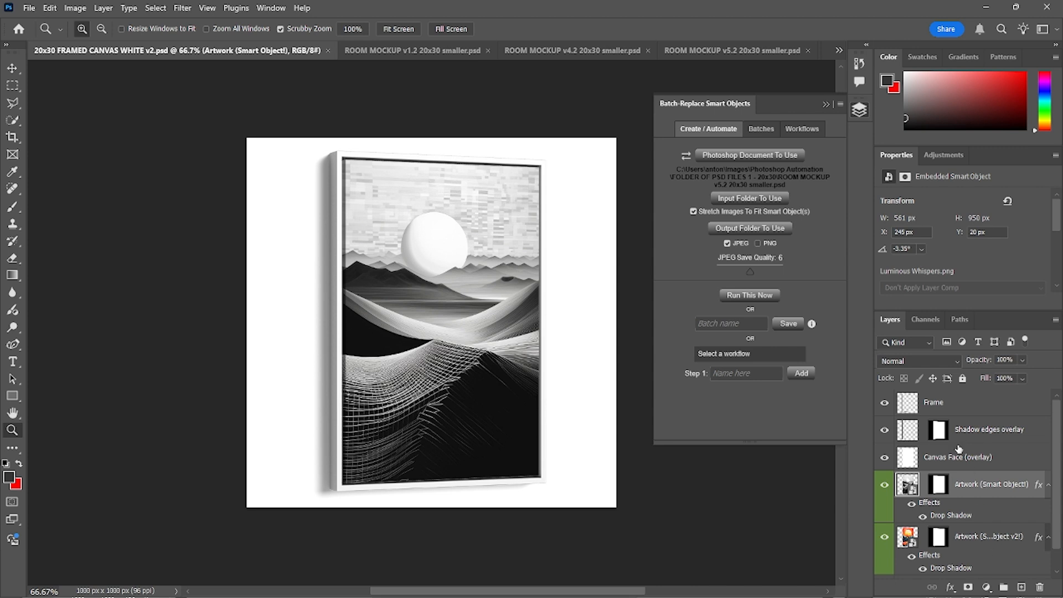
left_click(978, 538)
left_click(975, 483)
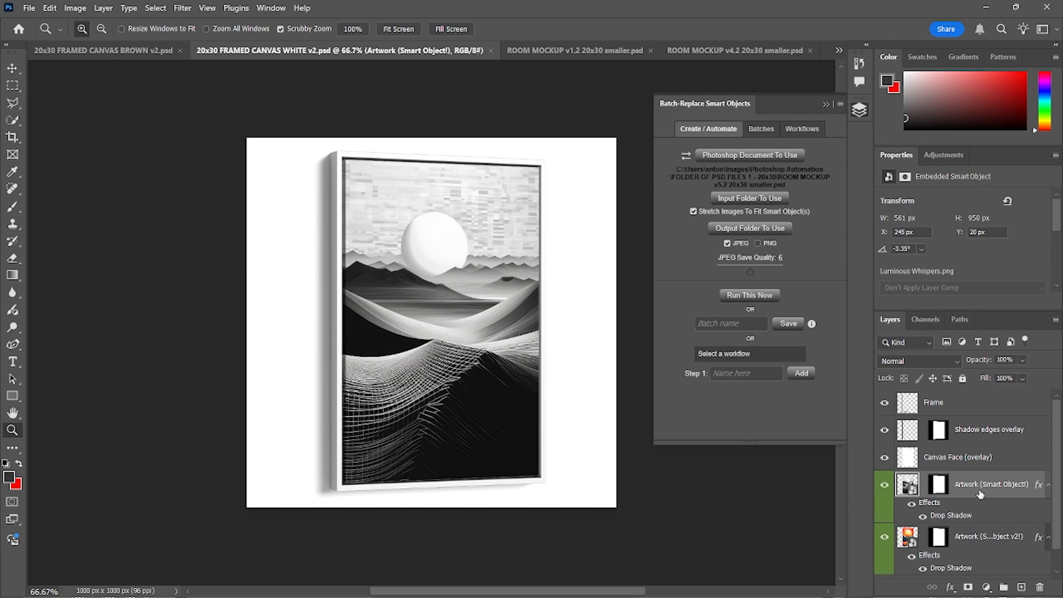
scroll(966, 501, "down", 1)
scroll(969, 523, "up", 1)
scroll(1008, 515, "down", 1)
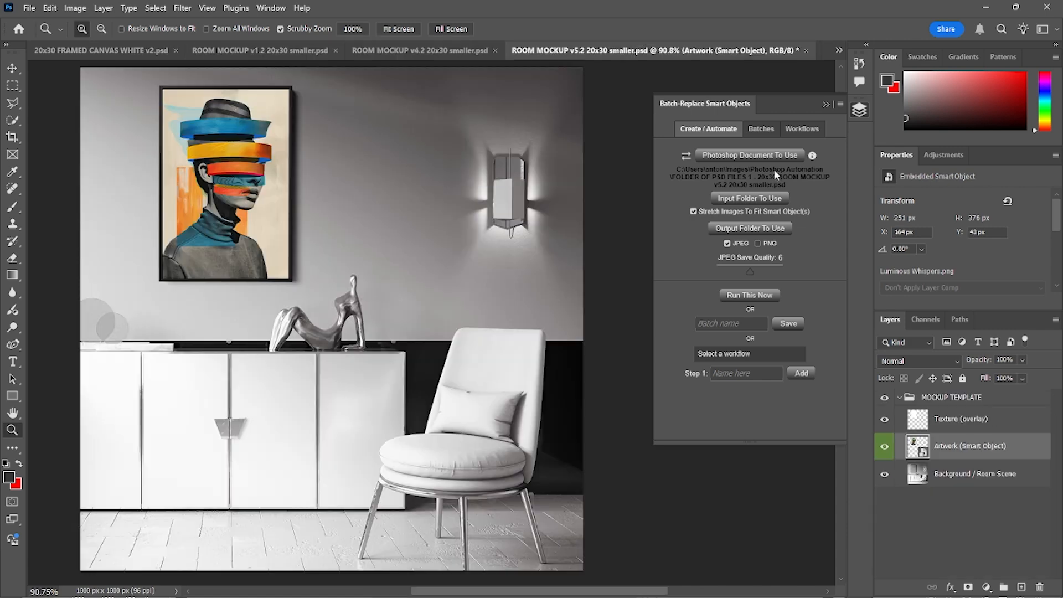
Set the ARTWORK IMAGES 2 folder in Photoshop Automation as the batch's input folder
left_click(782, 203)
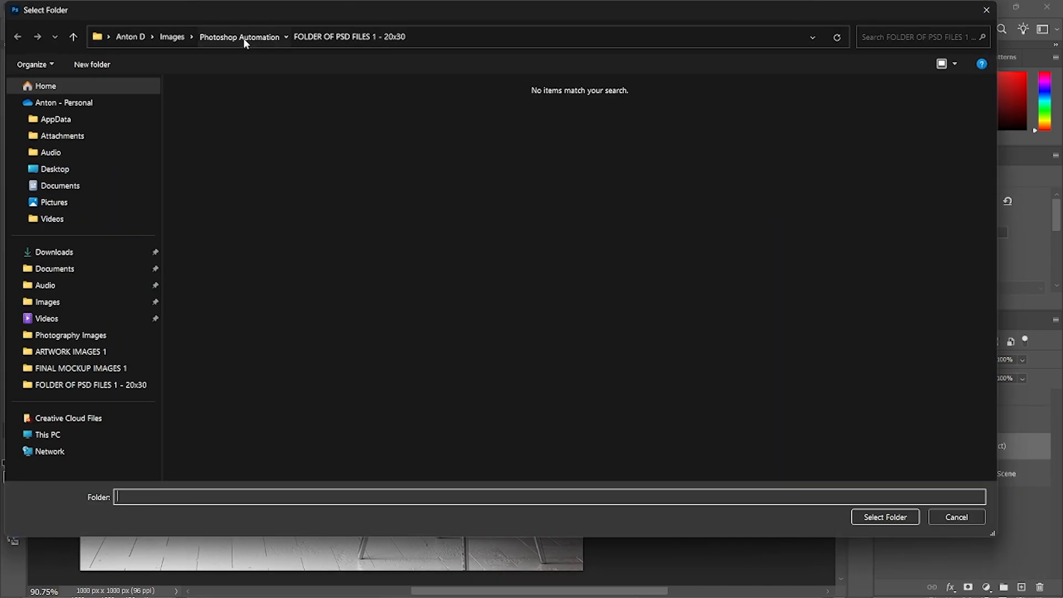
left_click(239, 37)
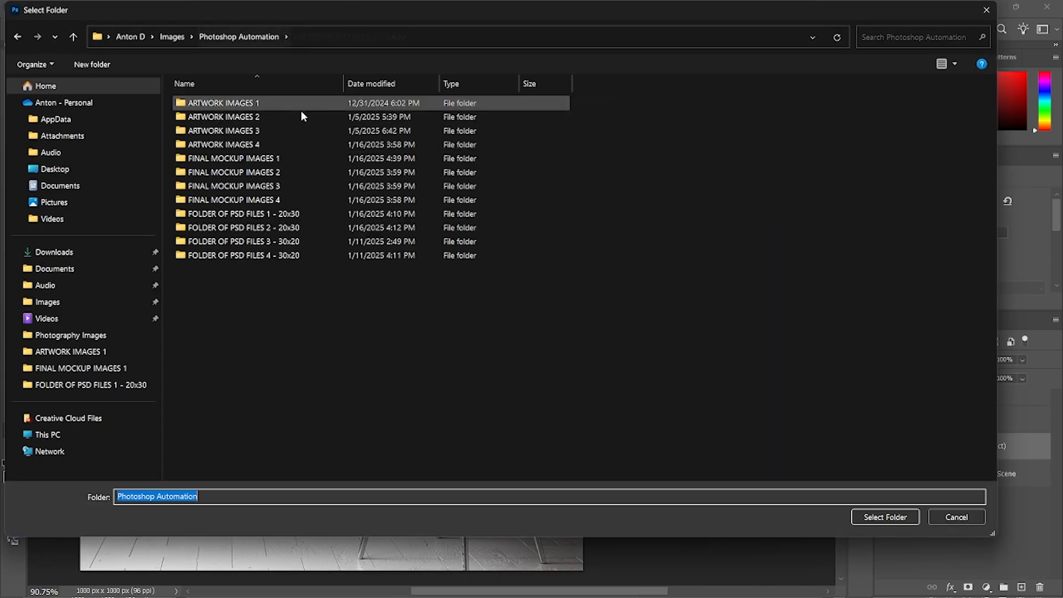
double_click(254, 118)
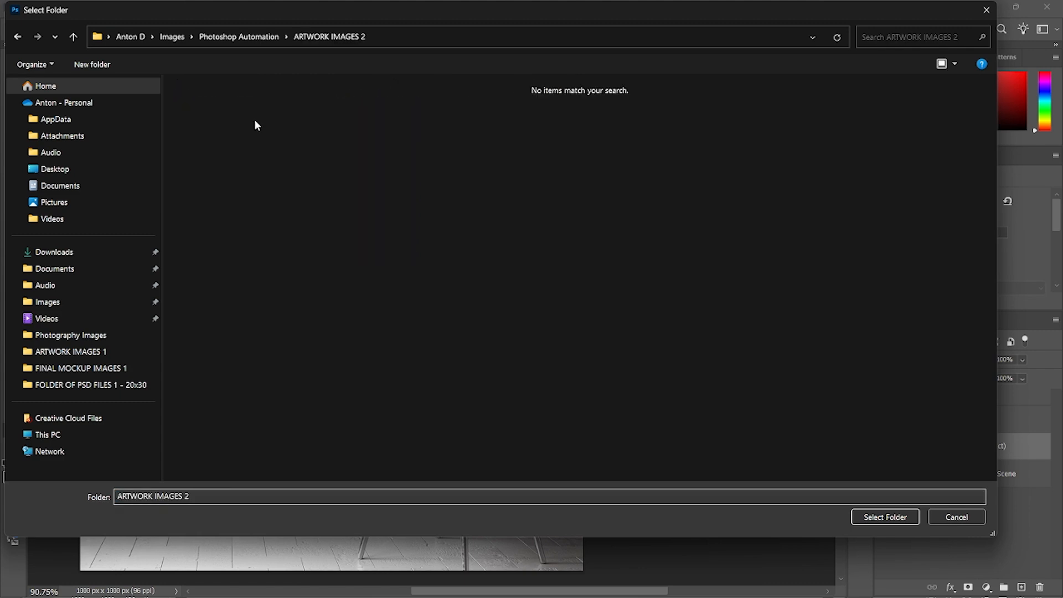
left_click(895, 520)
Switch to File Explorer and look through the artworks in the ARTWORK IMAGES 2 folder
key("alt+Tab")
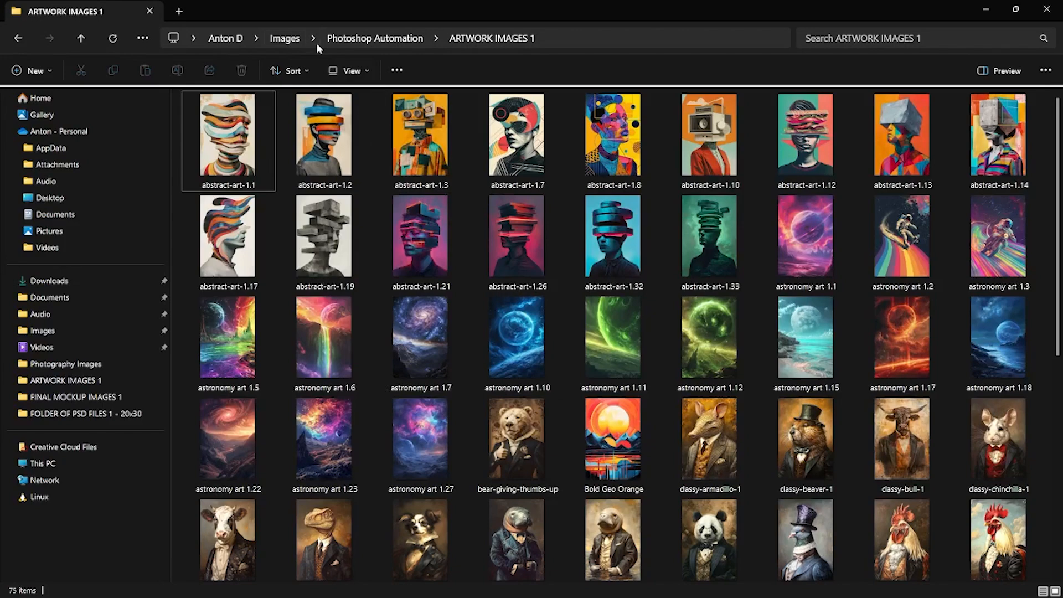
left_click(346, 39)
left_click(274, 131)
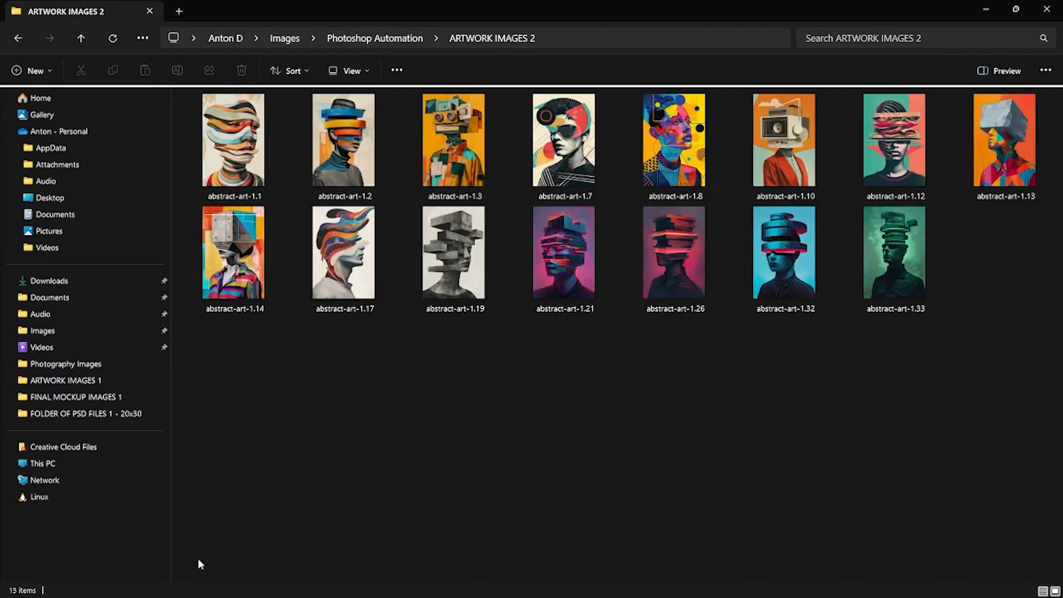
left_click(989, 11)
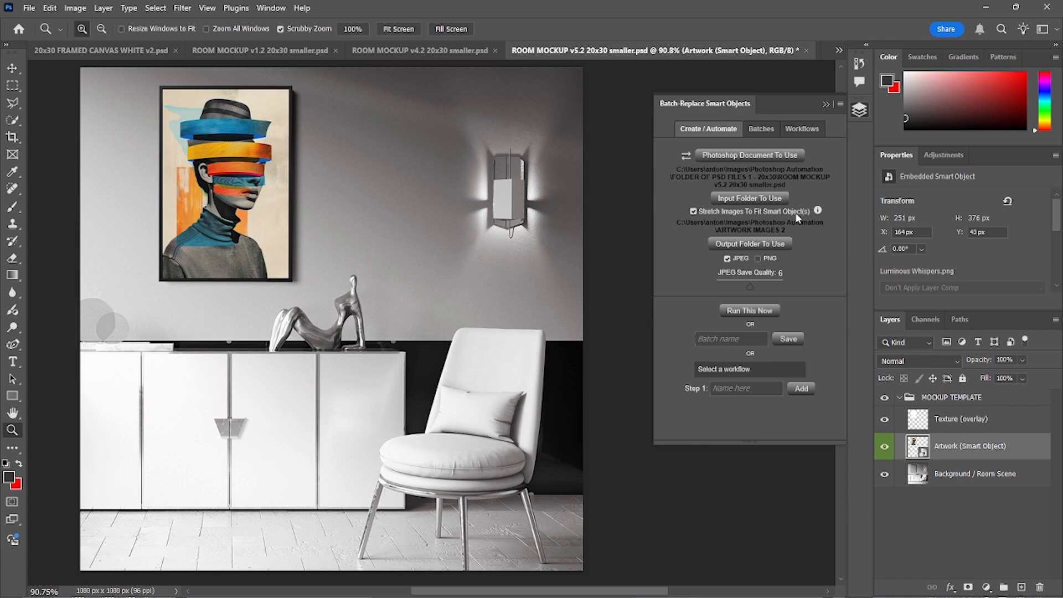
In File Explorer, copy the three 3x4 and two 4x5 images from the Photography Images folder of Photography Automation
key("alt+Tab")
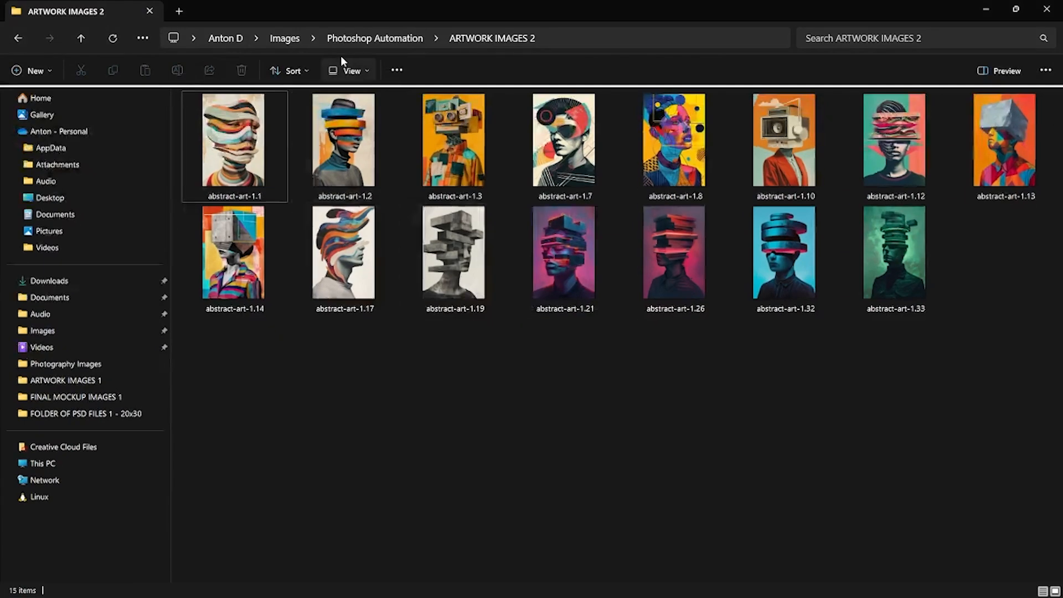
left_click(294, 43)
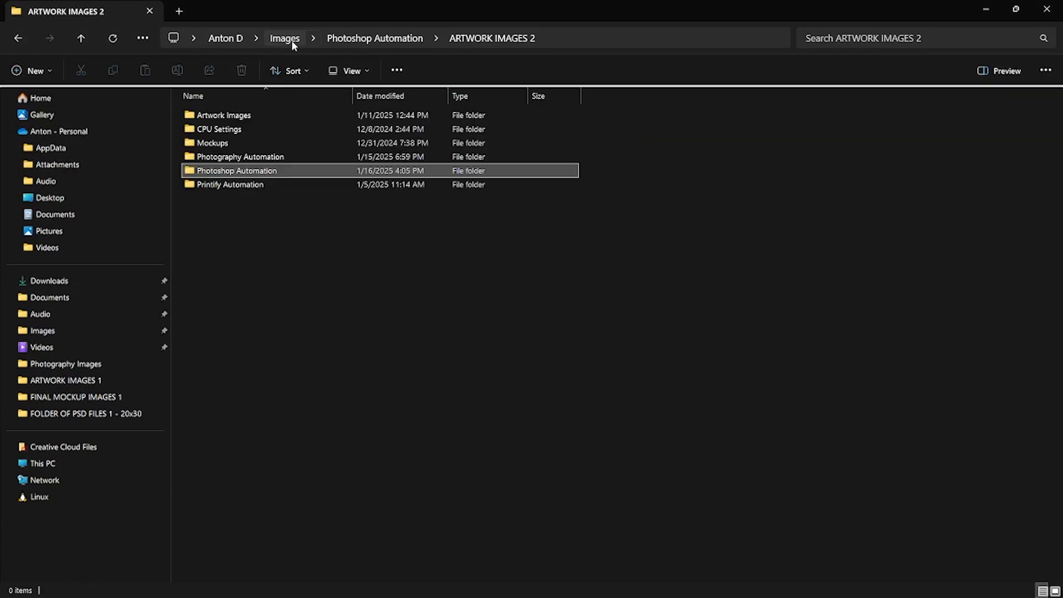
double_click(251, 157)
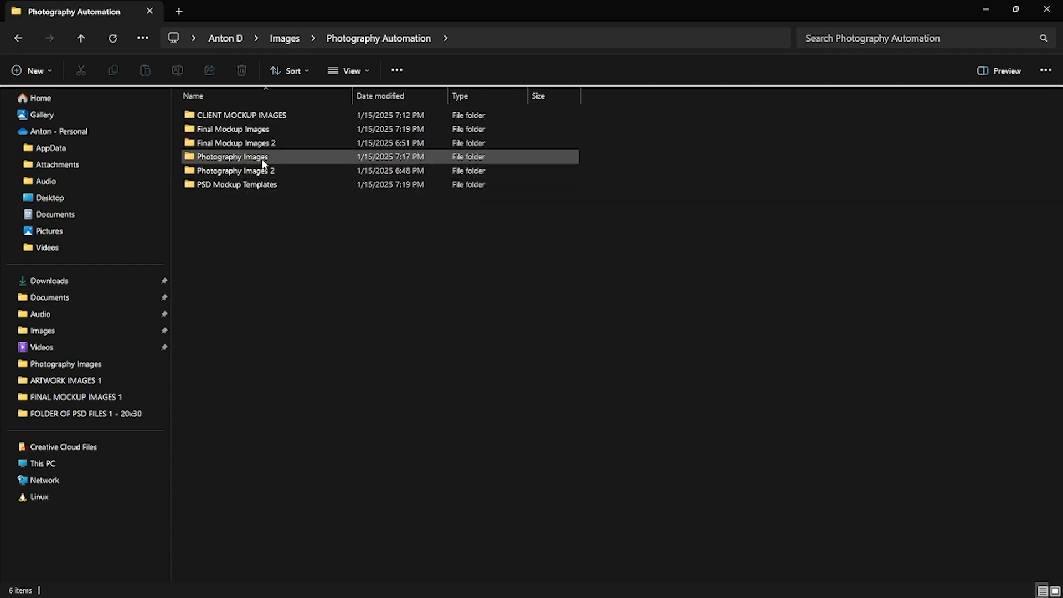
double_click(264, 161)
left_click(288, 496)
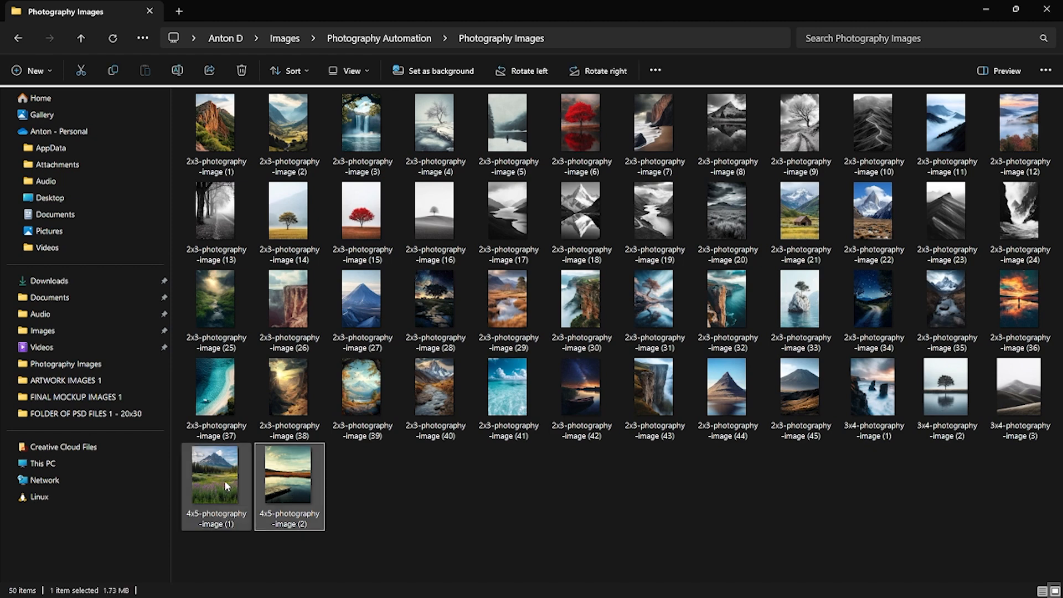
left_click(1016, 403, "ctrl")
left_click(950, 400, "ctrl")
left_click(884, 396, "ctrl")
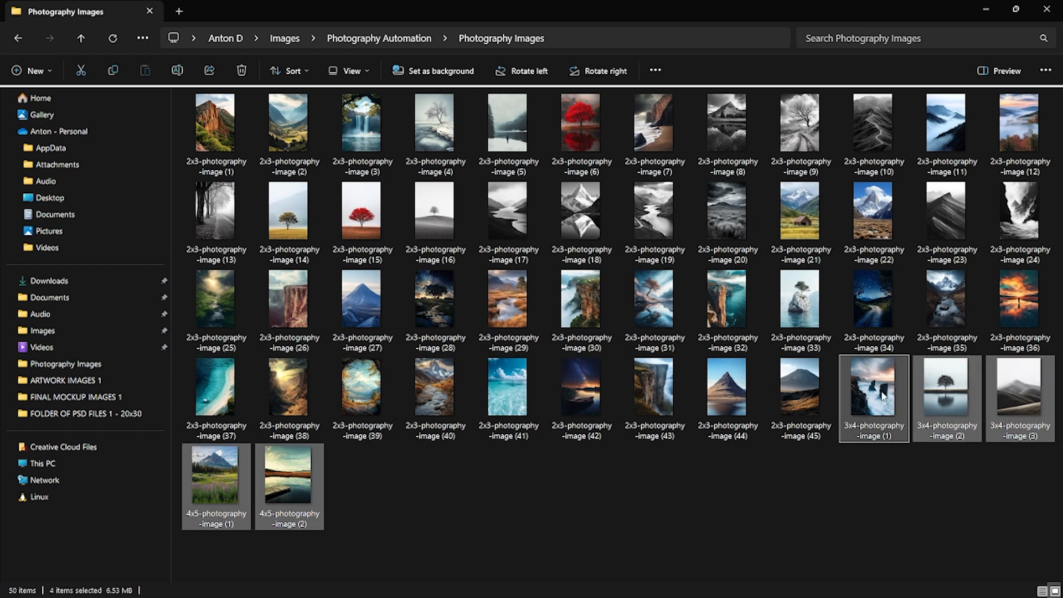
Paste the copied photography images into Photoshop Automation's ARTWORK IMAGES 2 folder and look over the added files
left_click(287, 38)
double_click(251, 171)
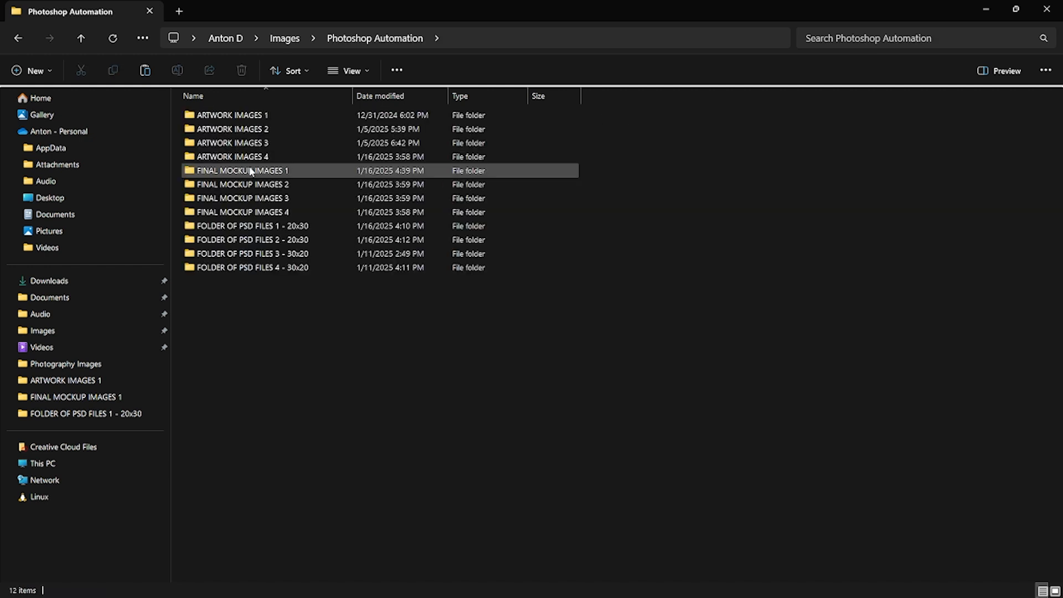
double_click(245, 131)
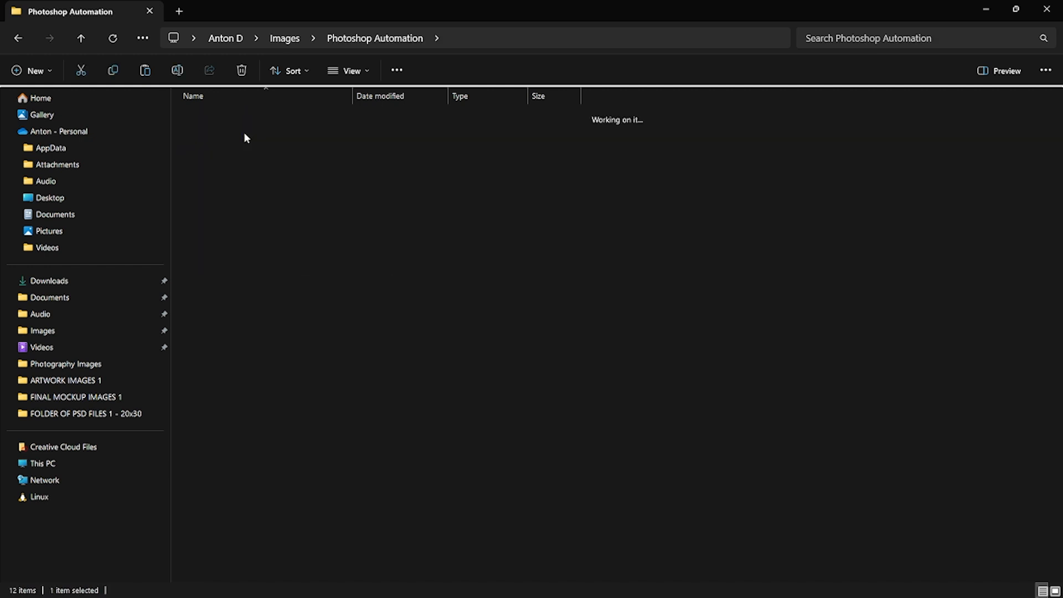
left_click(873, 424)
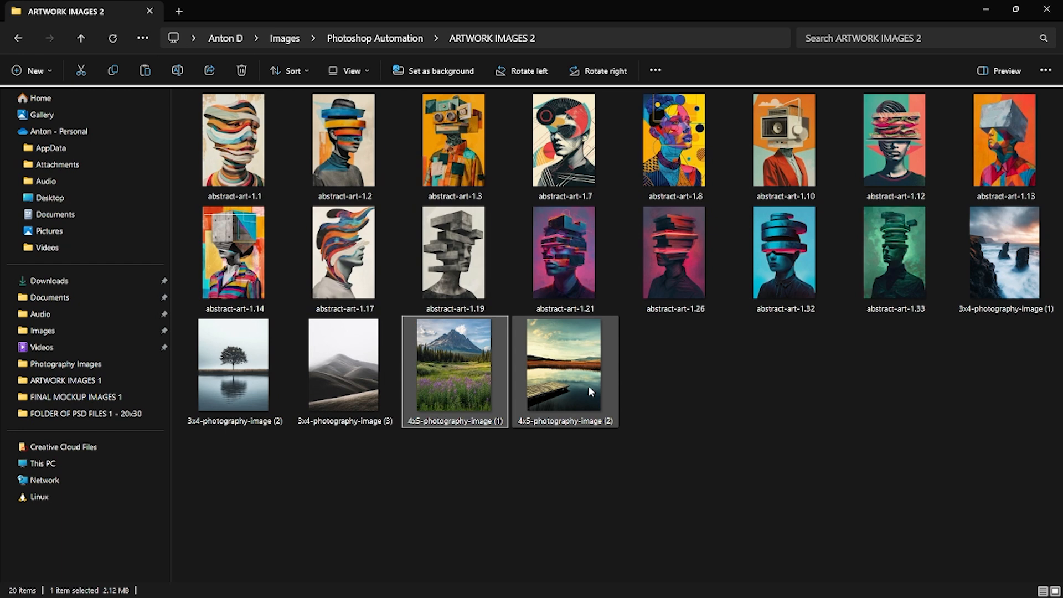
left_click(589, 387)
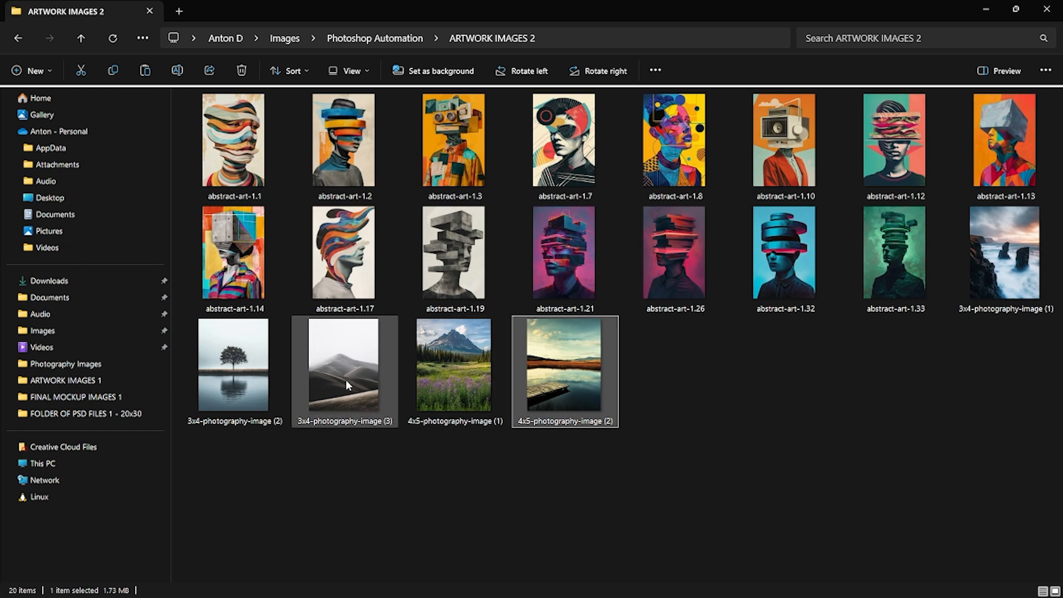
left_click(253, 365)
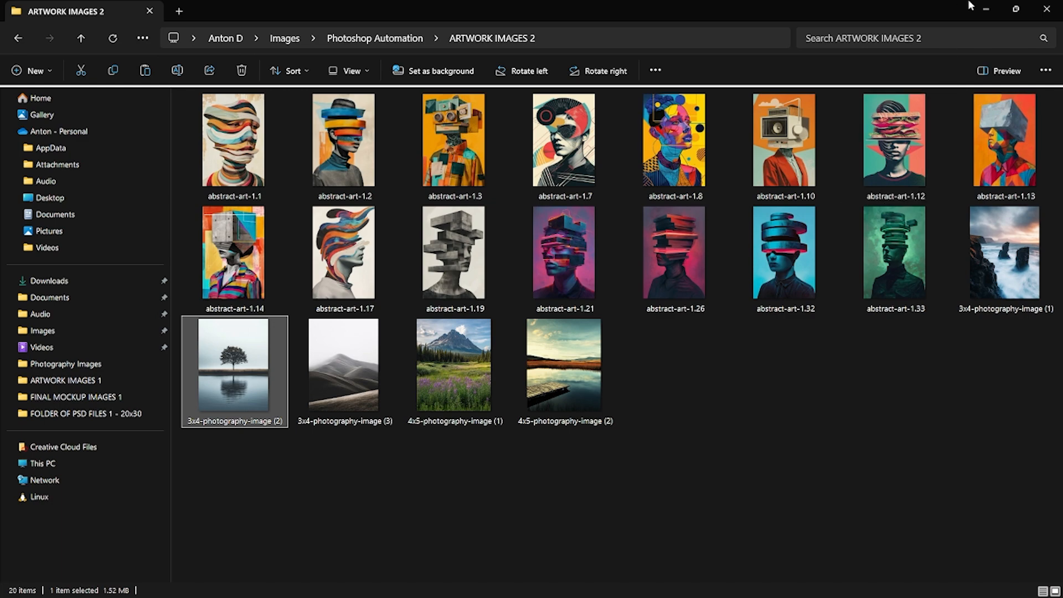
left_click(984, 11)
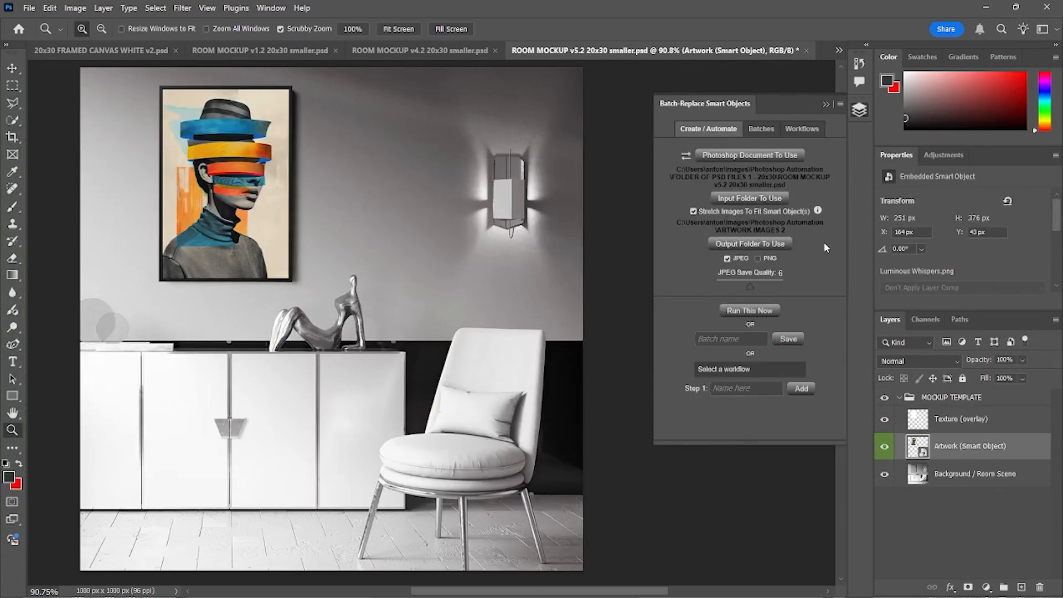
Try replacing the contents of the Artwork smart object with an image from the ARTWORK IMAGES 2 folder
right_click(952, 455)
left_click(888, 489)
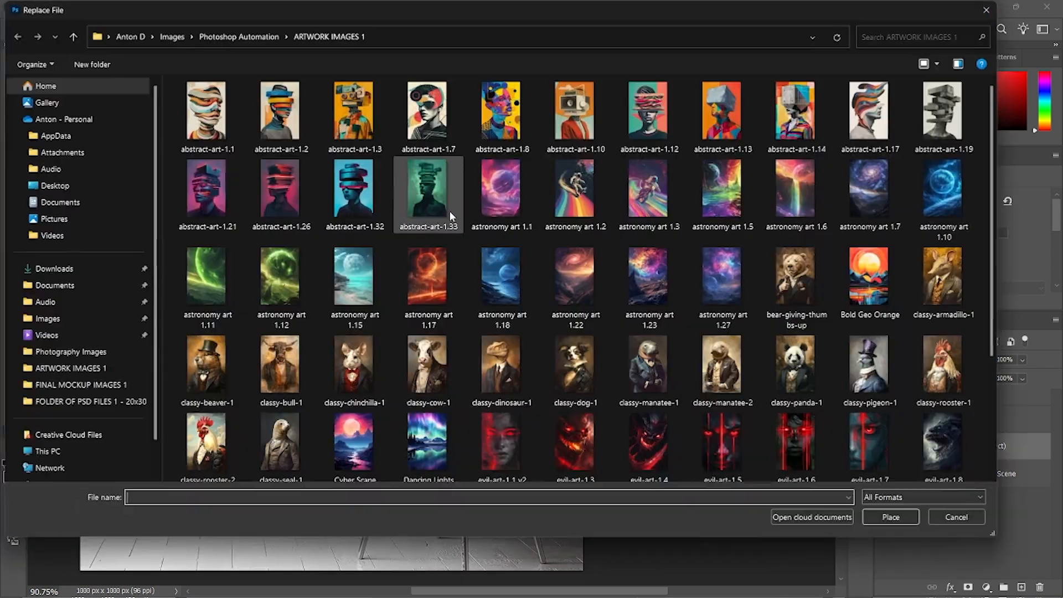
left_click(243, 37)
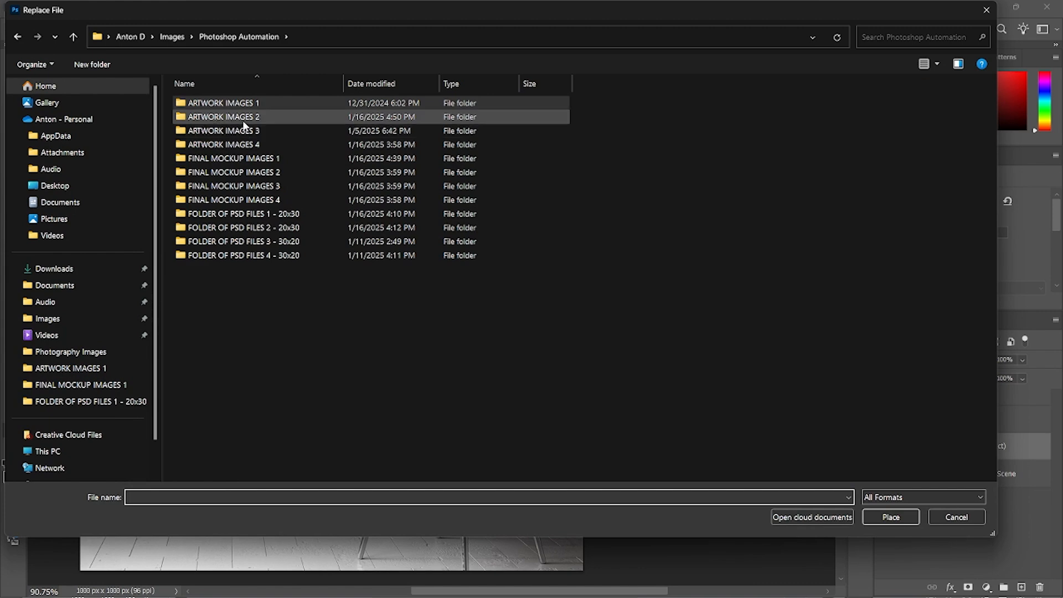
double_click(246, 114)
double_click(434, 111)
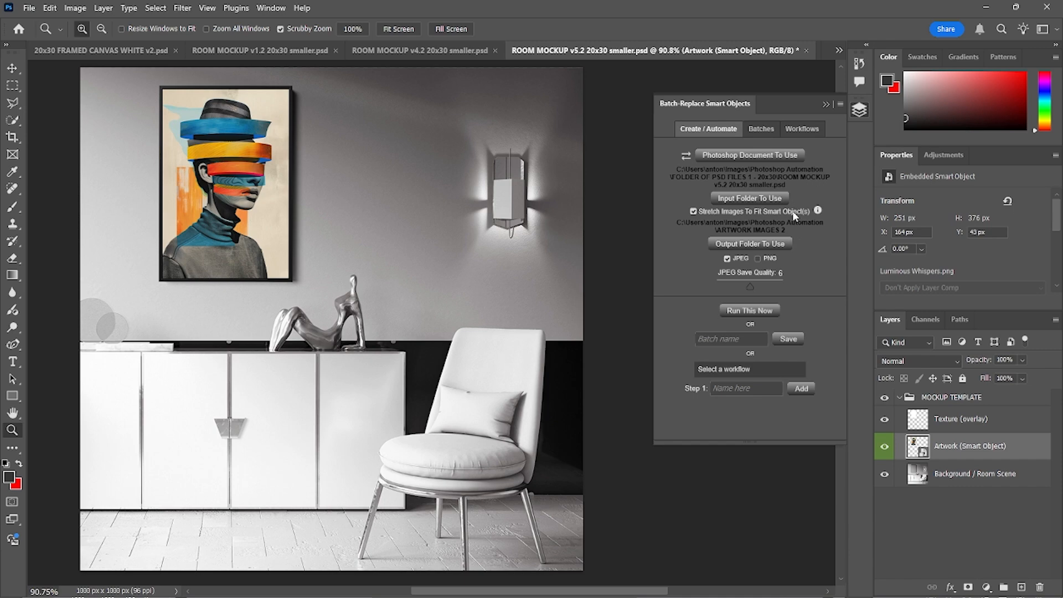
Switch to File Explorer and list the files of the ARTWORK IMAGES 1 folder in Details view
key("alt+Tab")
left_click(372, 37)
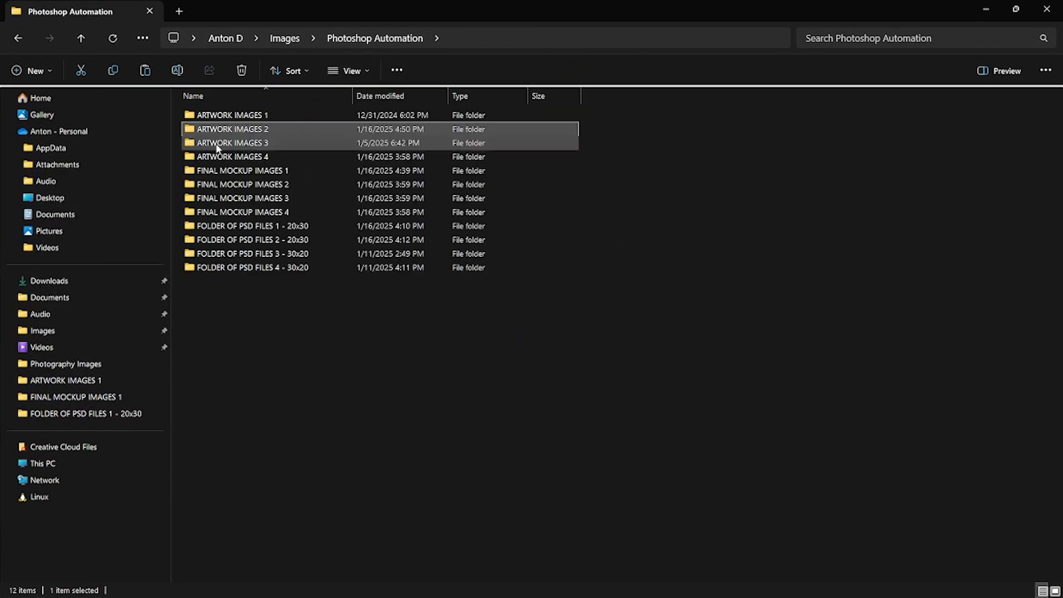
double_click(226, 114)
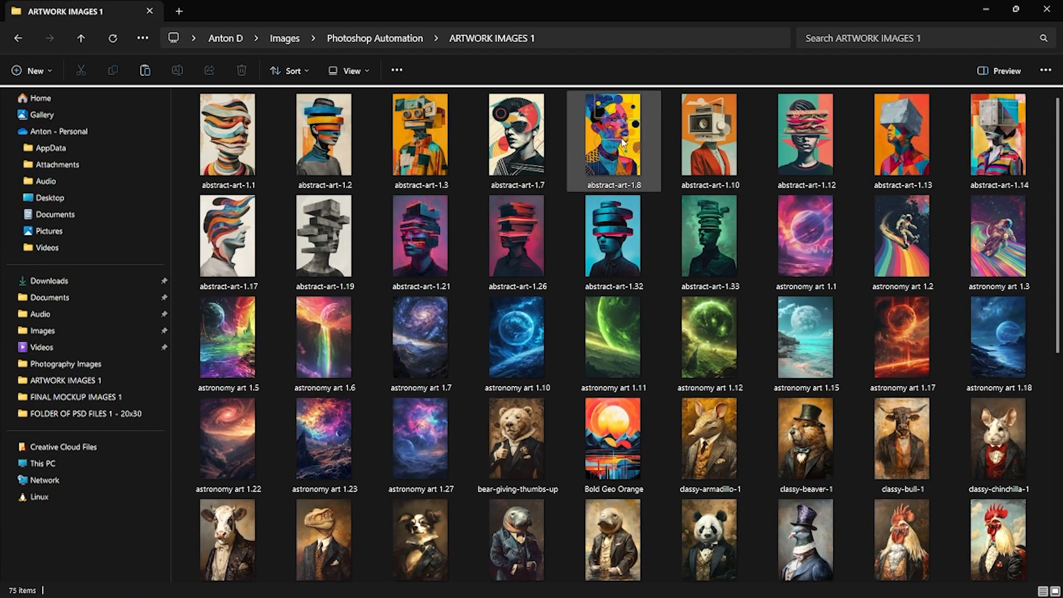
left_click(348, 70)
left_click(349, 205)
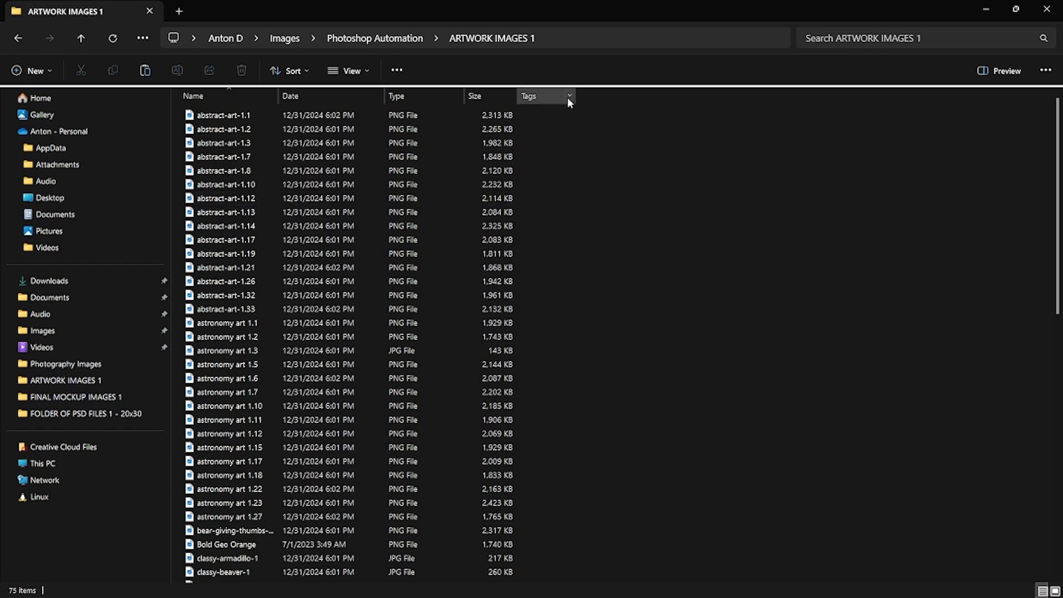
Add a Dimensions column to the file list, sort by it, and check that the artworks share the same dimensions
right_click(587, 95)
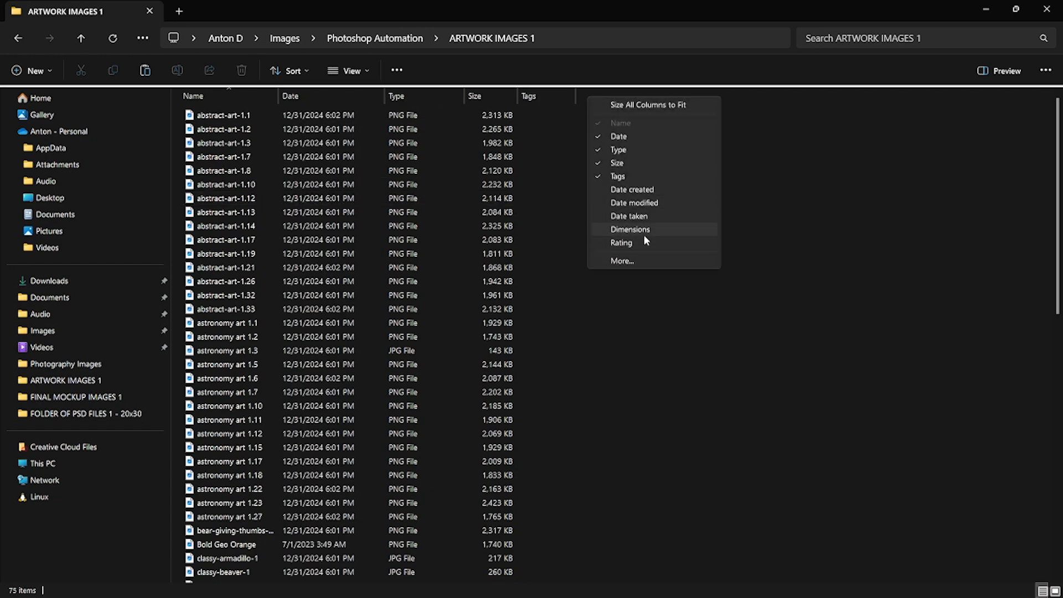
left_click(644, 231)
left_click(606, 97)
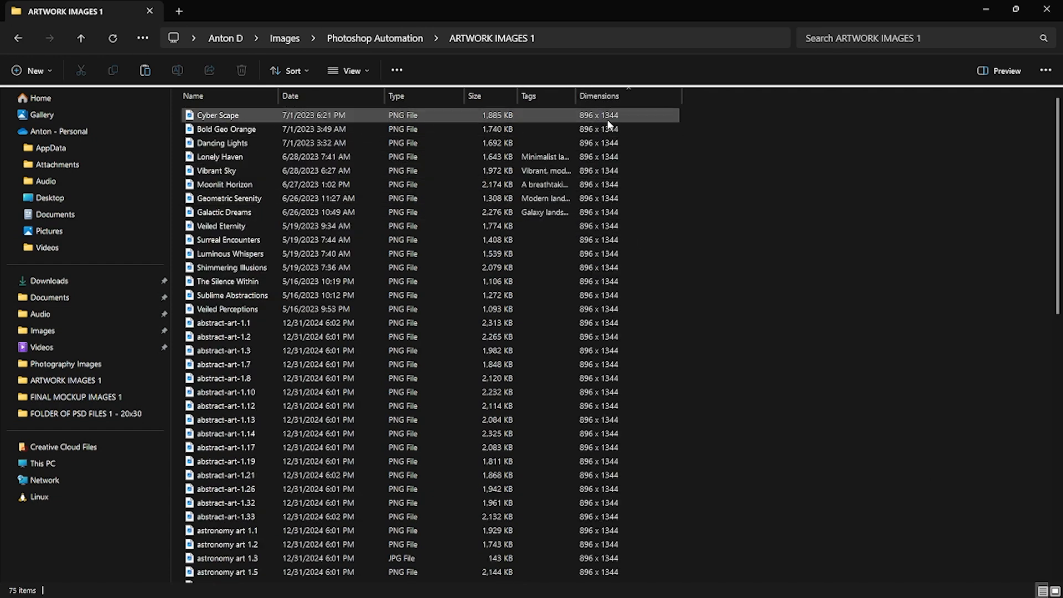
scroll(609, 166, "down", 12)
scroll(635, 492, "up", 12)
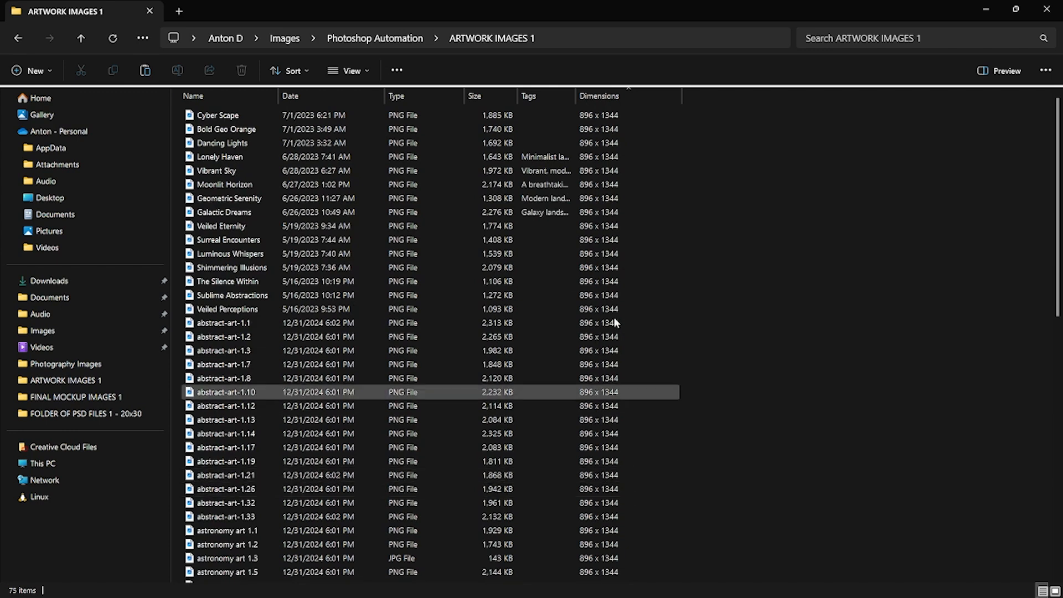
left_click(348, 70)
left_click(357, 145)
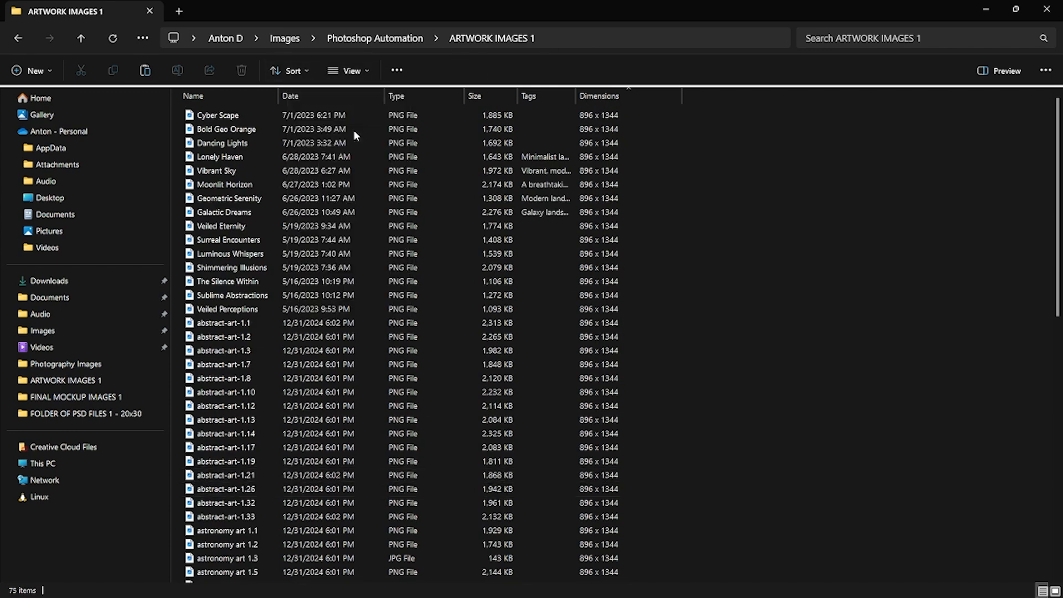
key("alt+Tab")
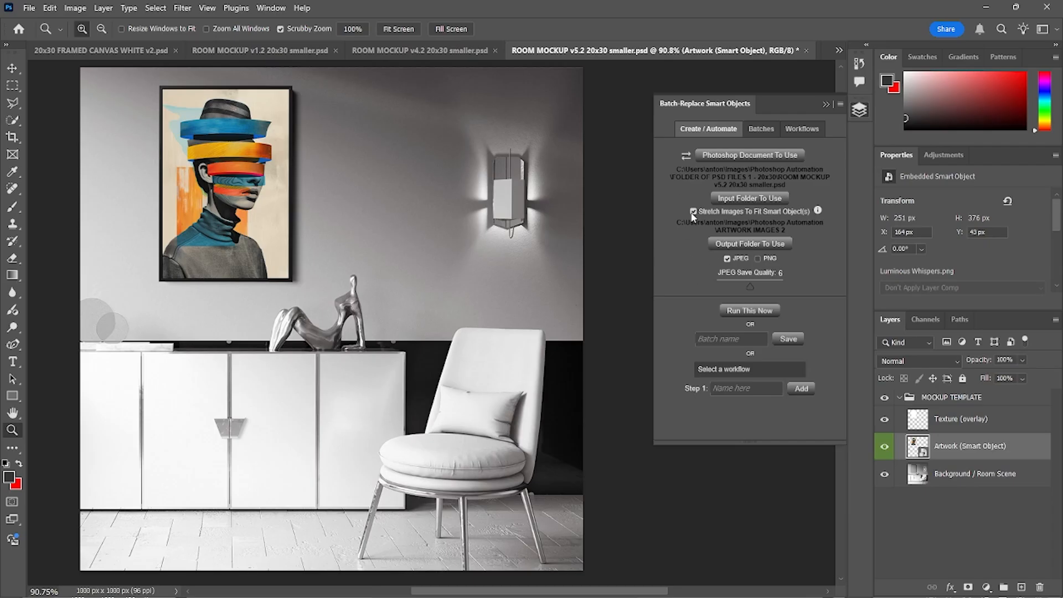
Set FINAL MOCKUP IMAGES 1 as the batch's output folder and PNG as the output format
left_click(693, 212)
left_click(775, 244)
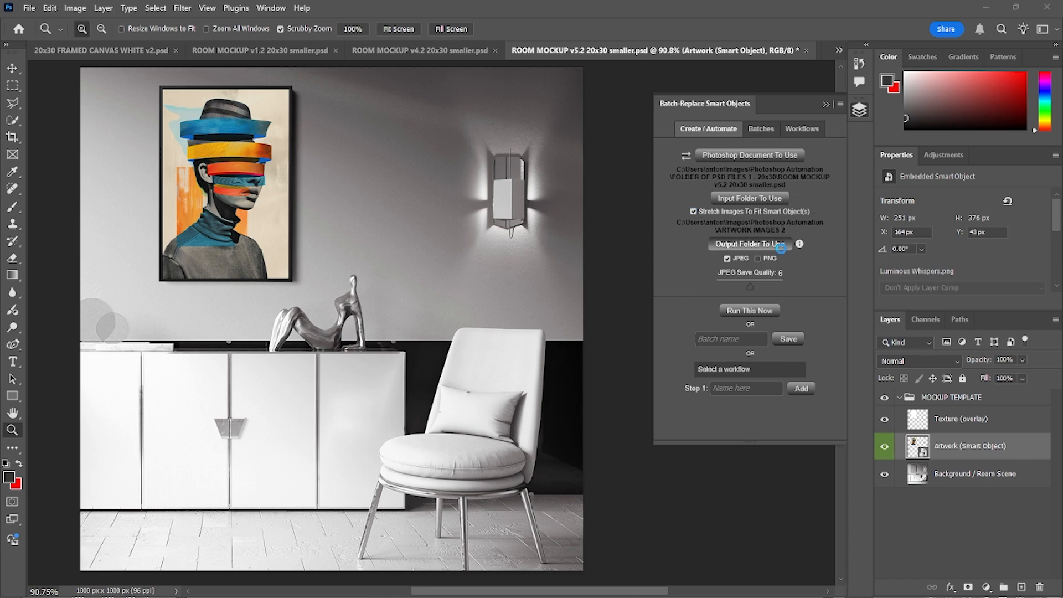
left_click(237, 38)
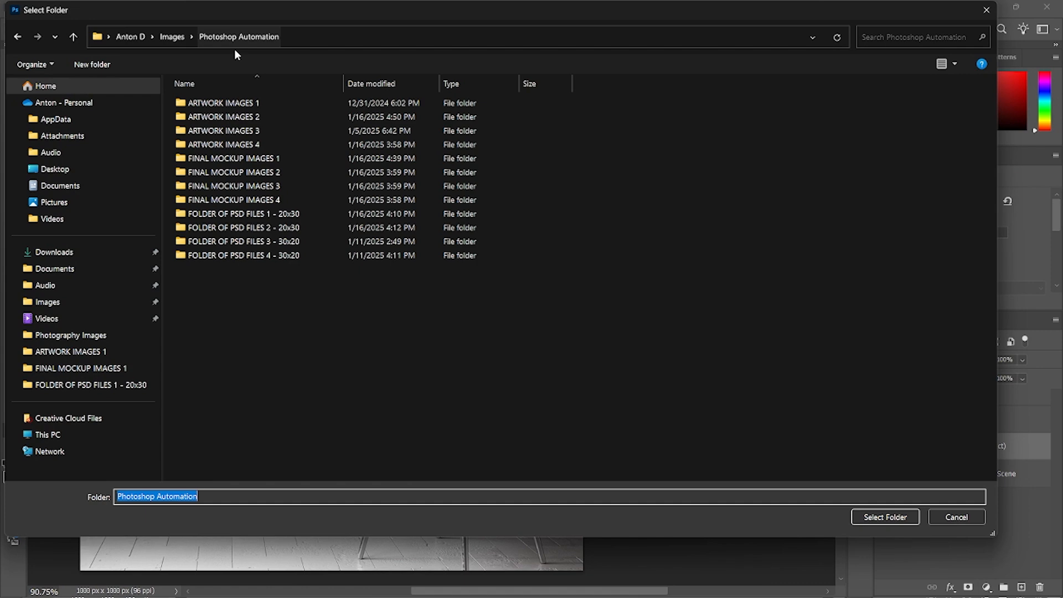
double_click(278, 160)
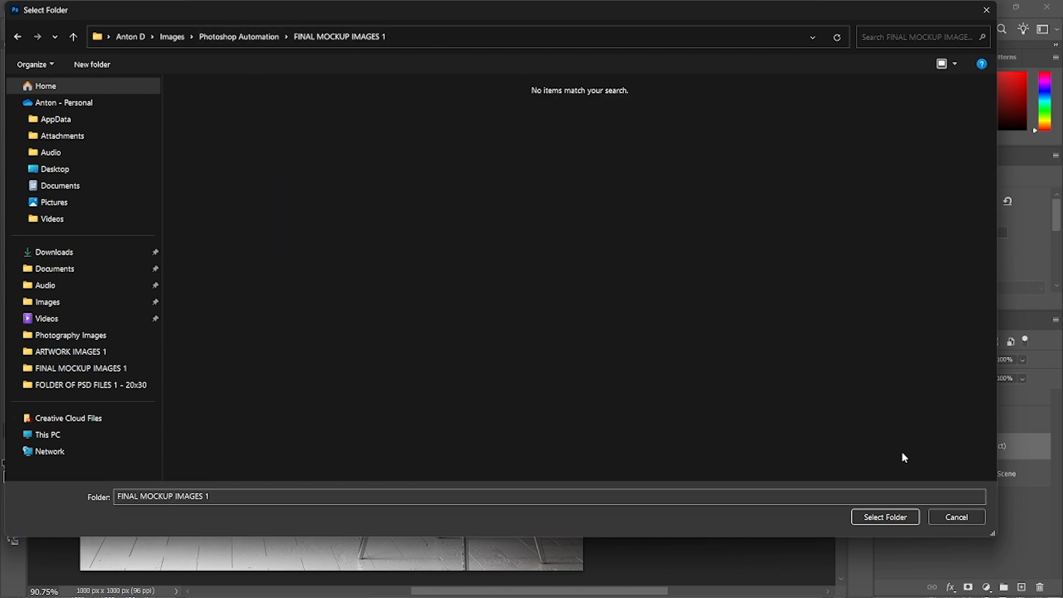
left_click(907, 521)
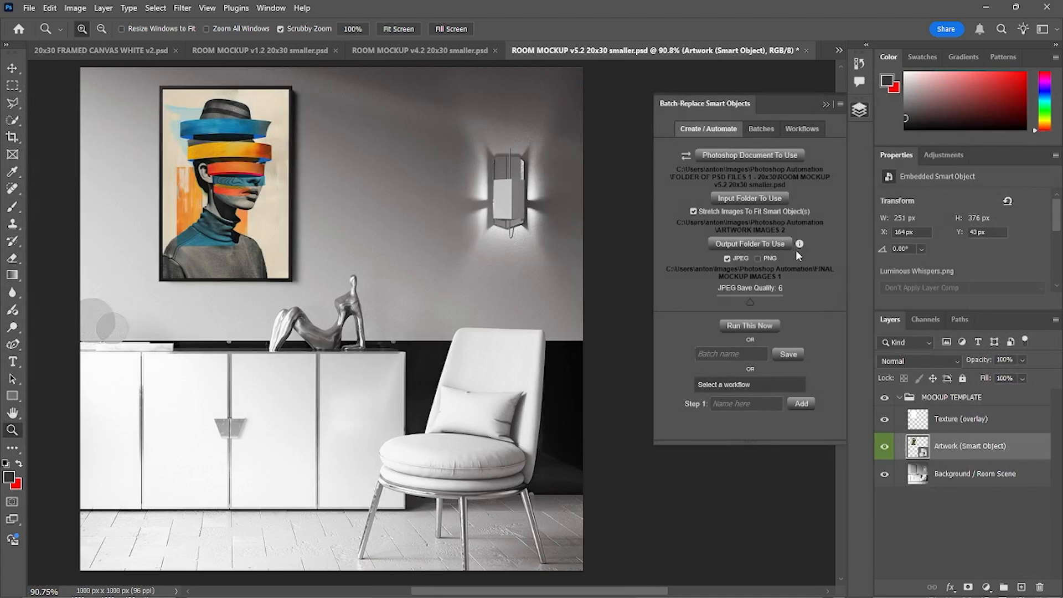
left_click(766, 260)
Hide the white background Layer 0 in the 20x30 FRAMED CANVAS WHITE v2.psd document
key("ctrl+shift+Tab")
key("ctrl+shift+Tab")
key("ctrl+shift+Tab")
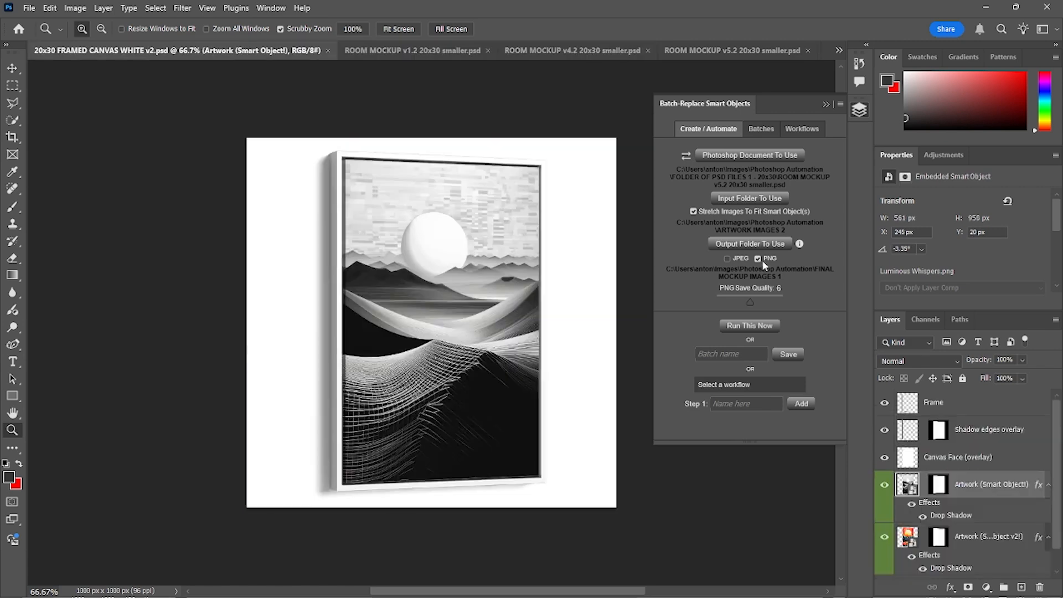
scroll(928, 498, "down", 1)
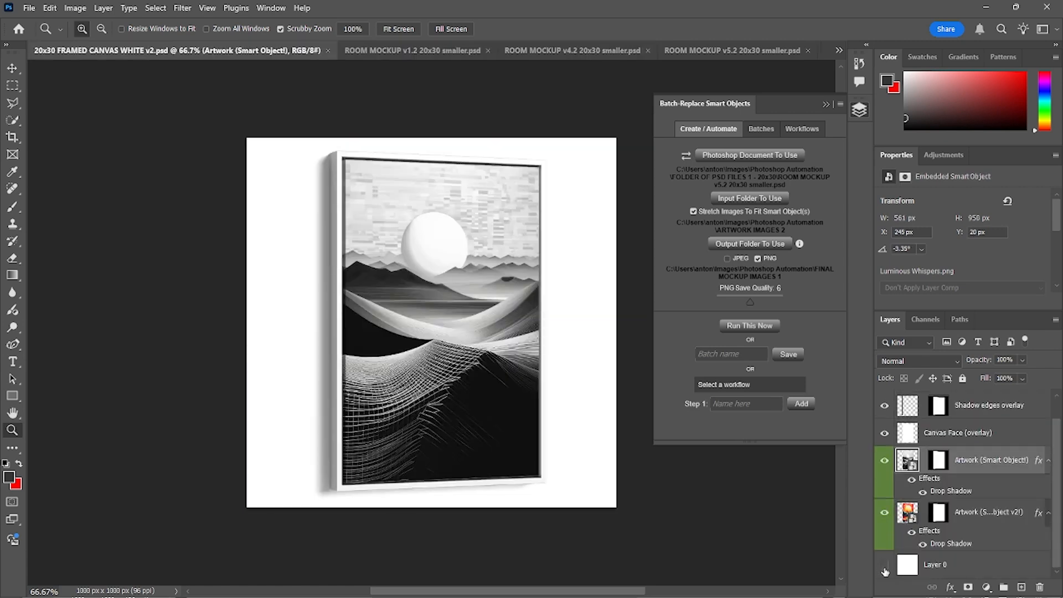
left_click(884, 564)
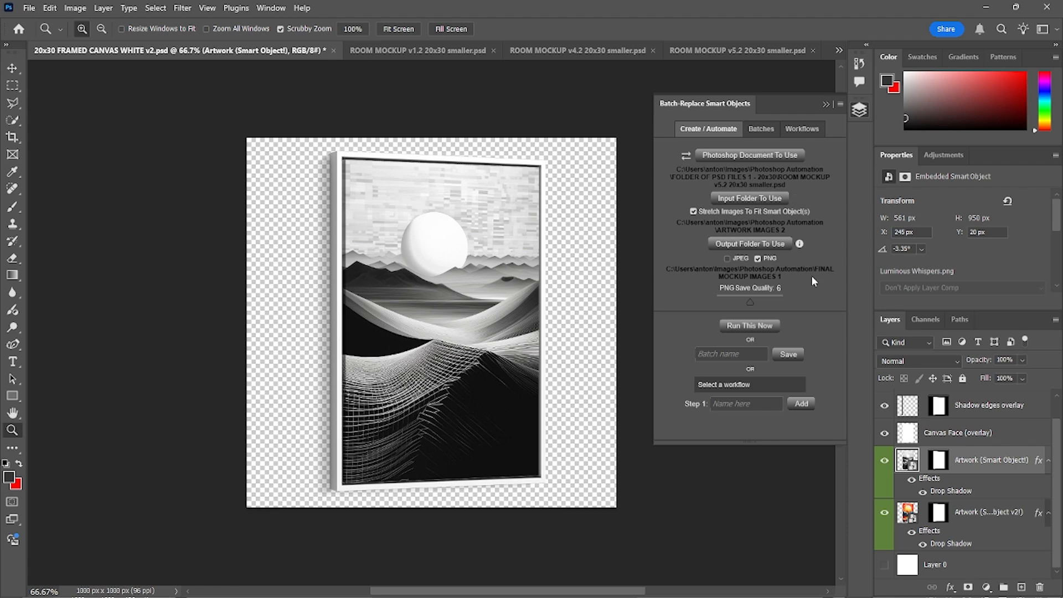
Set the batch's output format to JPEG and show the white background Layer 0 again in the framed canvas document
left_click(728, 258)
left_click(884, 565)
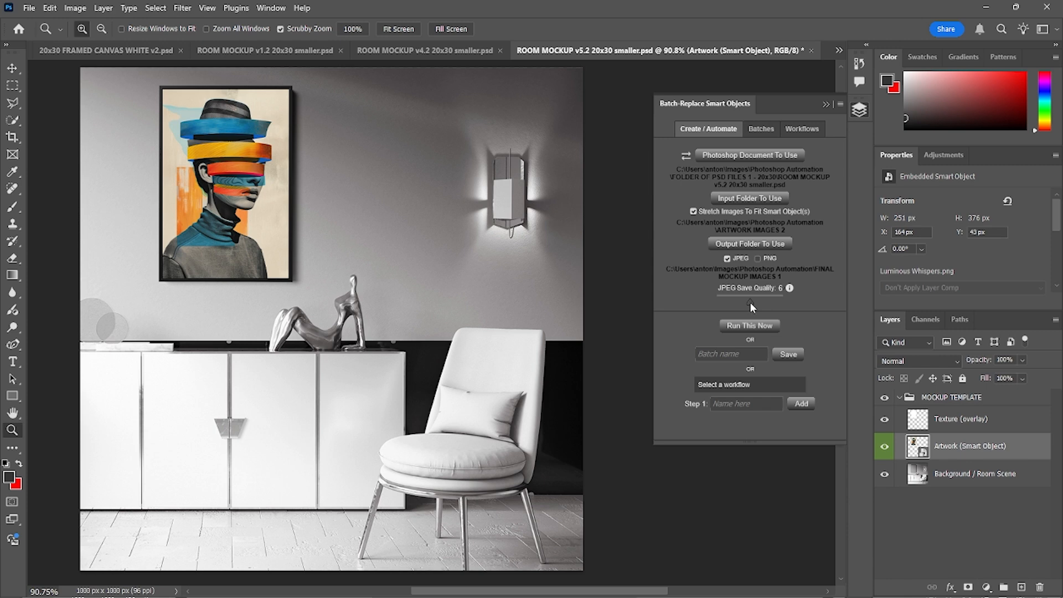
Try out different JPEG save quality settings and the output format choice for the batch
left_click_drag(750, 302, 773, 292)
left_click(734, 259)
left_click(736, 258)
left_click_drag(773, 296, 787, 300)
Run the smart object batch replacement on ROOM MOCKUP v5.2 20x30 smaller.psd with the ARTWORK IMAGES 2 folder and close the completion notice
left_click(772, 331)
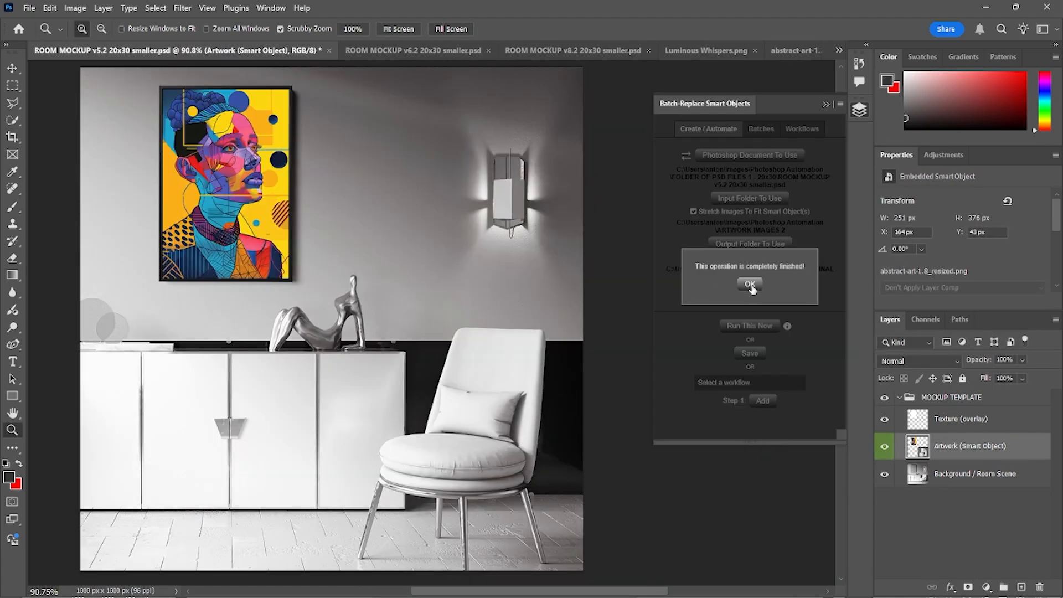
left_click(750, 284)
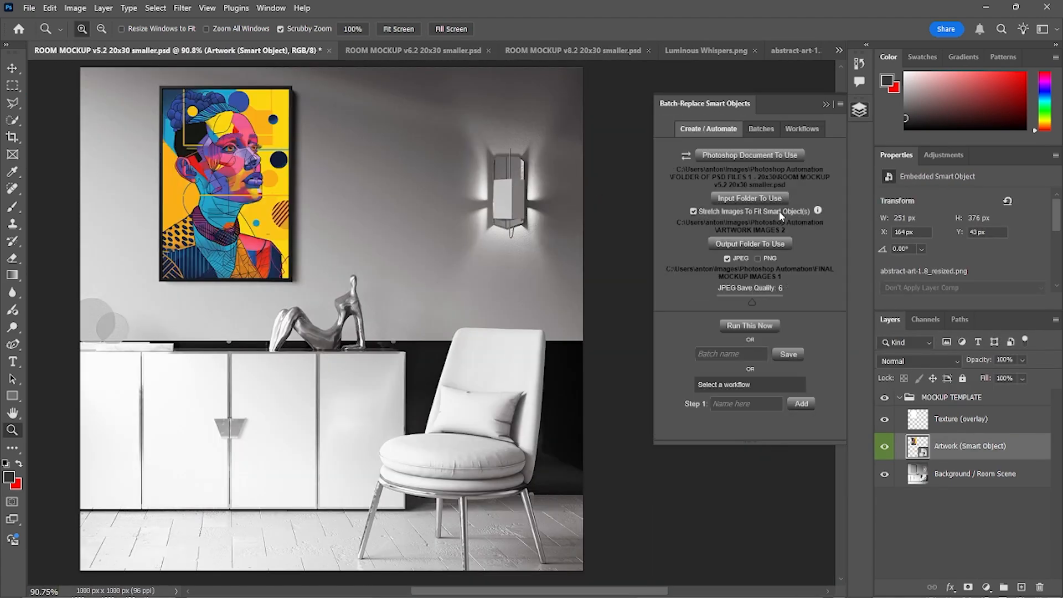
Switch to File Explorer and look through the exported mockups in the FINAL MOCKUP IMAGES 1 folder
key("alt+Tab")
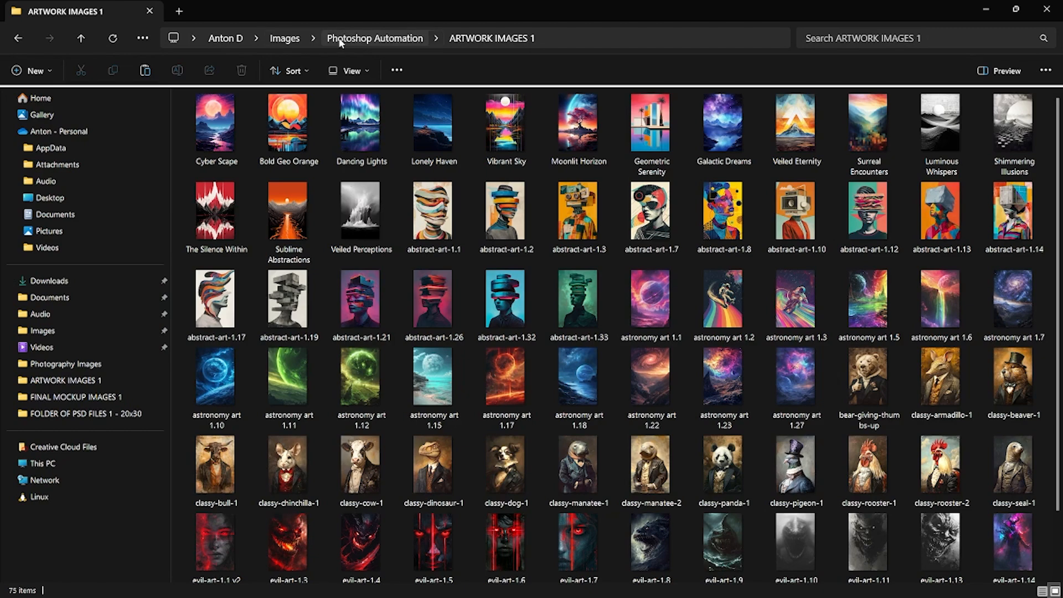
left_click(359, 38)
left_click(263, 170)
double_click(263, 170)
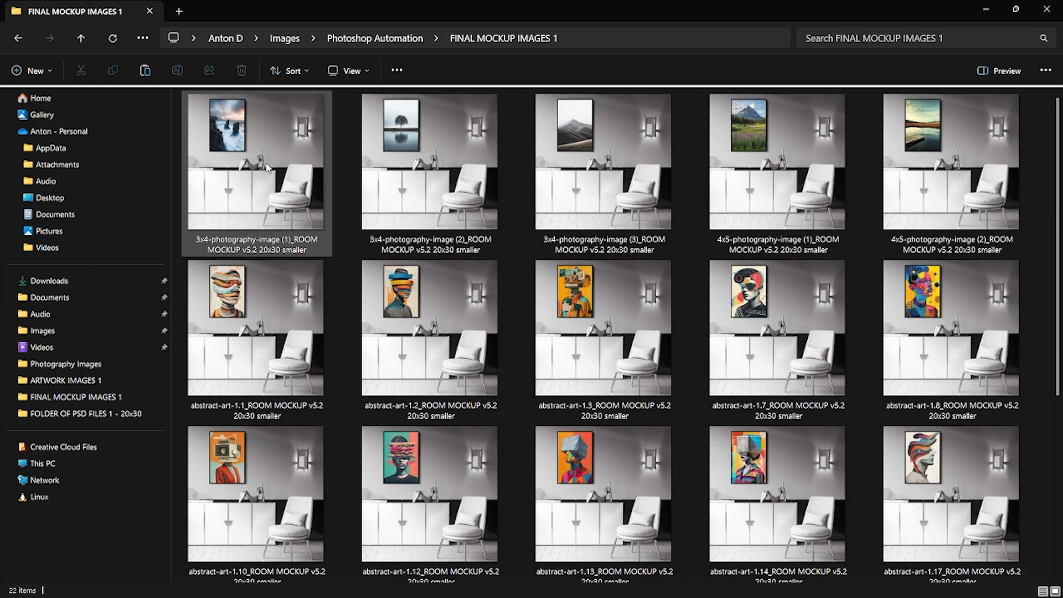
scroll(325, 271, "down", 5)
scroll(325, 271, "up", 5)
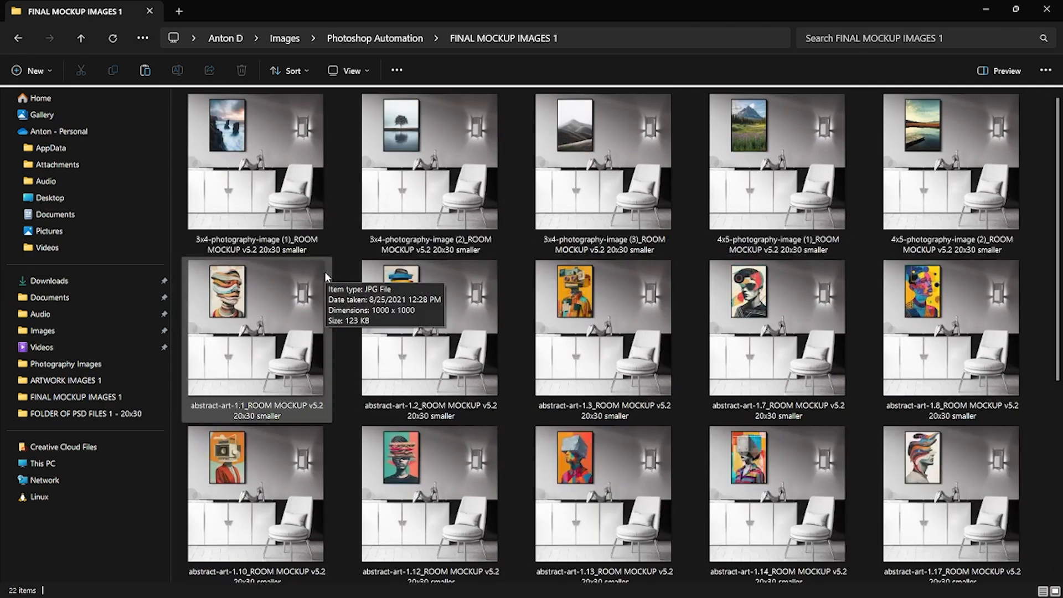
View the first five exported mockups enlarged, starting with 3x4-photography-image (1), and minimize the image viewer
double_click(245, 116)
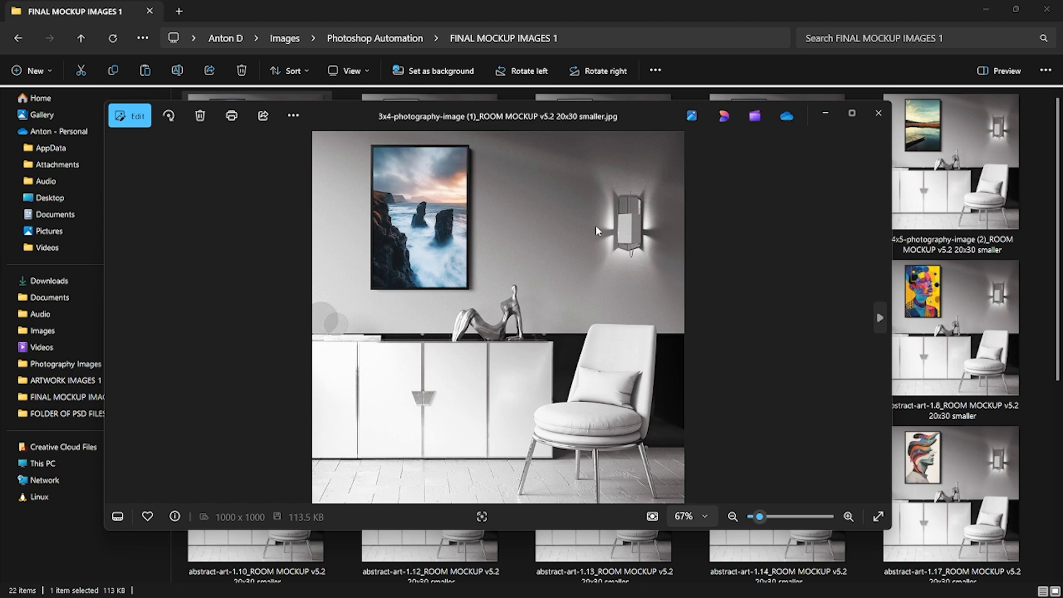
key("Right")
key("Right")
key("Right")
key("Right")
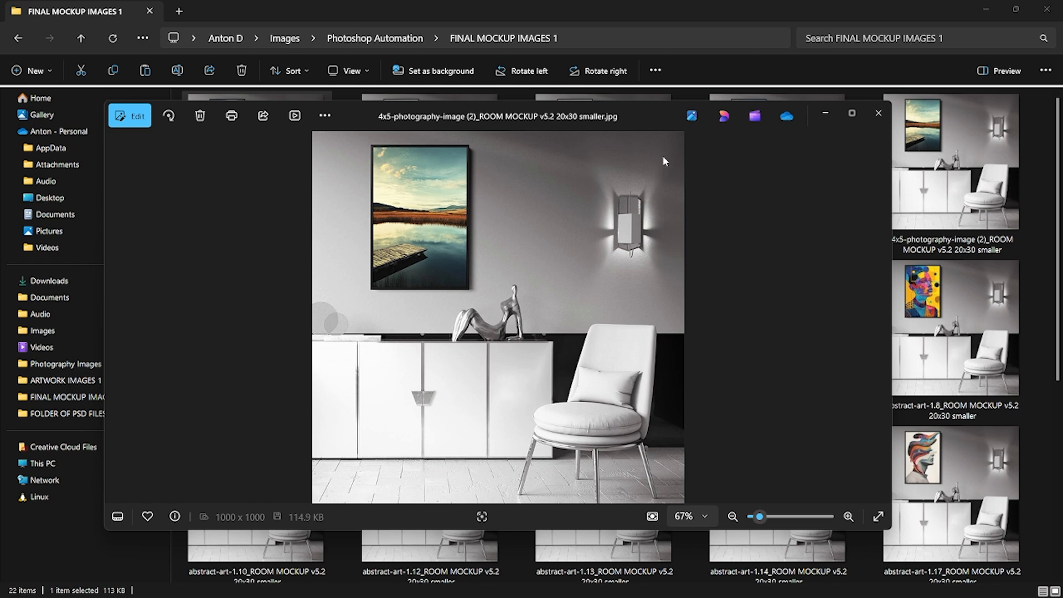
left_click(825, 111)
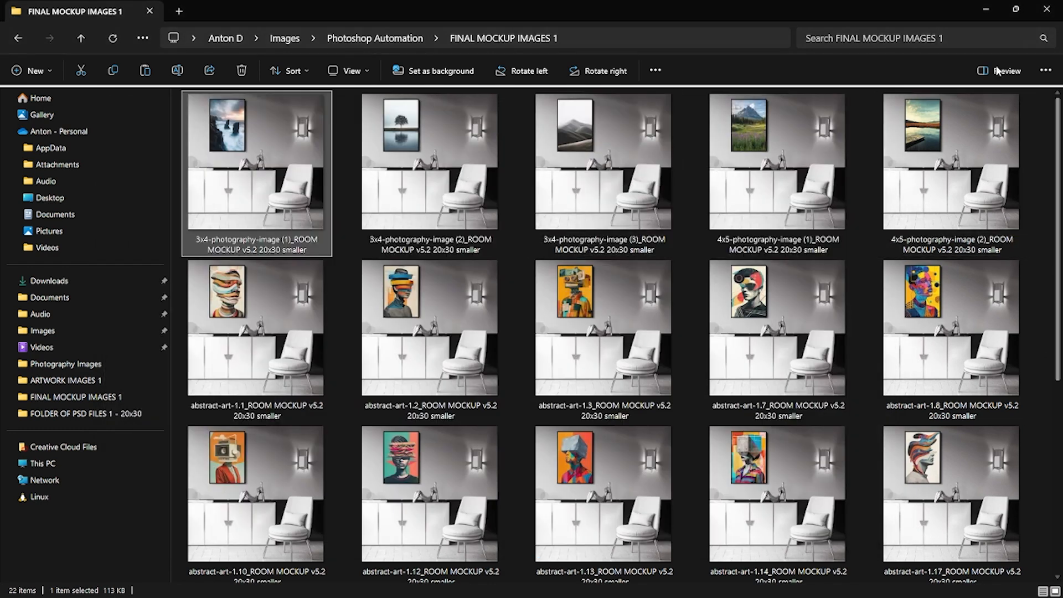
Look at the source artworks in the ARTWORK IMAGES 1 folder, go back to the Photoshop Automation folder and switch to Photoshop
left_click(365, 40)
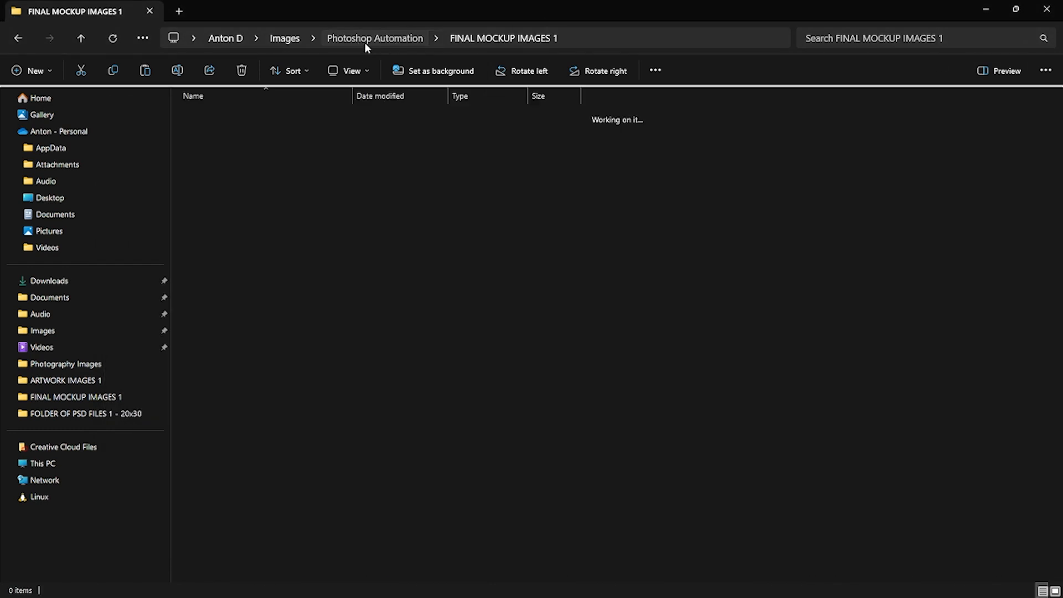
double_click(250, 117)
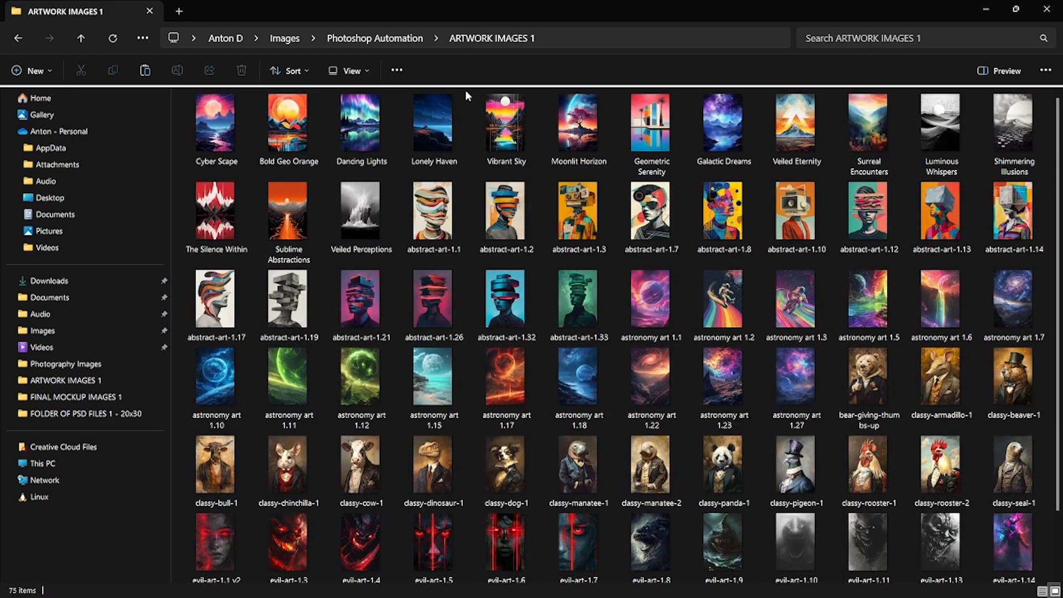
left_click(373, 38)
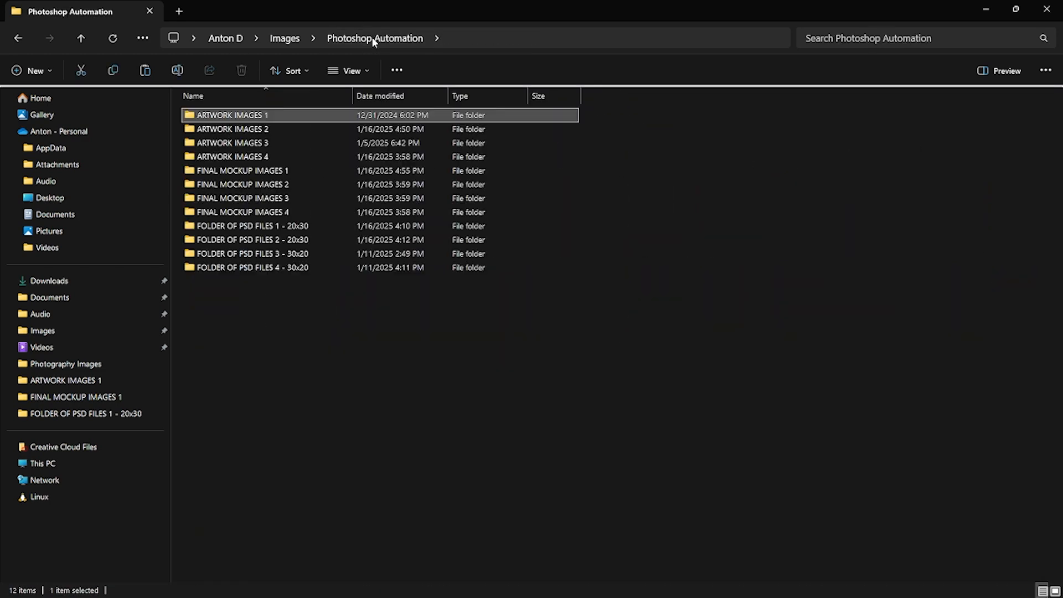
key("alt+Tab")
key("Tab")
key("Tab")
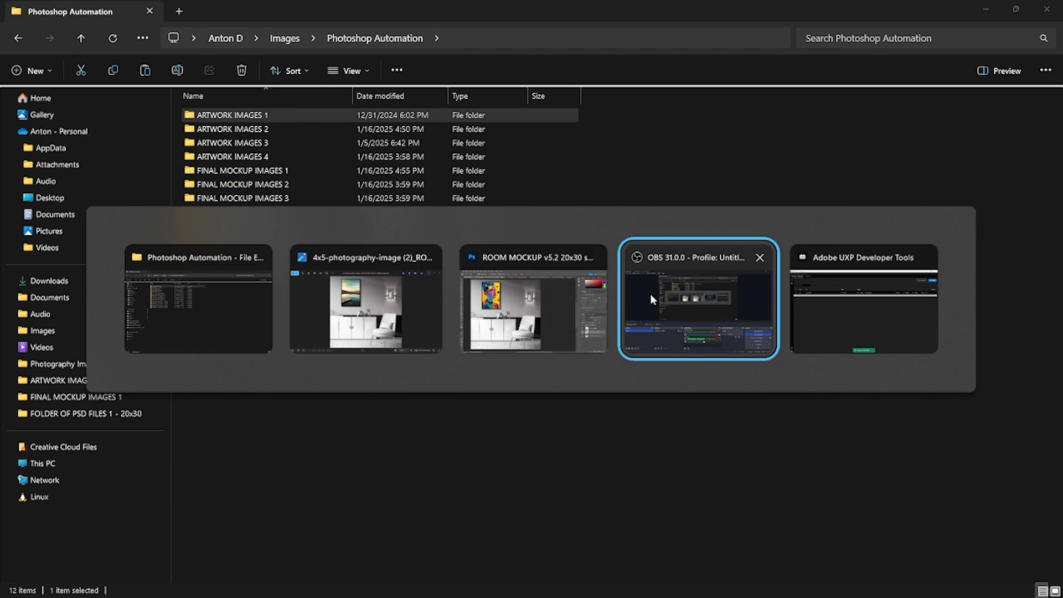
left_click(553, 295)
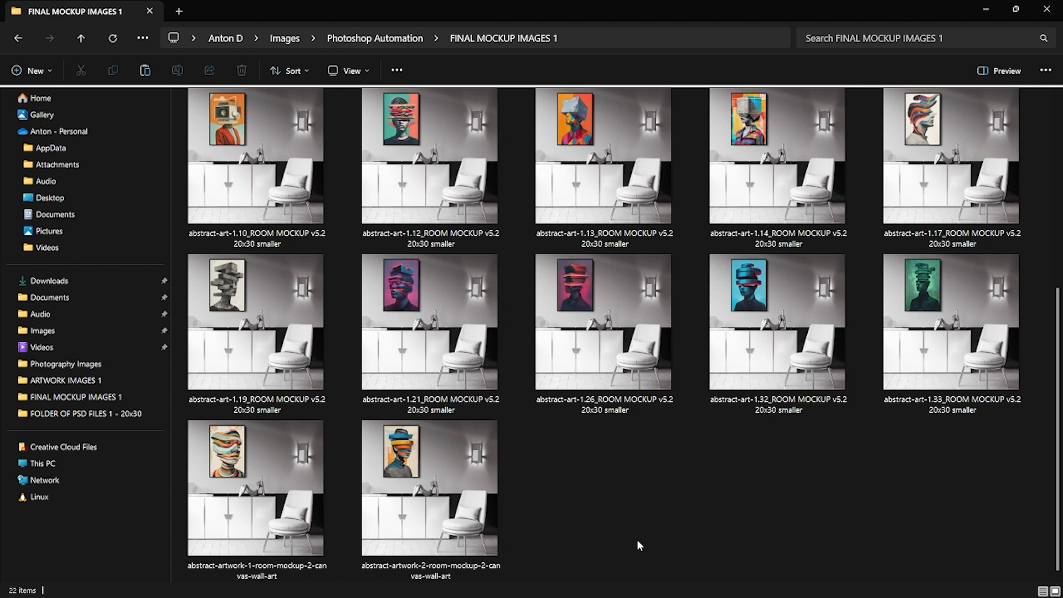
Review the mockups in the FINAL MOCKUP IMAGES 1 folder once more and switch back to Photoshop
scroll(637, 540, "up", 5)
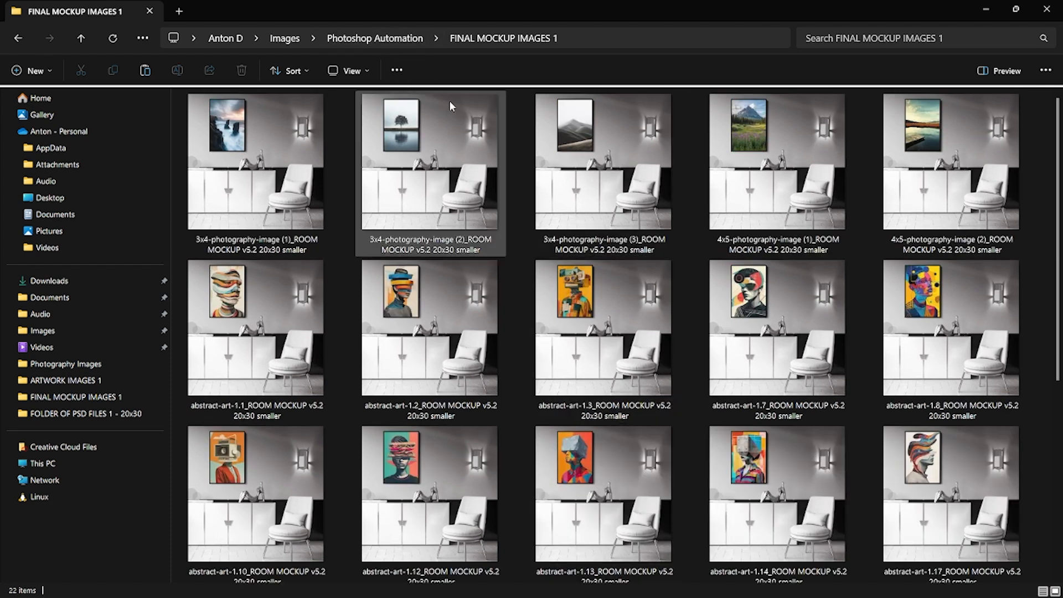
key("alt+Tab")
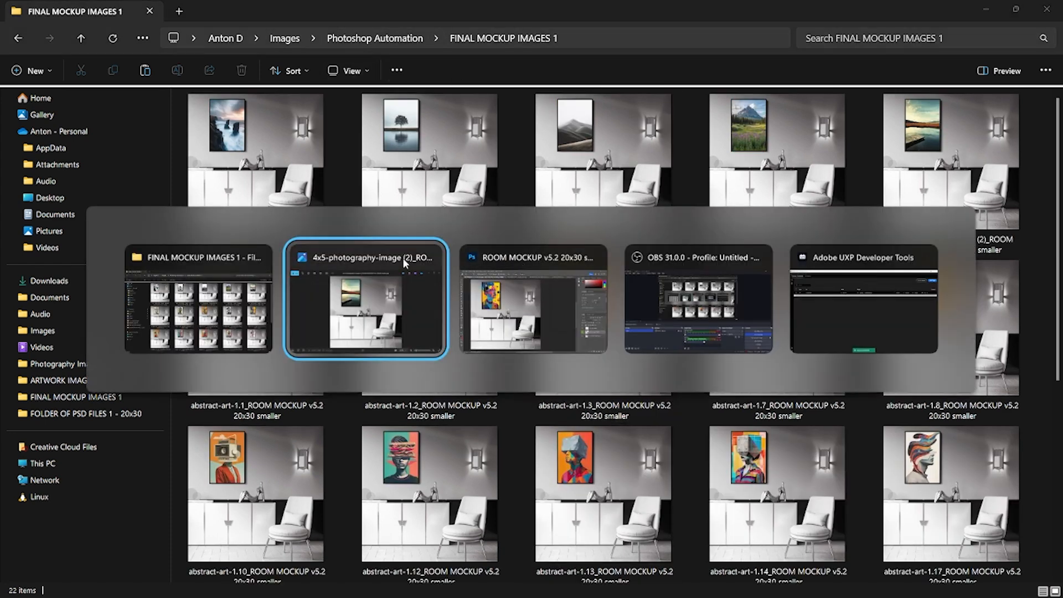
left_click(431, 258)
left_click(456, 286)
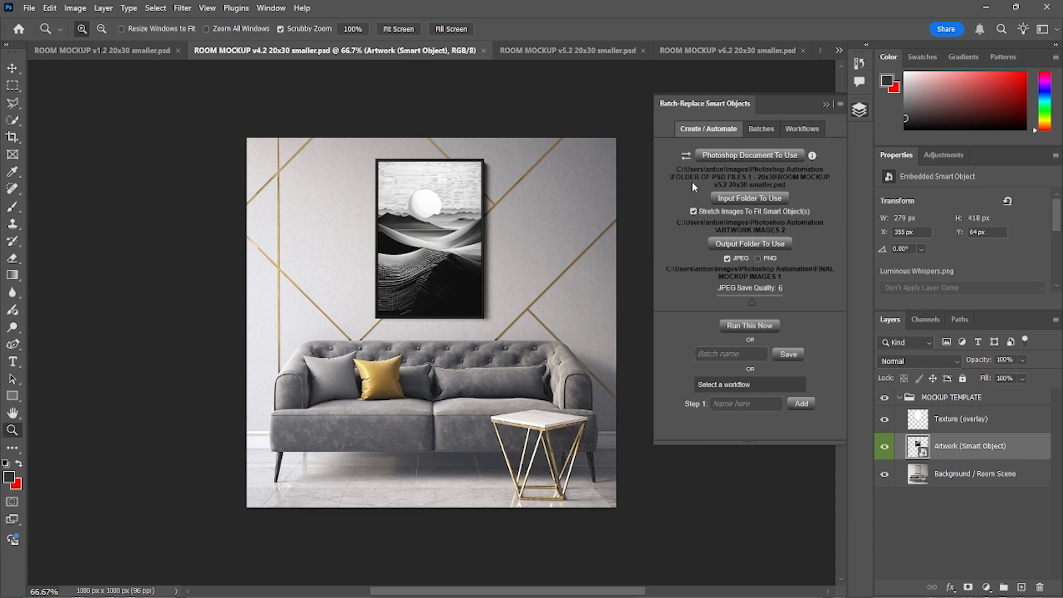
Change the batch source from a single document to a folder of PSD files and choose FOLDER OF PSD FILES 1 - 20x30
left_click(686, 159)
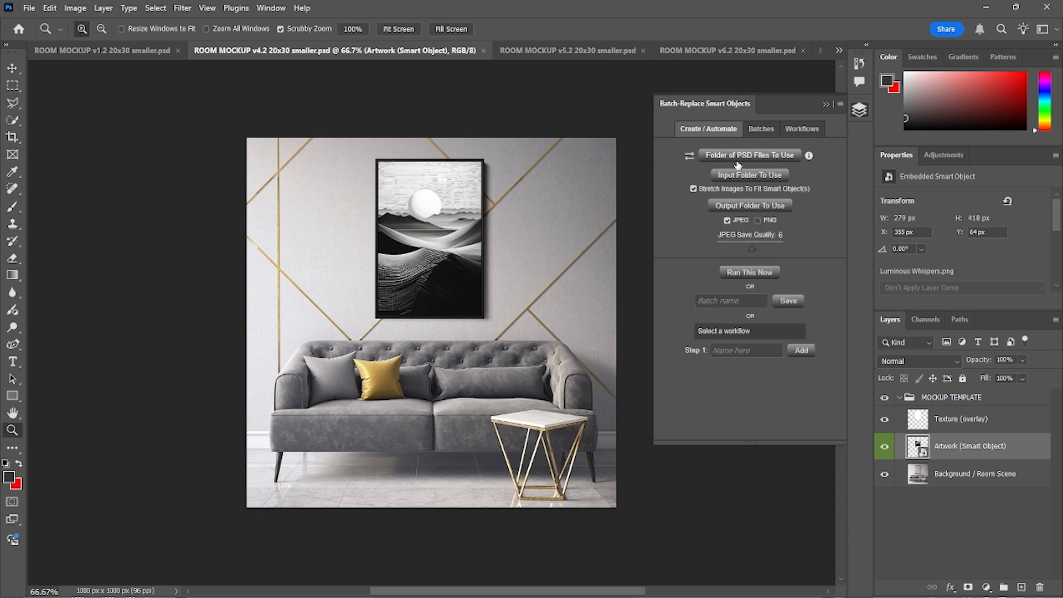
left_click(798, 158)
left_click(238, 36)
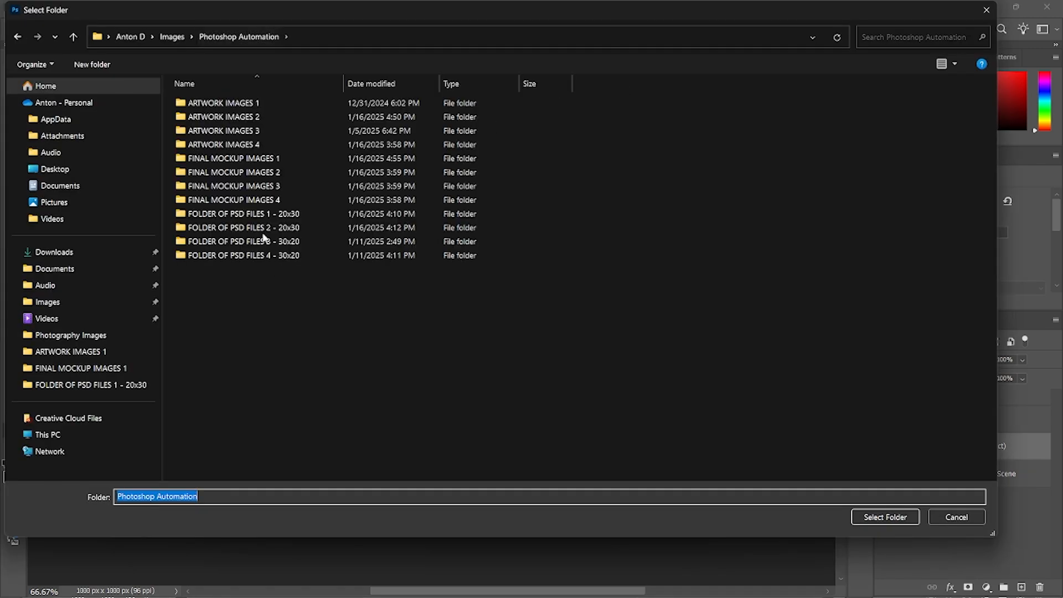
double_click(272, 211)
left_click(885, 517)
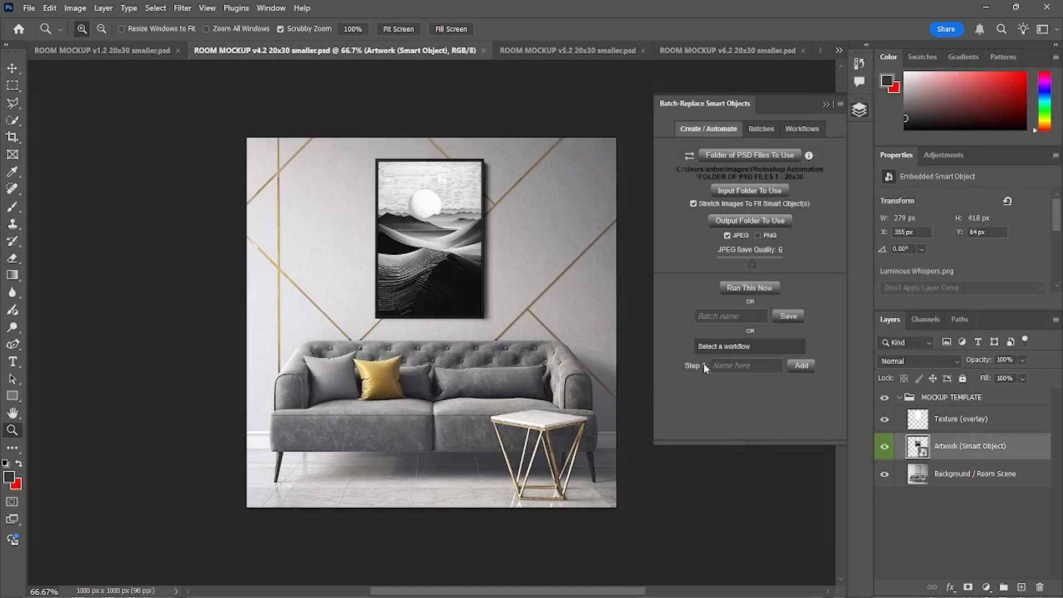
Inspect the canvas and room mockup PSDs in FOLDER OF PSD FILES 1 - 20x30 in File Explorer, then minimize its window
key("alt+Tab")
left_click(339, 39)
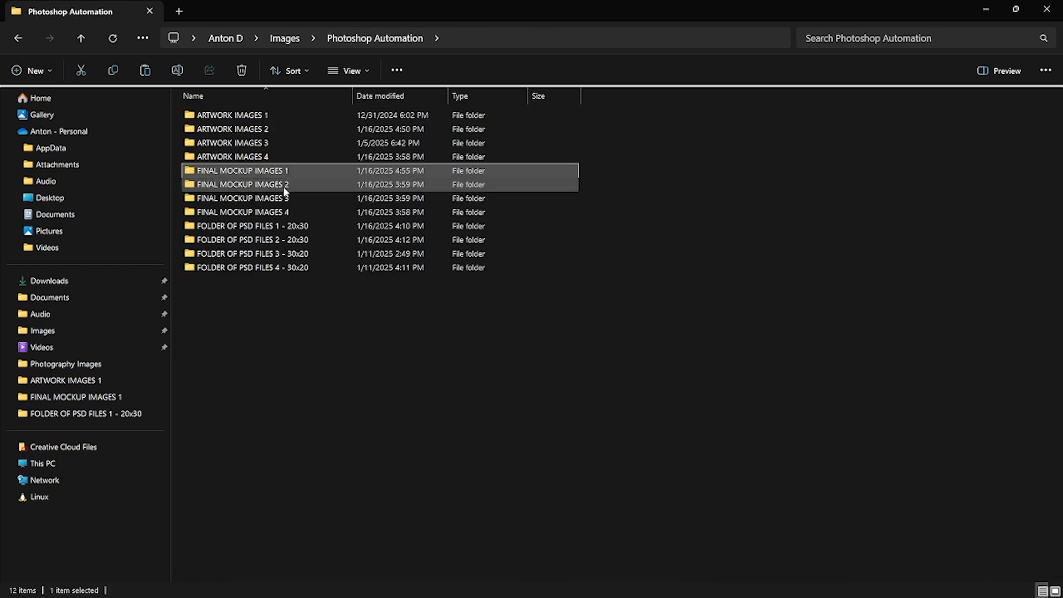
double_click(285, 228)
left_click(217, 130)
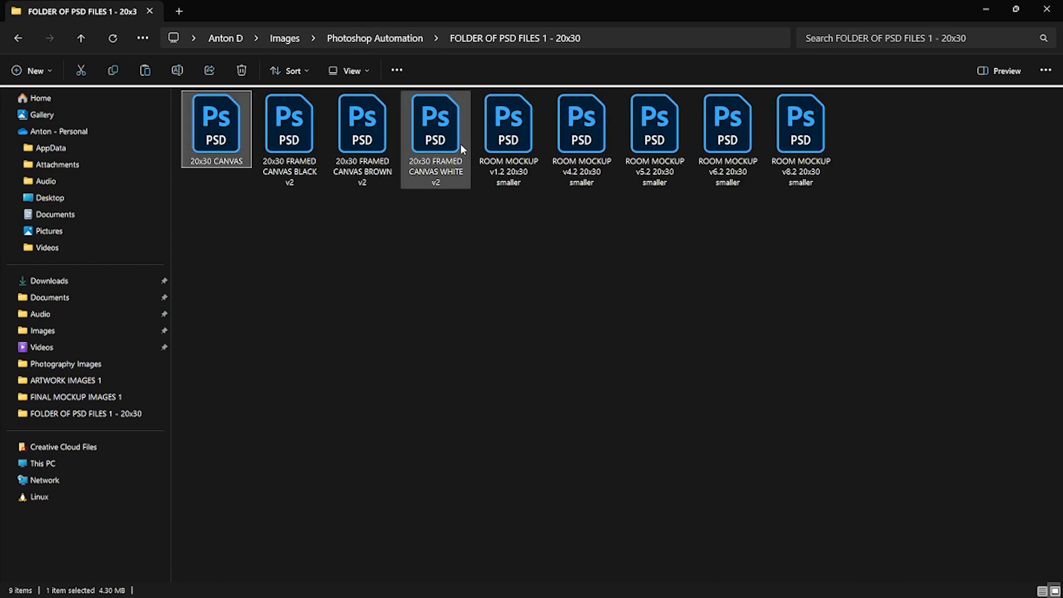
left_click(460, 145, "shift")
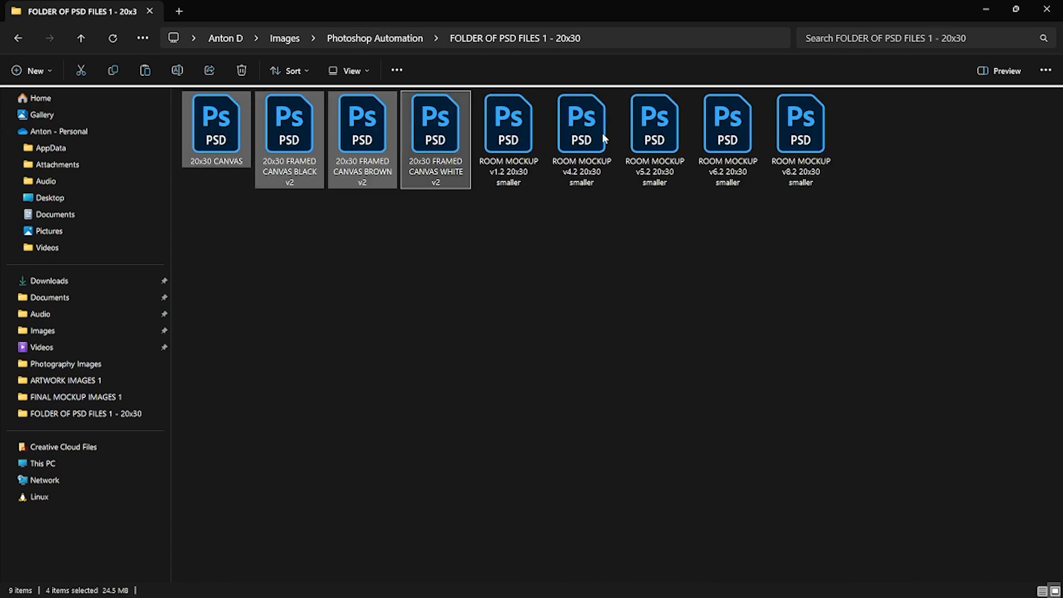
left_click(460, 284)
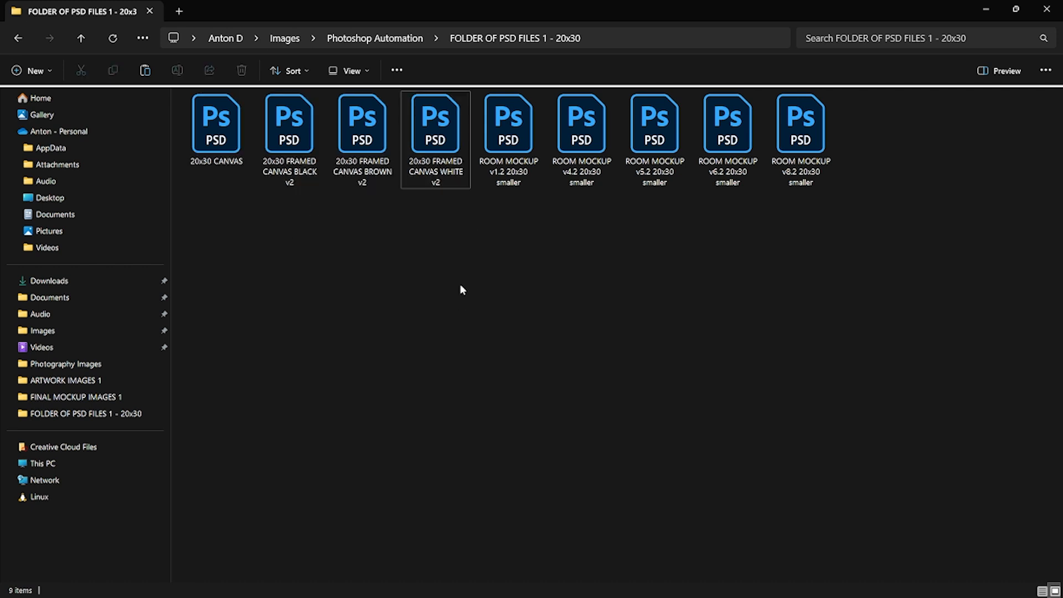
left_click(508, 127)
left_click(795, 150, "shift")
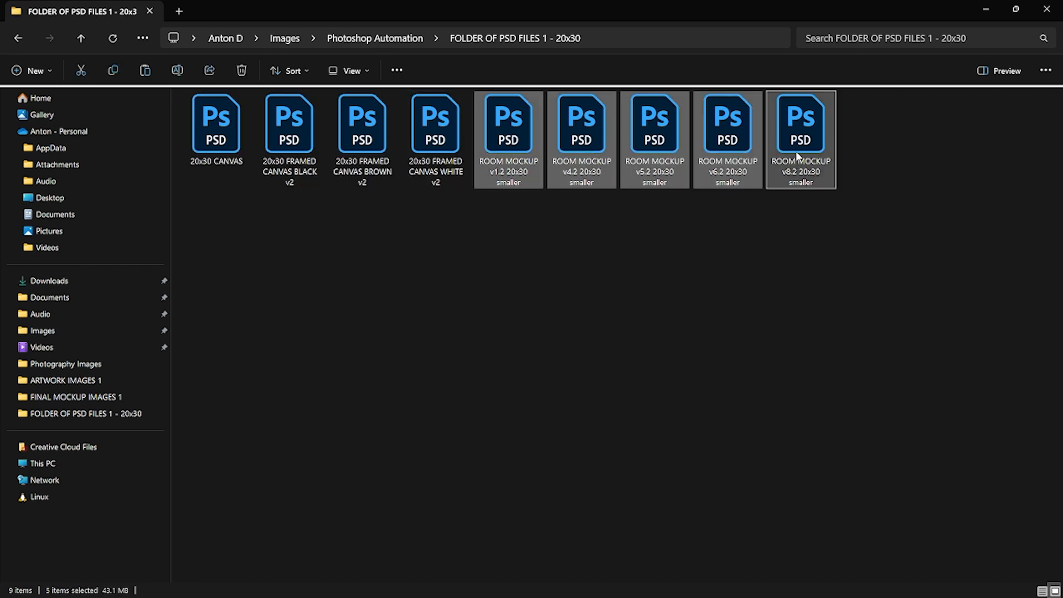
left_click(605, 283)
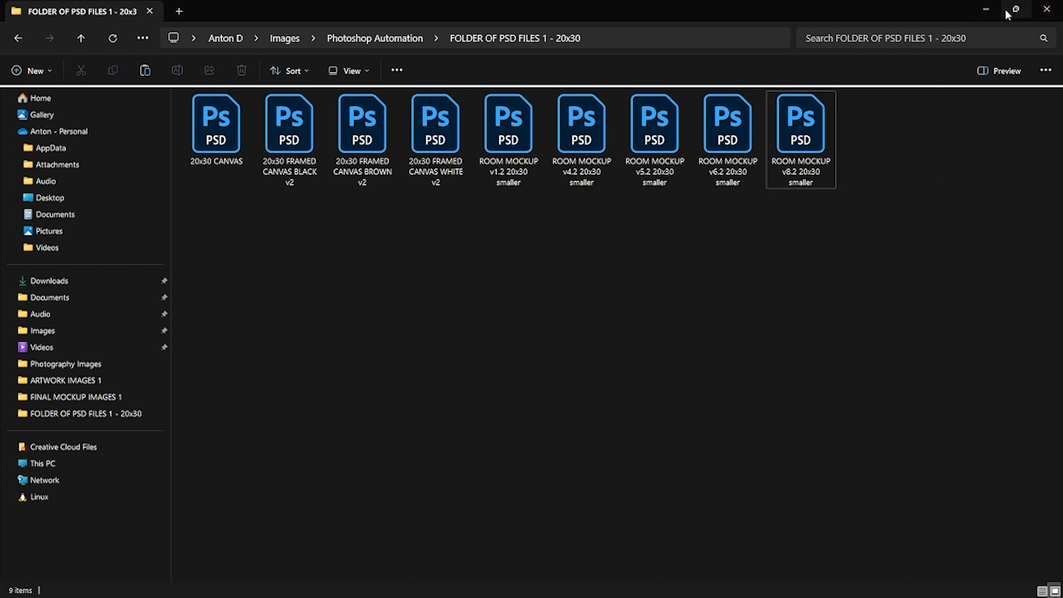
left_click(988, 9)
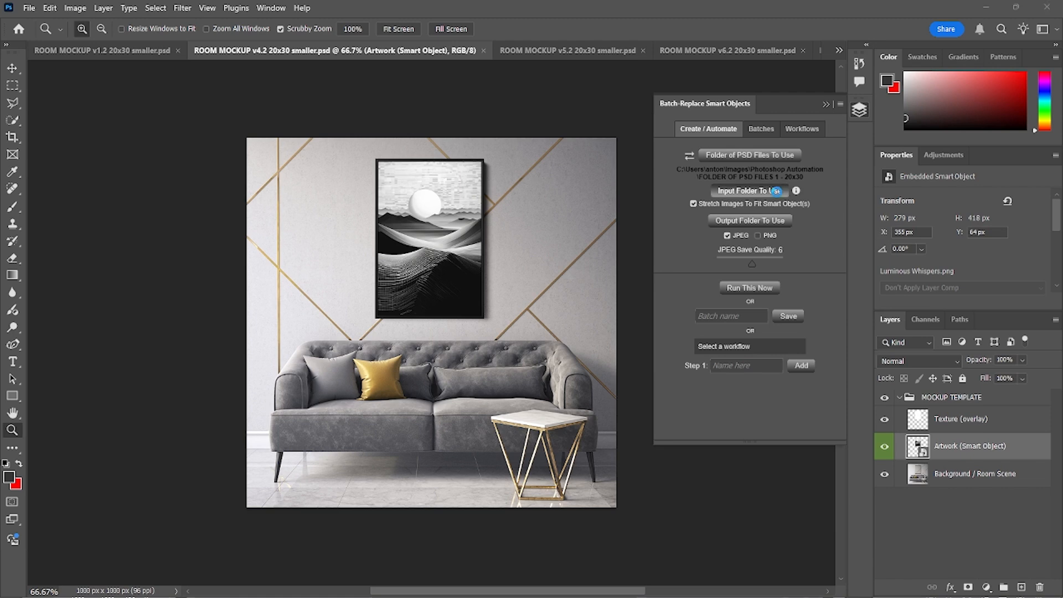
Set ARTWORK IMAGES 4 as the batch's input folder
left_click(783, 191)
left_click(244, 35)
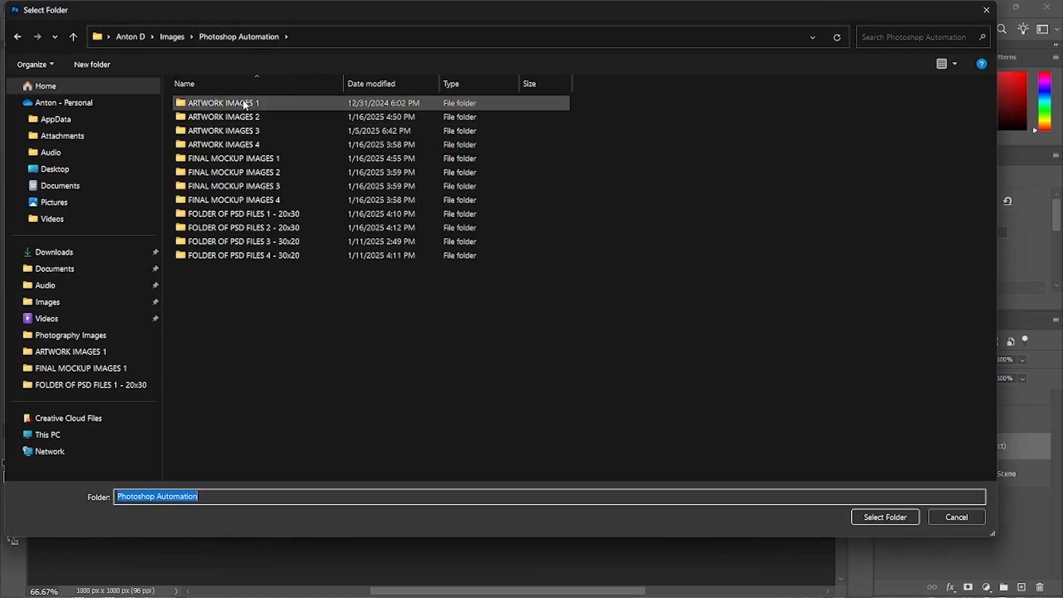
double_click(256, 144)
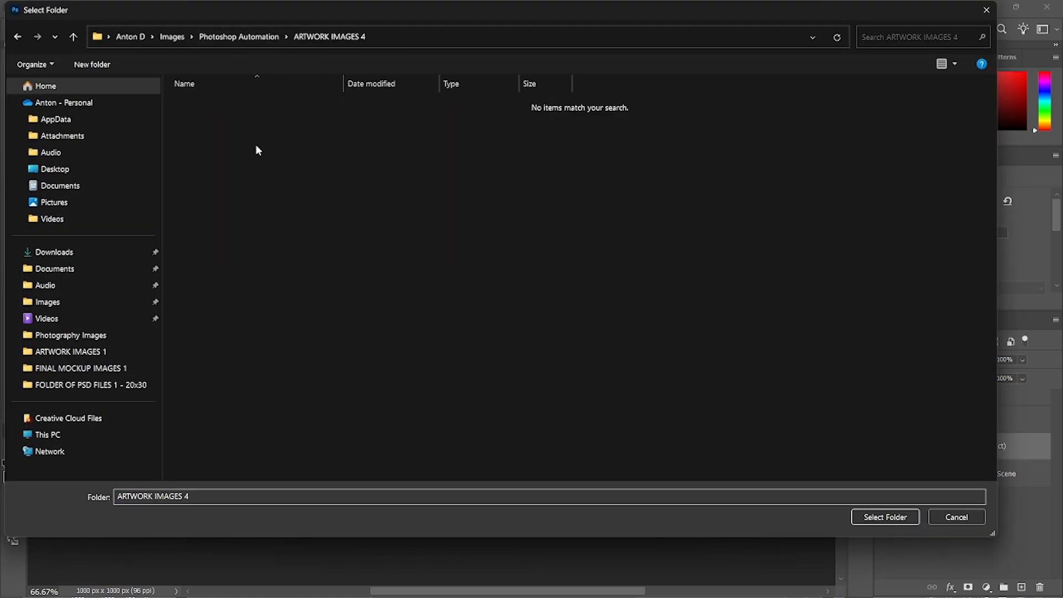
left_click(900, 517)
Set FINAL MOCKUP IMAGES 2 as the batch's output folder and run the batch
left_click(775, 241)
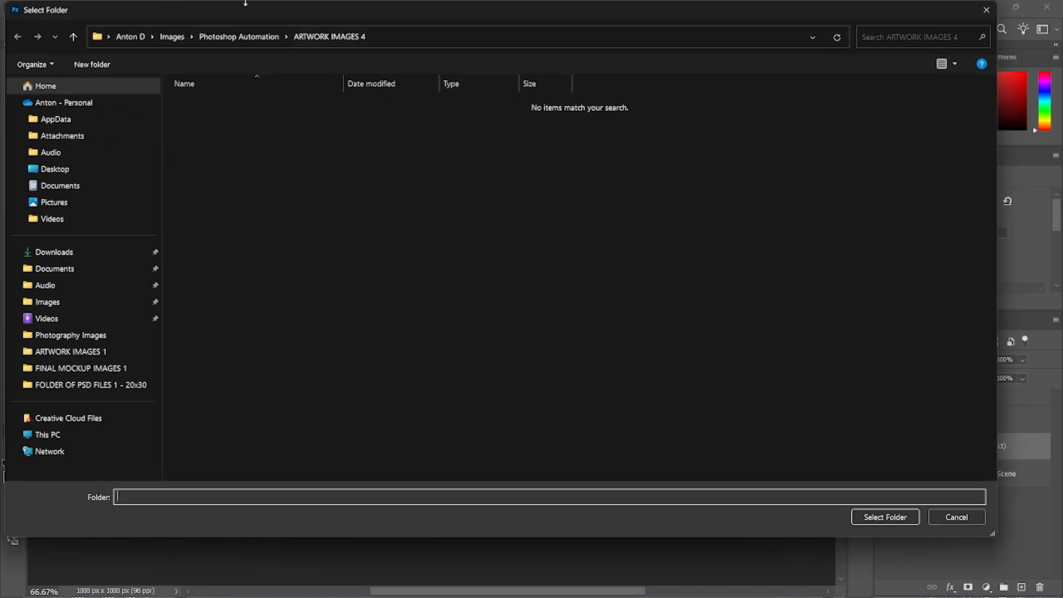
left_click(238, 37)
double_click(251, 173)
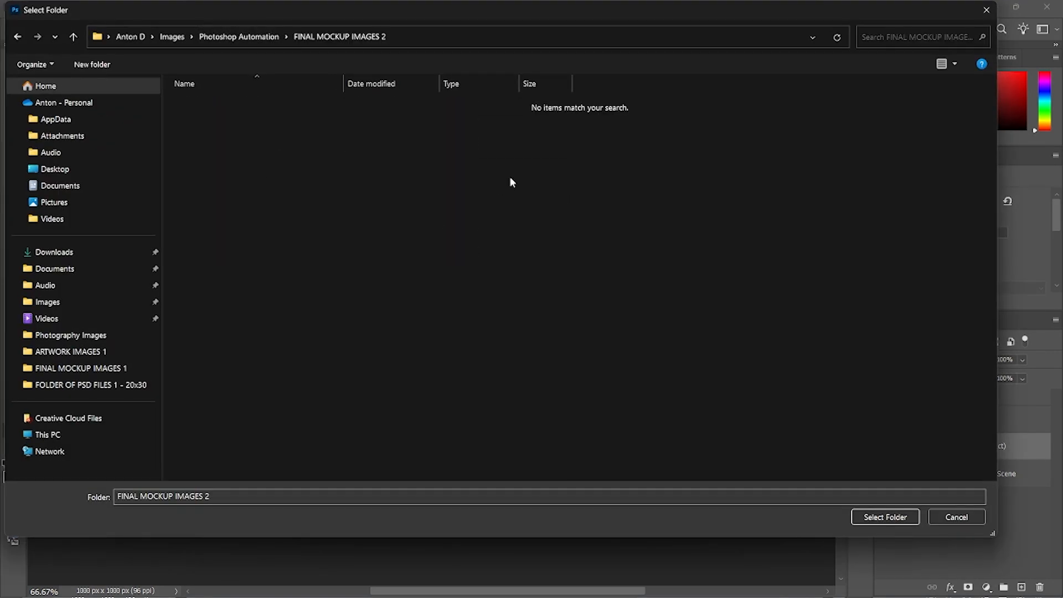
left_click(886, 517)
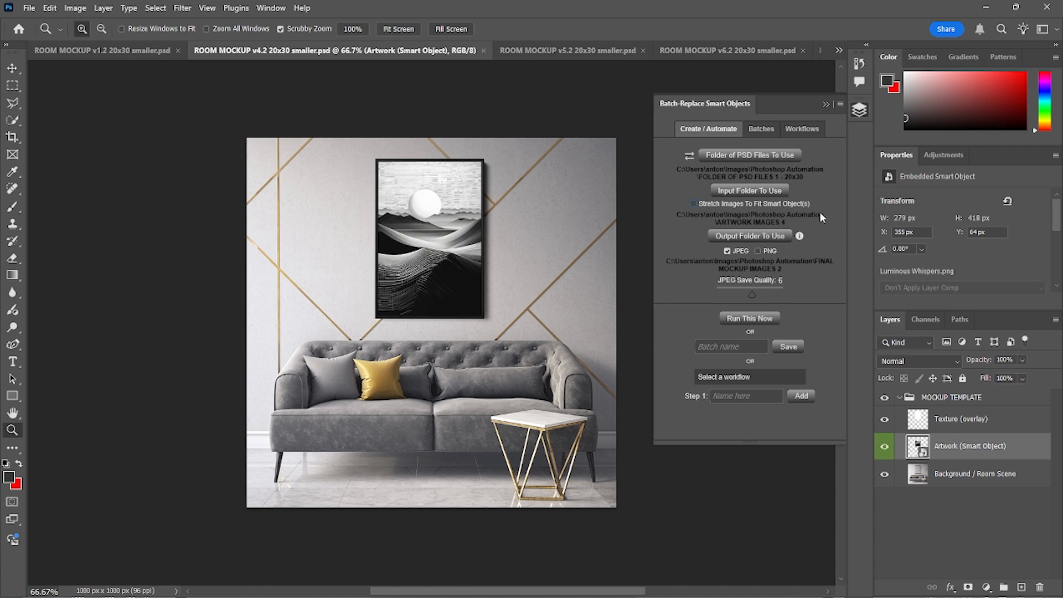
left_click(774, 321)
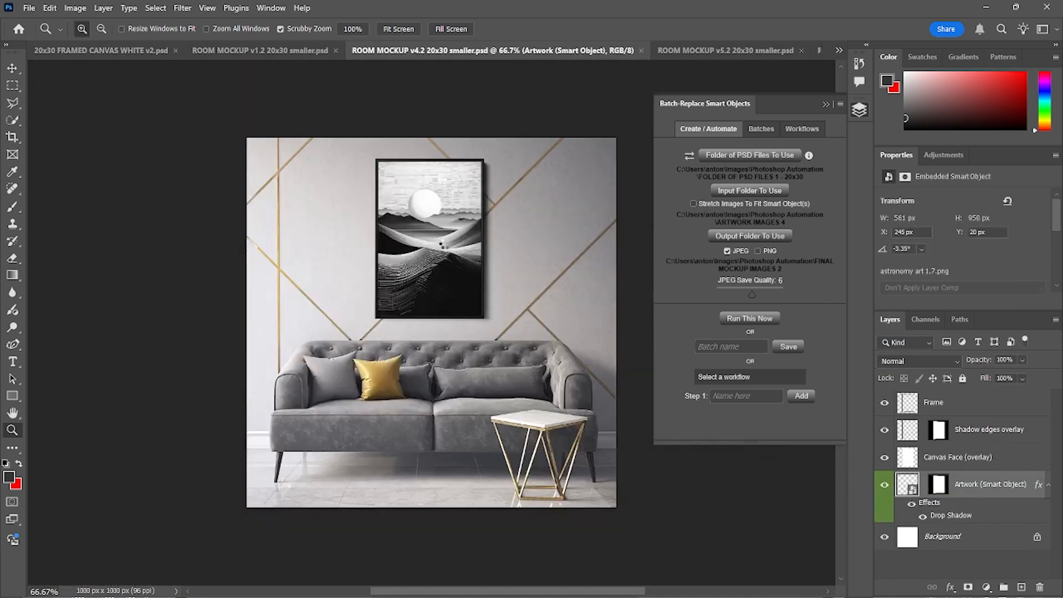
Switch to File Explorer and check the exported mockups in the FINAL MOCKUP IMAGES 2 folder
key("alt+Tab")
left_click(397, 38)
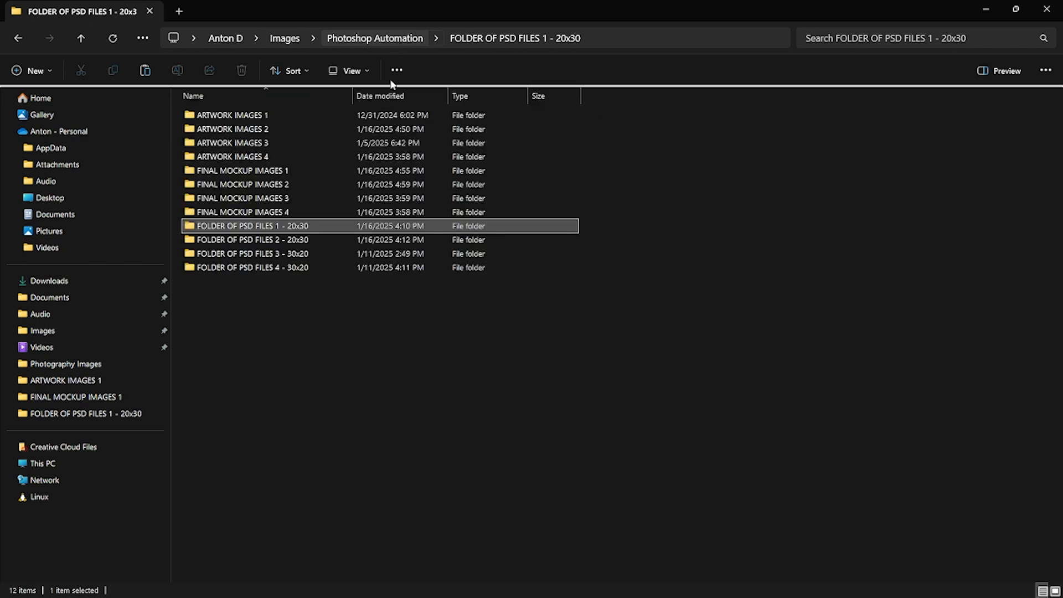
left_click(282, 188)
double_click(282, 187)
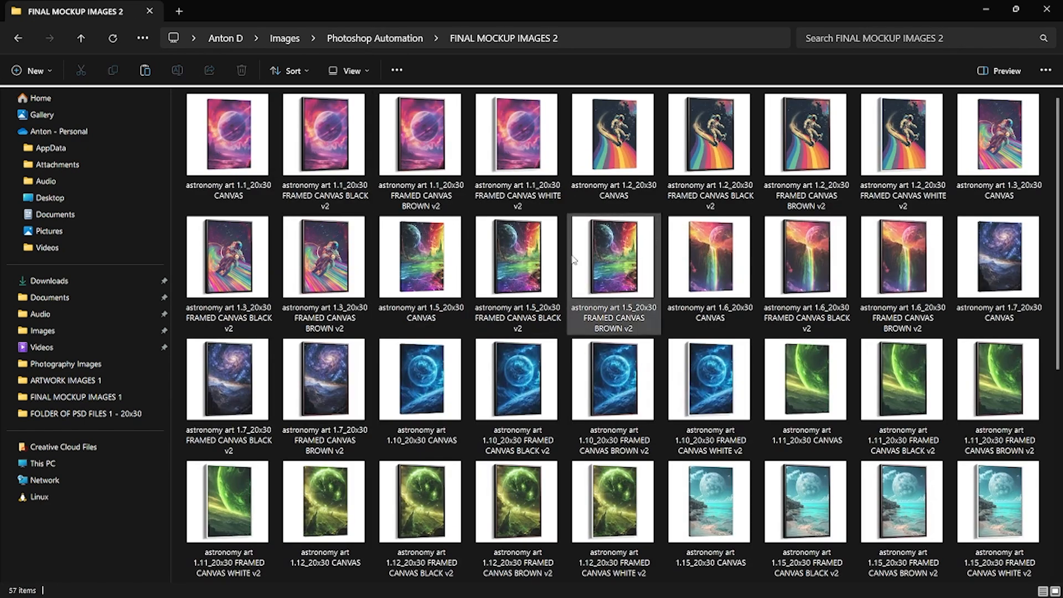
Follow the running batch in Photoshop and its exports in File Explorer until it finishes, and dismiss the completion message
key("alt+Tab")
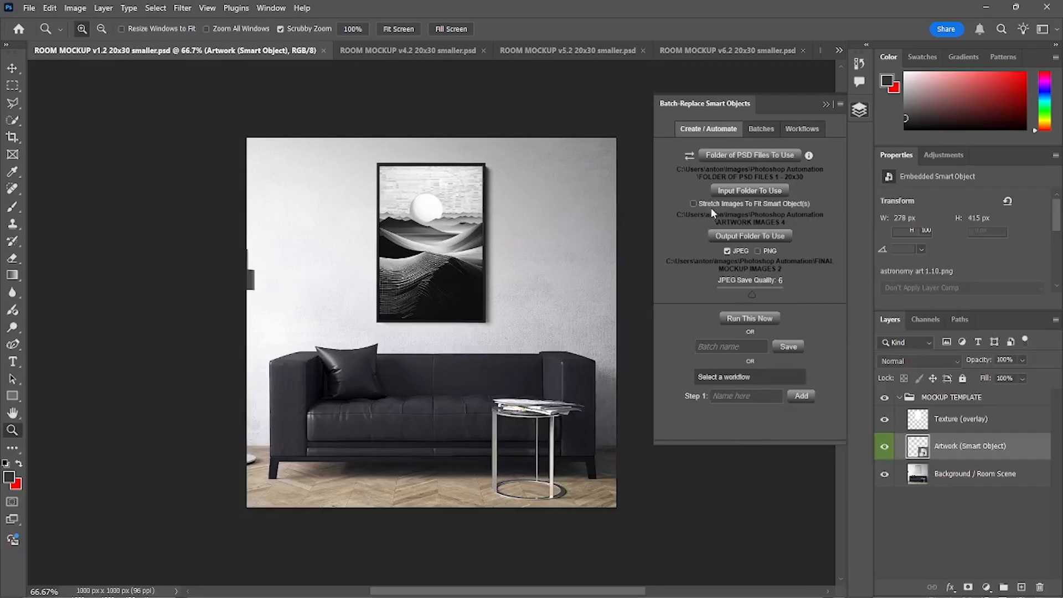
key("ctrl+w")
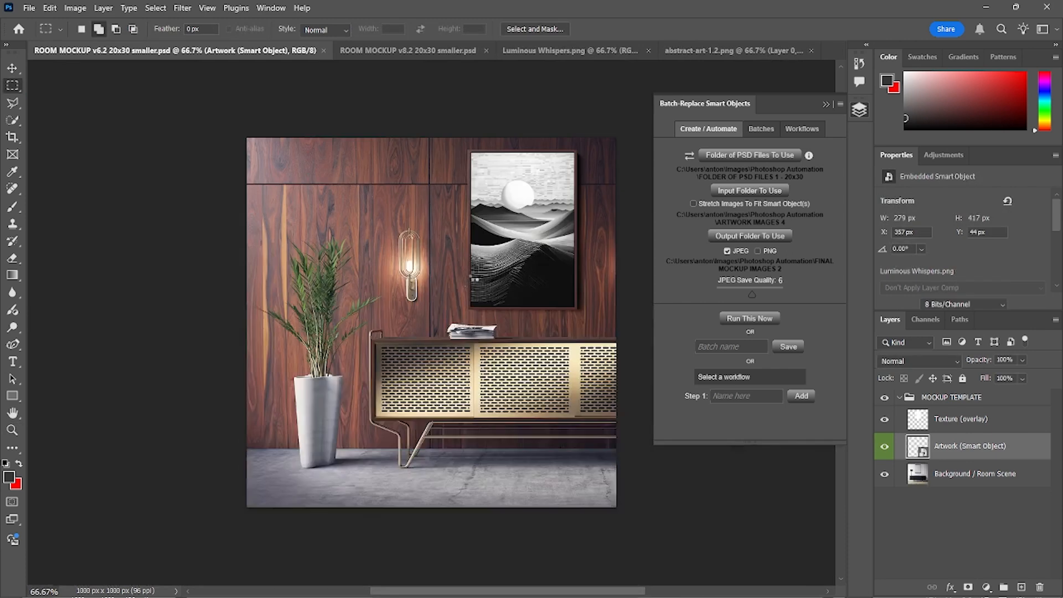
key("alt+Tab")
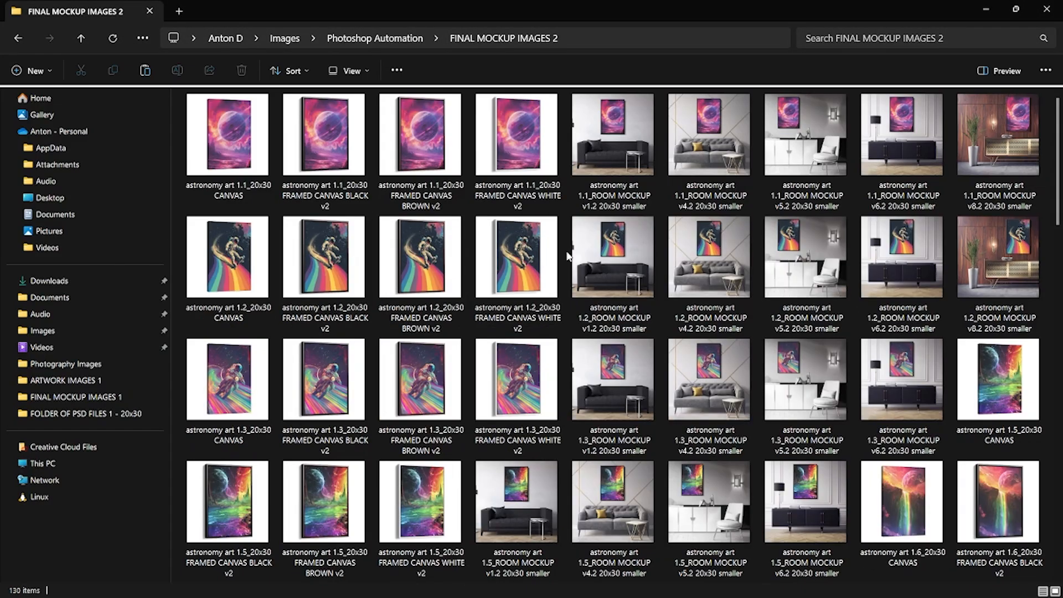
key("alt+Tab")
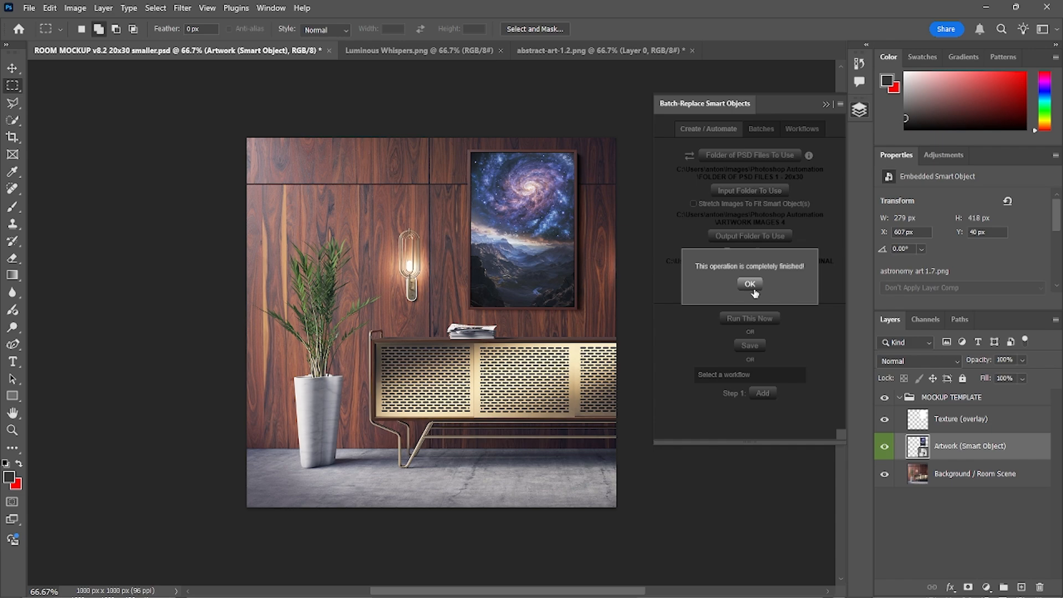
left_click(750, 284)
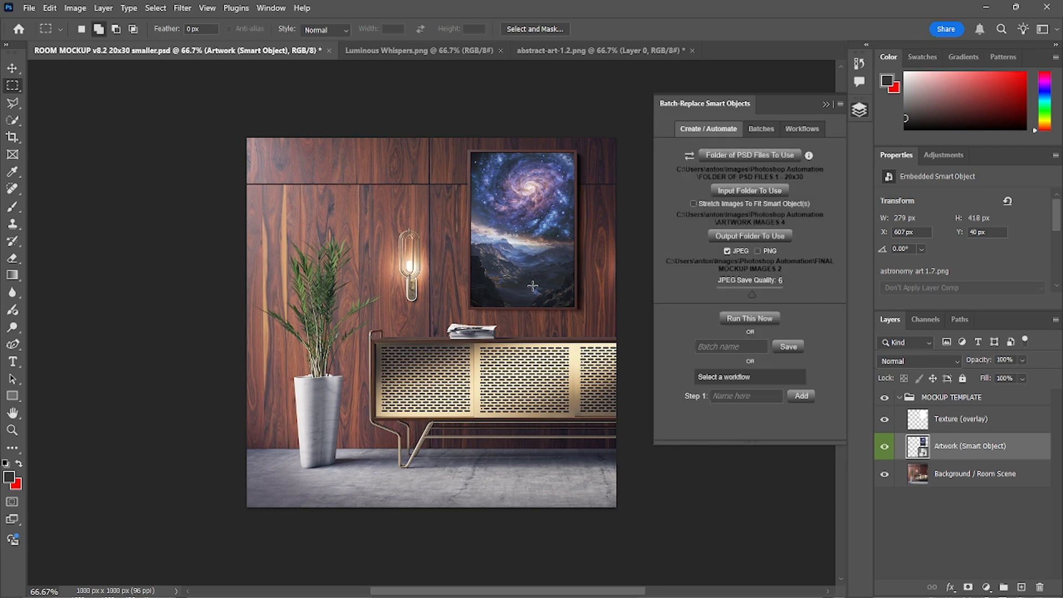
Switch to File Explorer and review the set of canvas and room mockups exported for astronomy art 1.1
key("alt+Tab")
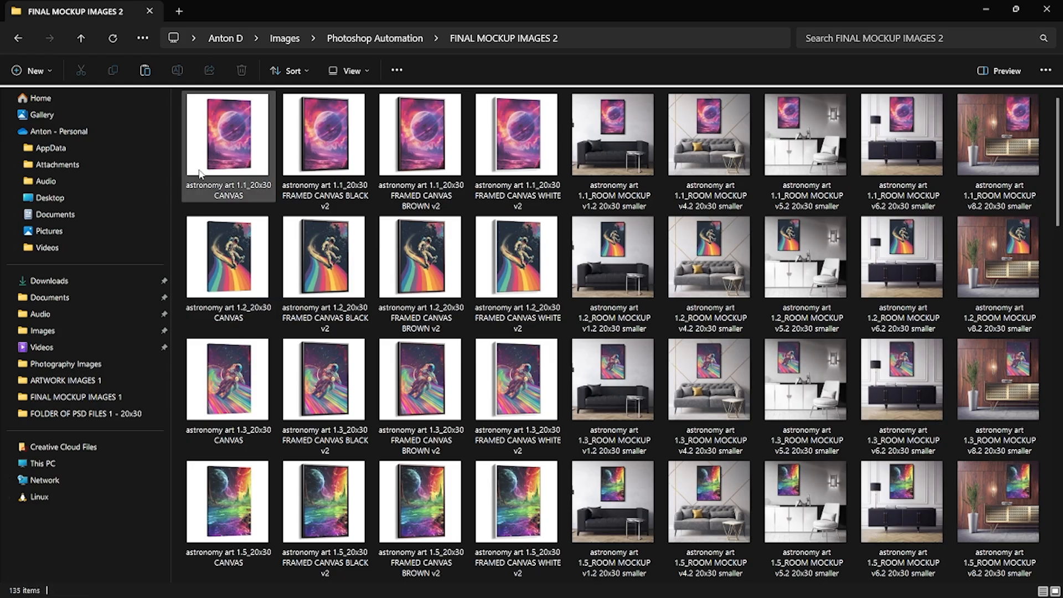
left_click(231, 138)
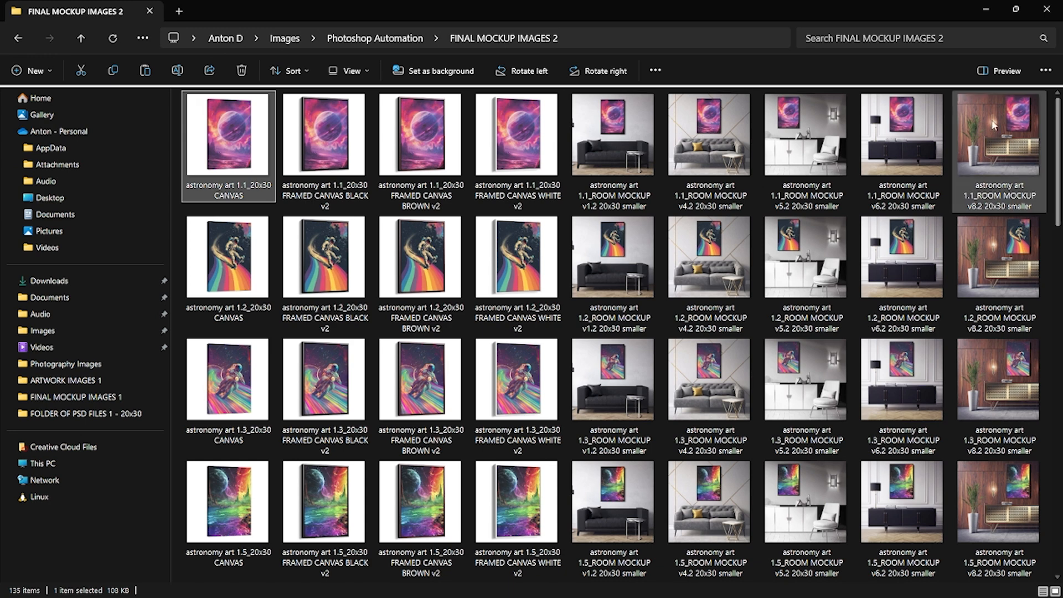
left_click(1007, 119, "shift")
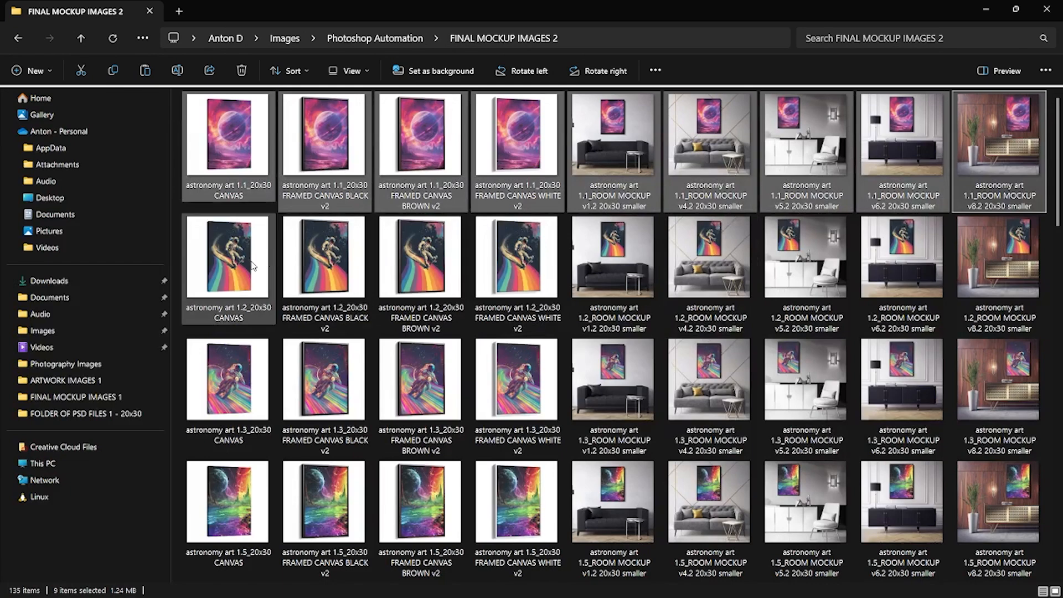
scroll(609, 318, "up", 10)
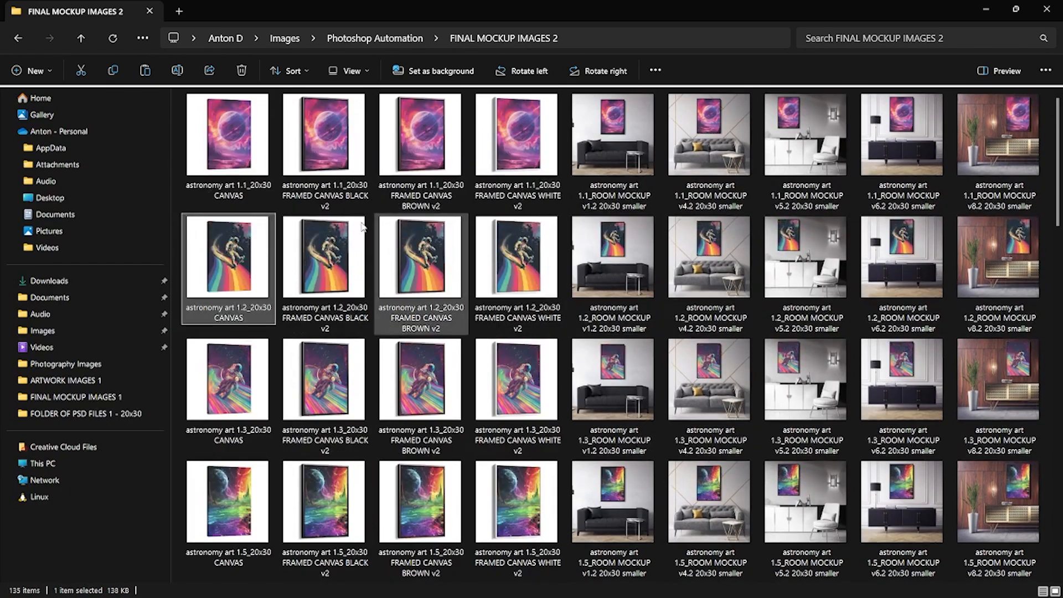
left_click(240, 153)
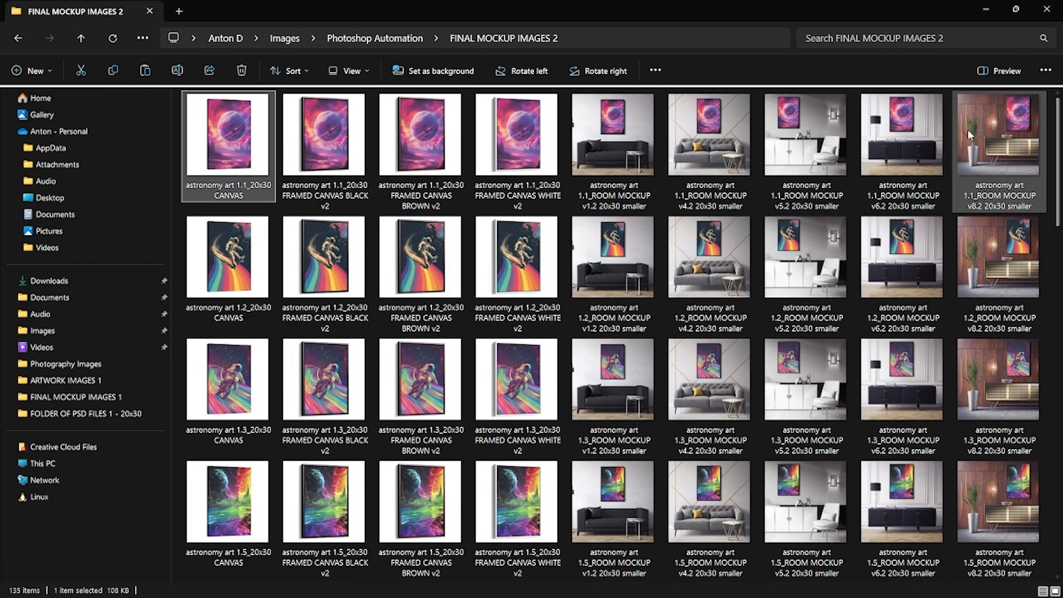
key("alt+Tab")
key("alt+Tab")
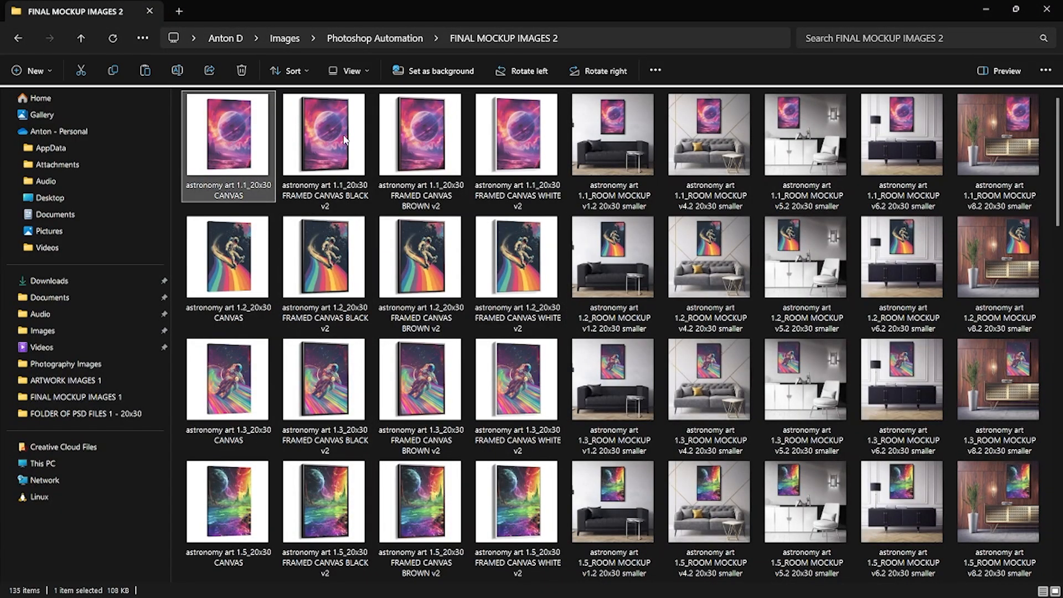
left_click(1023, 124, "shift")
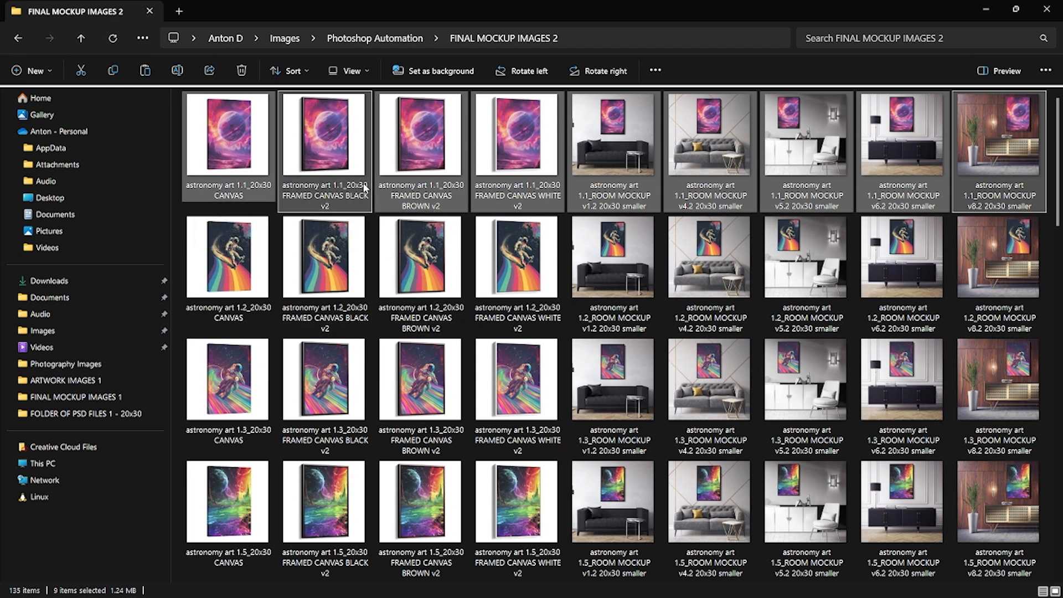
left_click(418, 175)
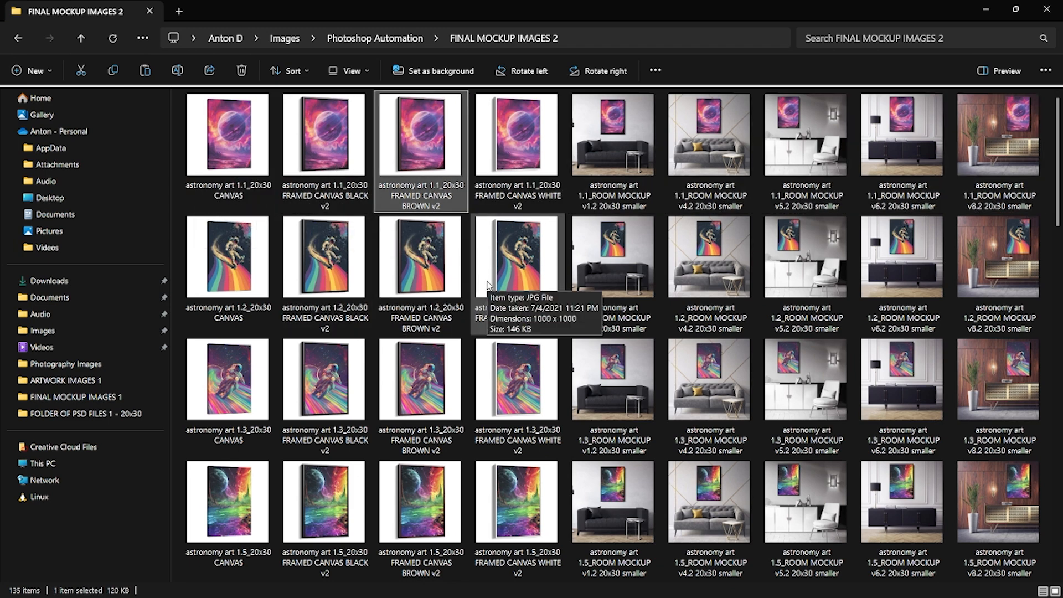
Compare the exported mockup sets of astronomy art 1.1 and astronomy art 1.2 by selecting each full row
left_click(227, 144)
left_click(998, 144, "shift")
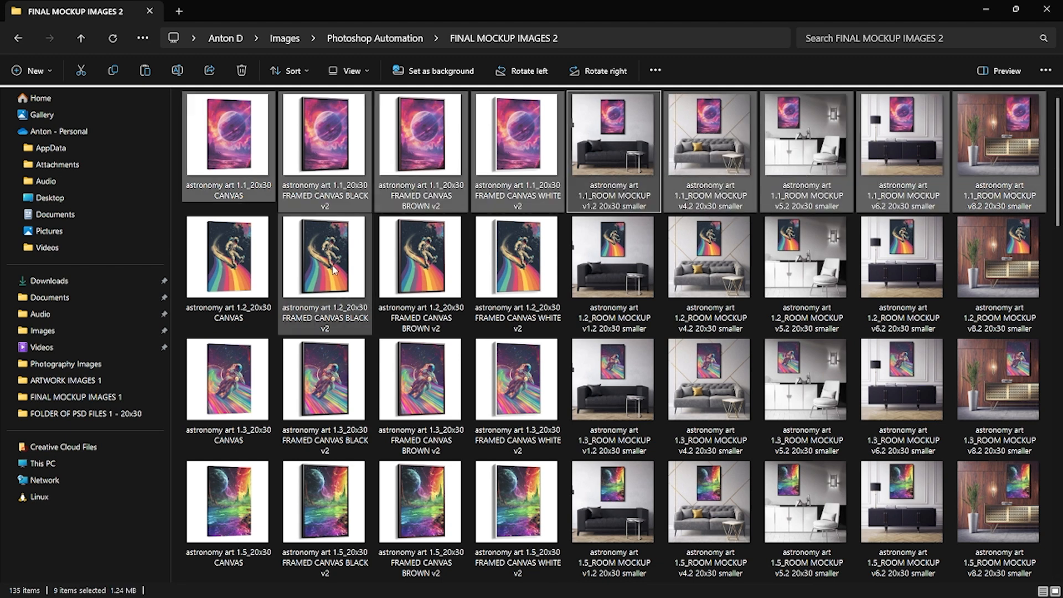
left_click(261, 260)
left_click(989, 253, "shift")
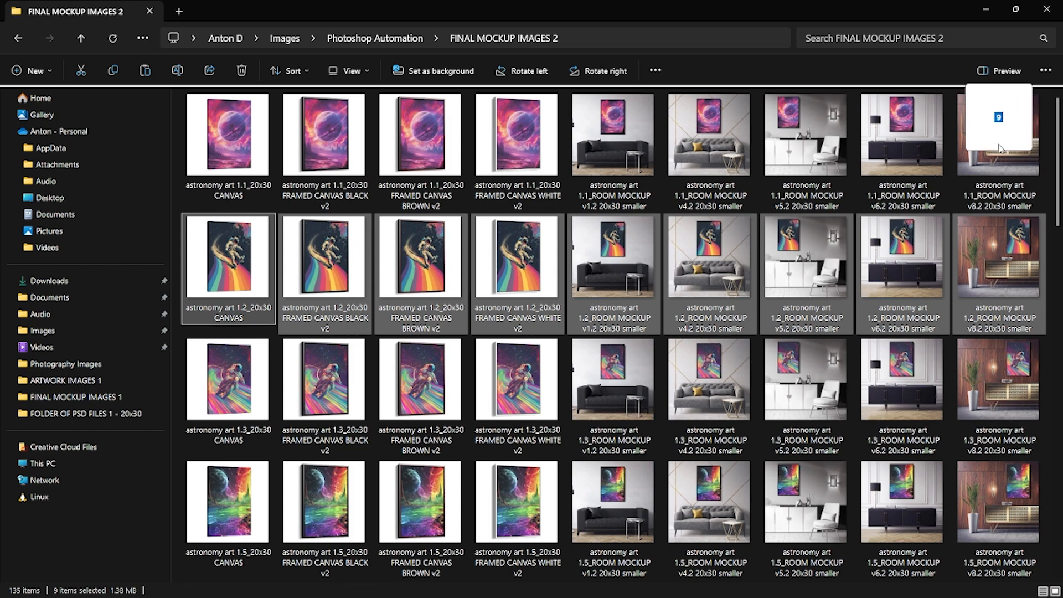
left_click_drag(544, 278, 1011, 208)
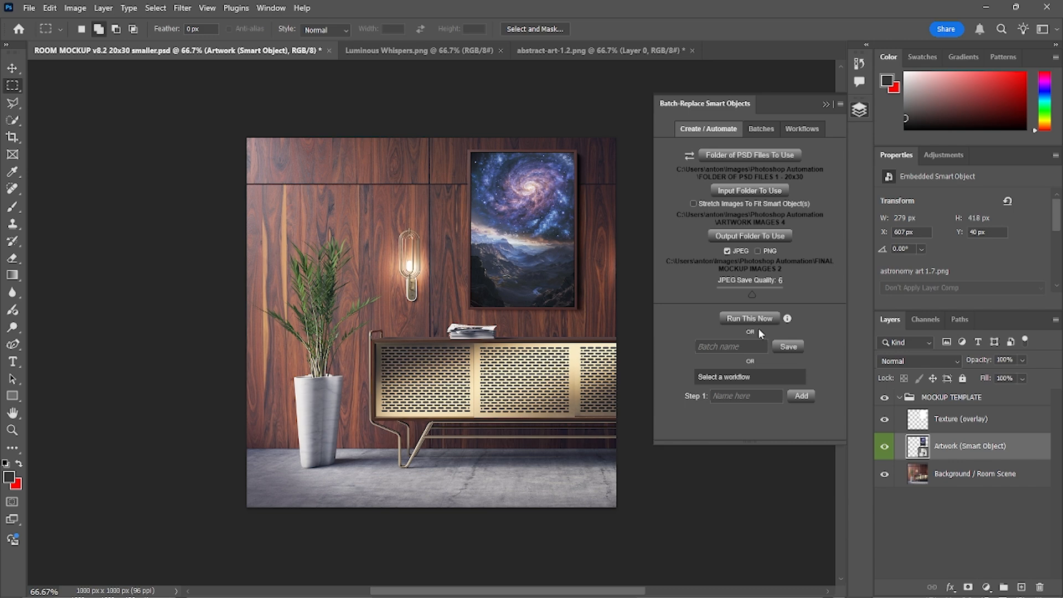
Switch to Photoshop and save the current folder setup as a batch named CREATE MY CANVAS ART MOCKUPS
left_click(738, 344)
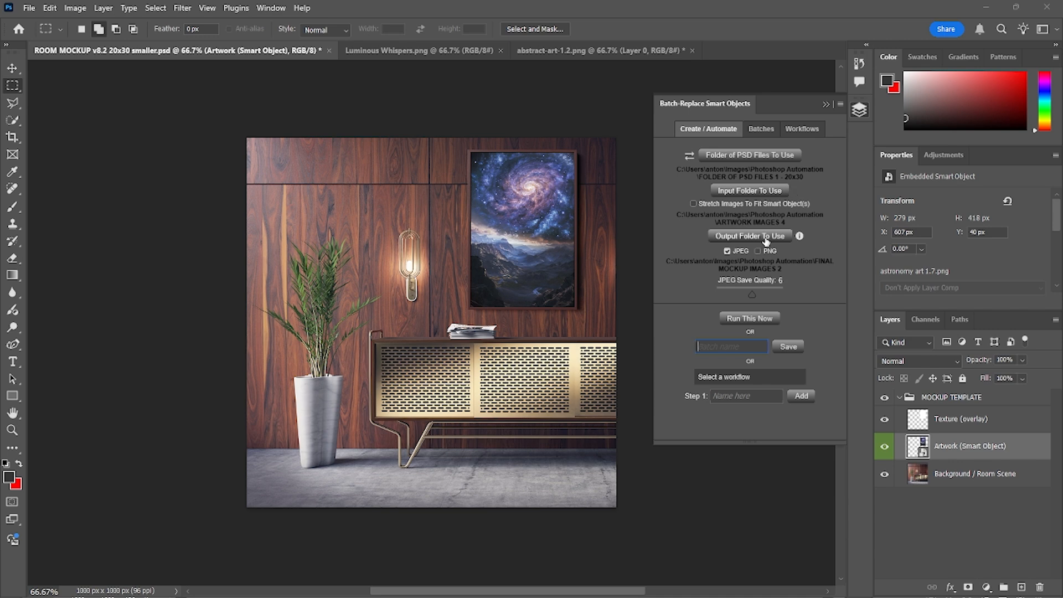
left_click(744, 347)
type("CREATE MY MOCK")
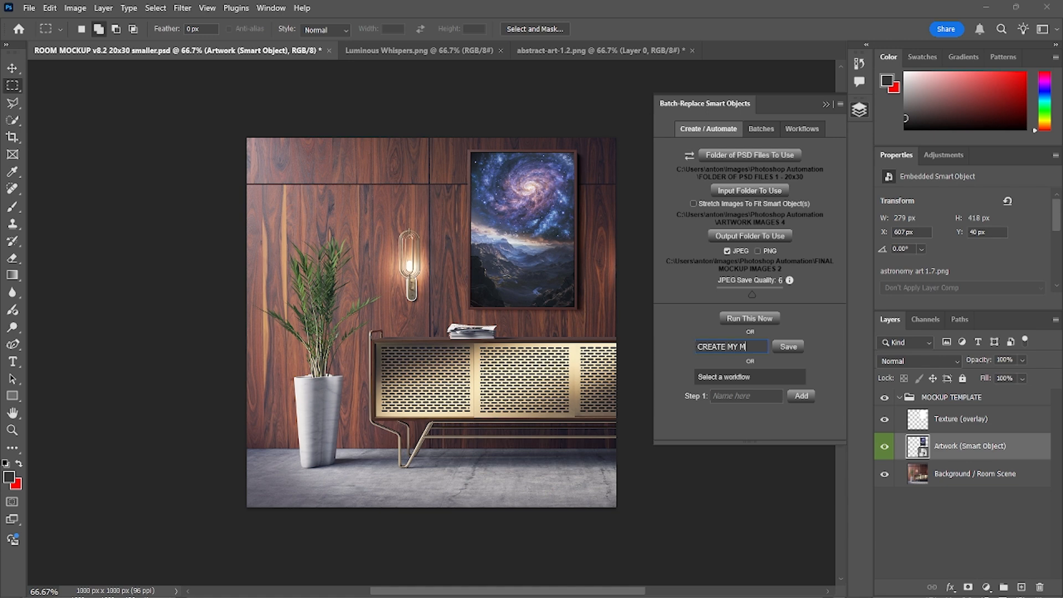
key("BackSpace")
key("BackSpace")
key("BackSpace")
key("BackSpace")
type("CANVAS ART MOCK")
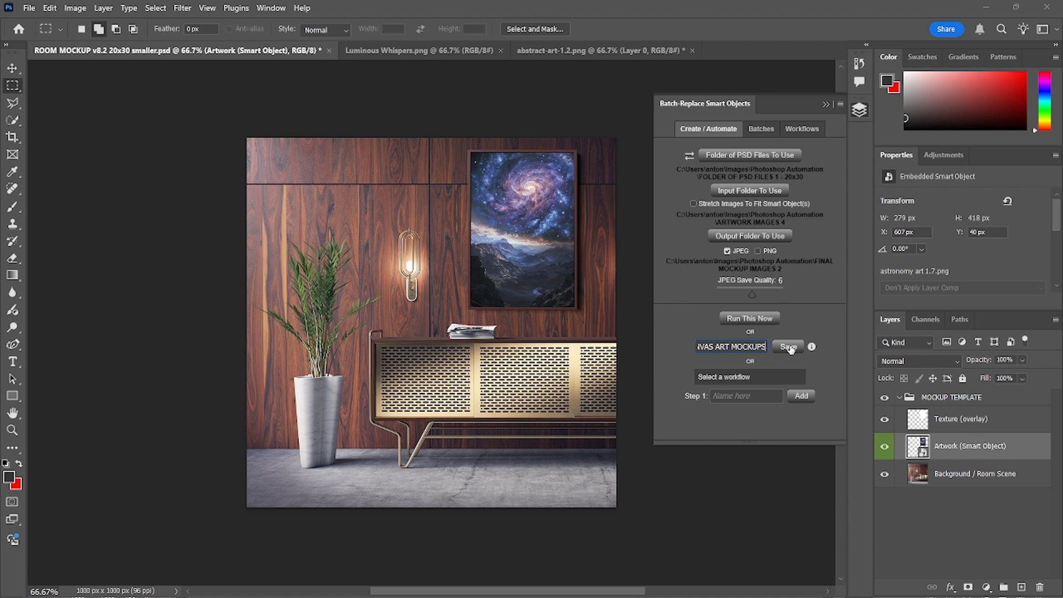
left_click(789, 347)
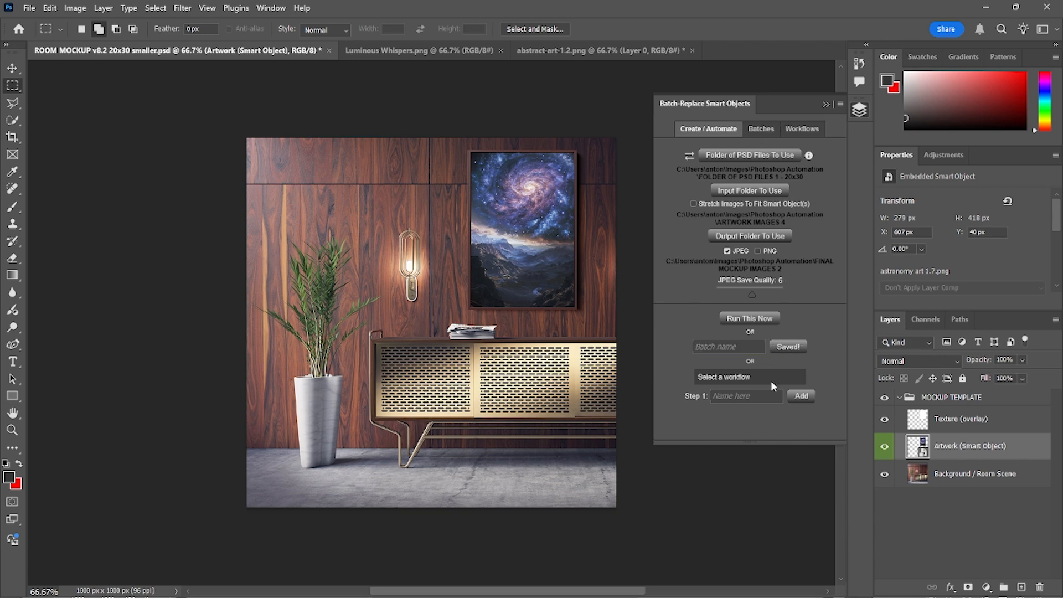
Review the stored settings of the CREATE MY CANVAS ART MOCKUPS batch among the saved batches
left_click(759, 127)
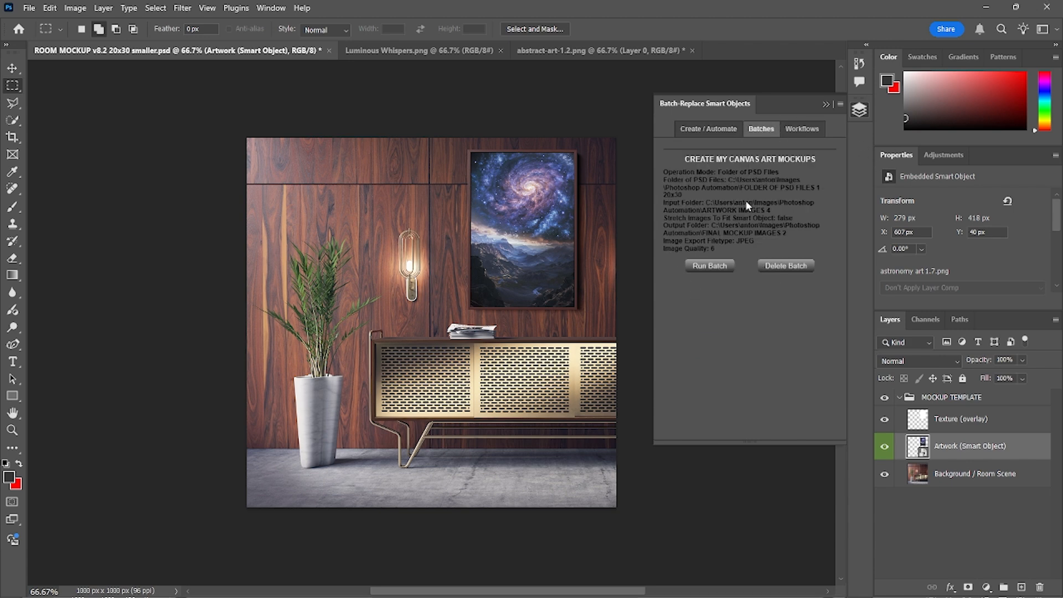
left_click(727, 130)
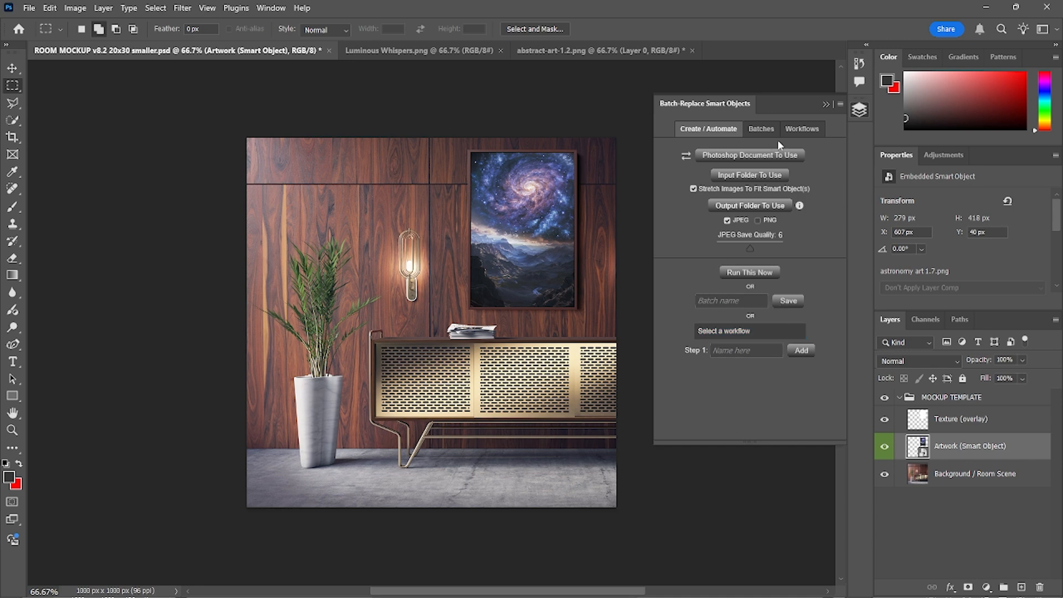
left_click(761, 129)
left_click(752, 339)
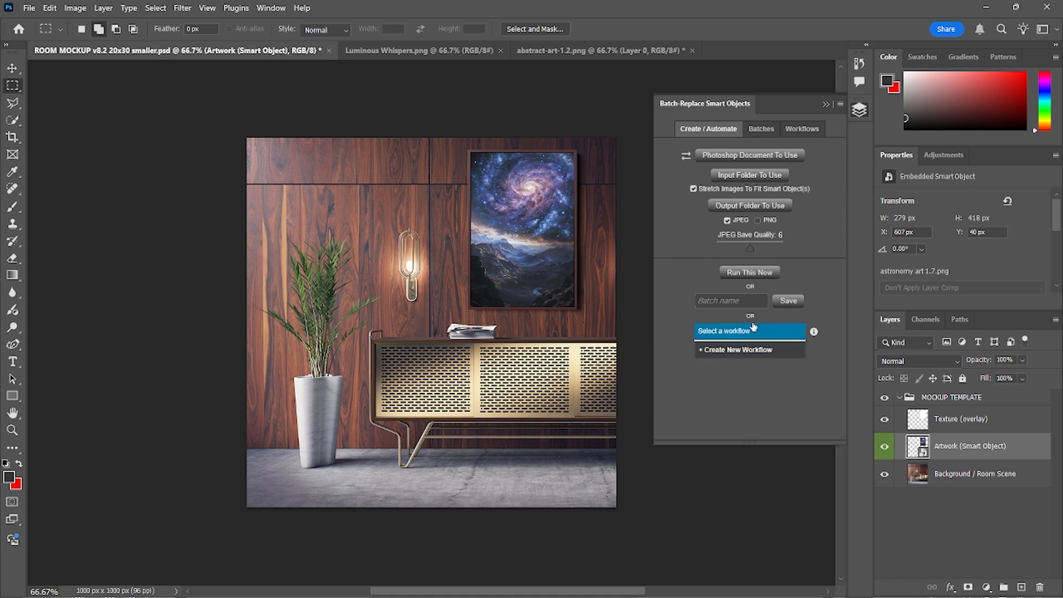
left_click(752, 331)
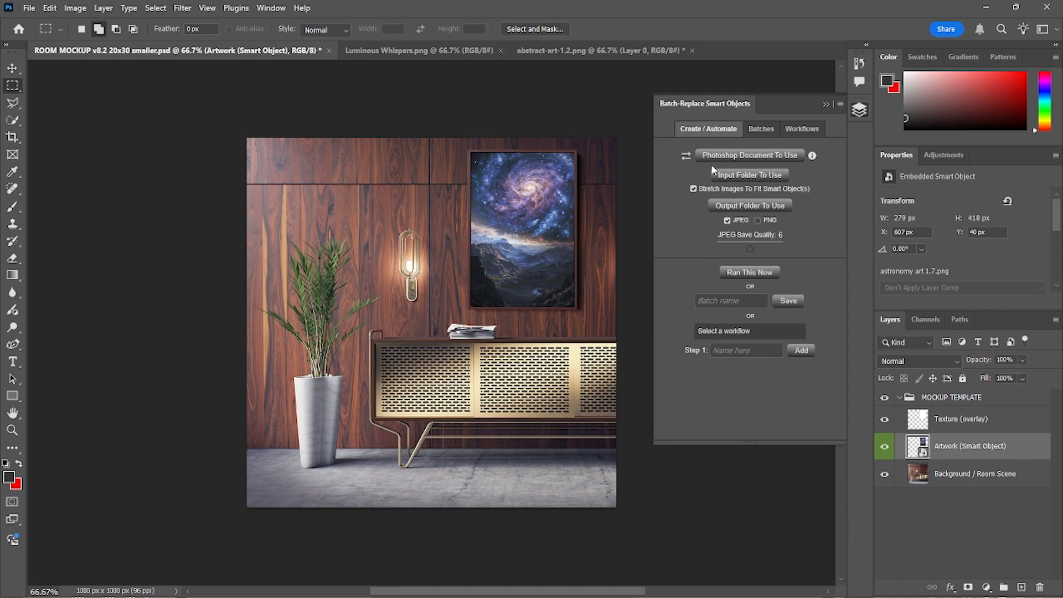
left_click(750, 155)
key("Escape")
left_click(747, 331)
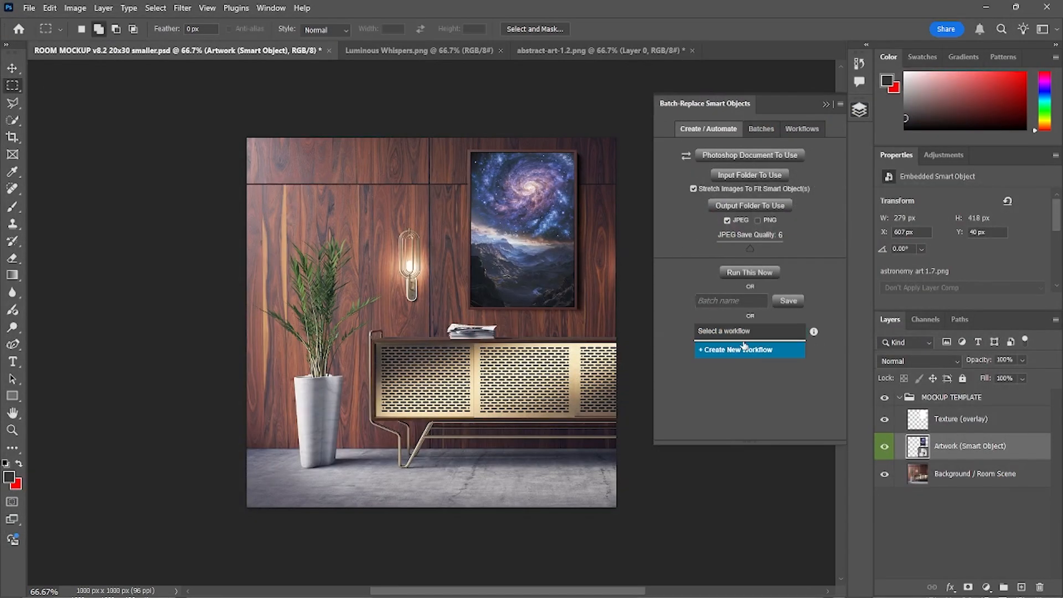
left_click(744, 338)
left_click(687, 155)
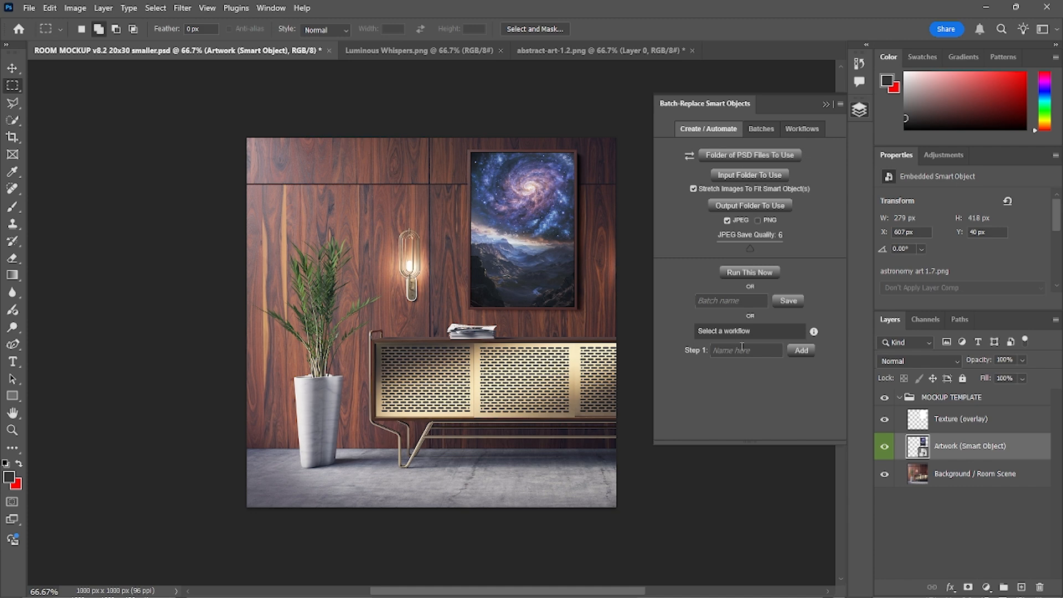
left_click(817, 125)
left_click(724, 128)
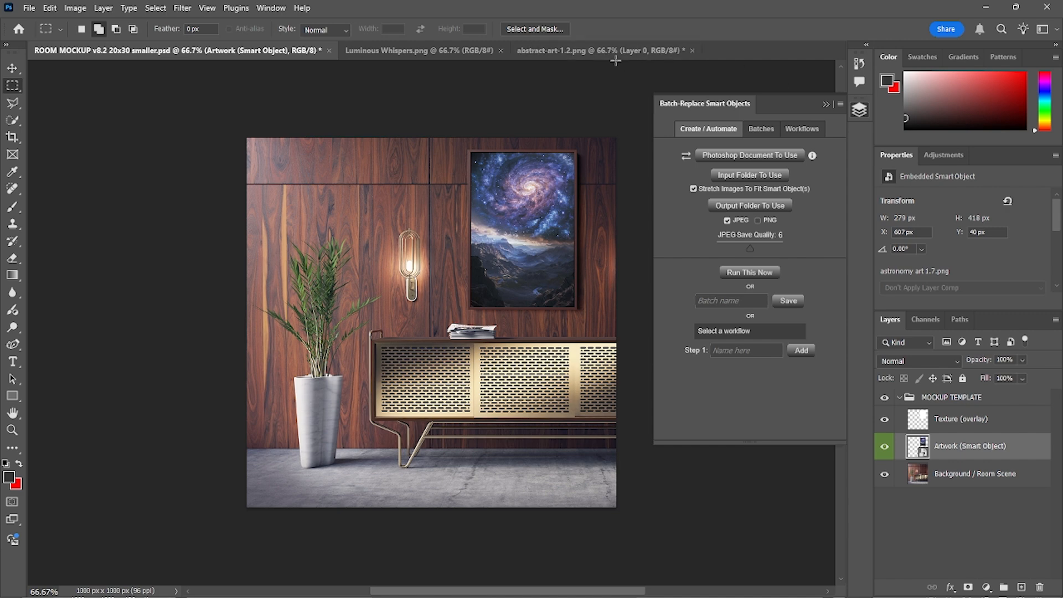
Create a new workflow named CREATE ALL CLIENT MOCKUPS and save it
left_click(766, 333)
left_click(753, 350)
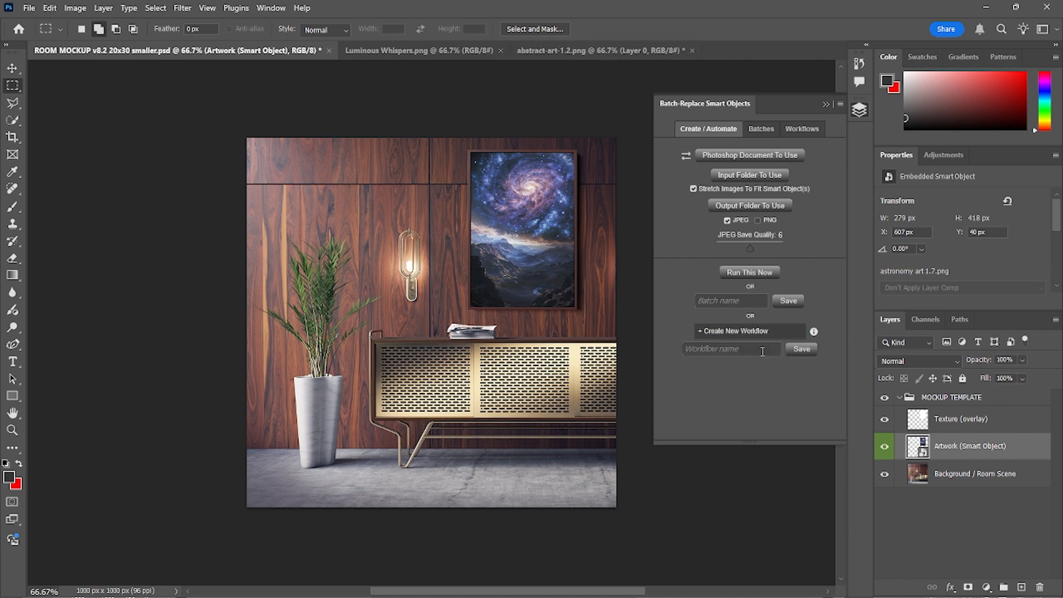
left_click(752, 350)
type("CREATE CL")
key("BackSpace")
key("BackSpace")
type("ALL CLIENT MOCKUPS")
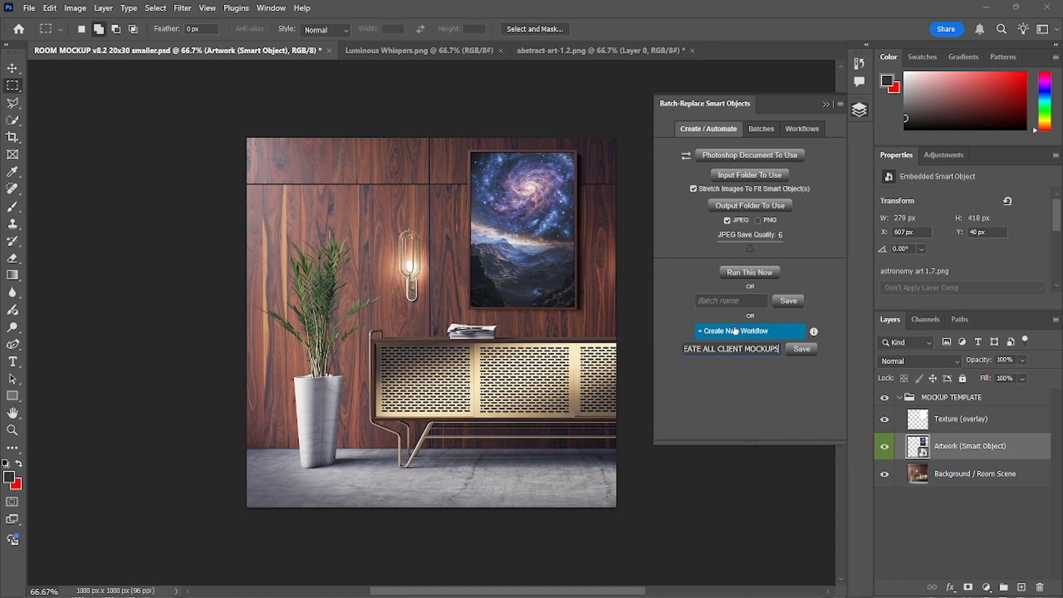
left_click(802, 349)
Switch the operation mode to a folder of PSD files and choose FOLDER OF PSD FILES 3 - 30x20
left_click(688, 157)
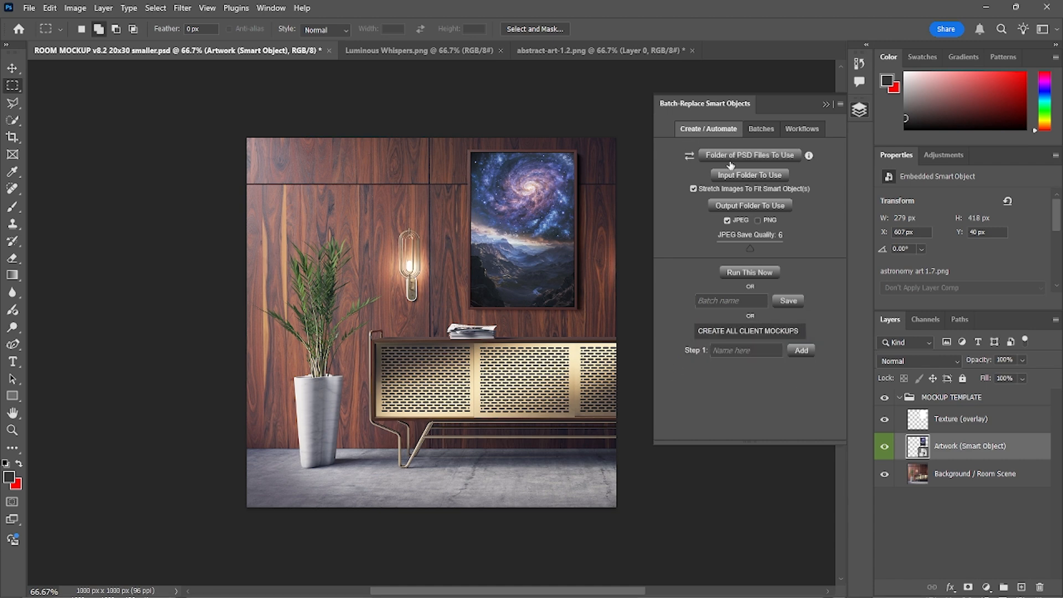
left_click(750, 155)
left_click(227, 36)
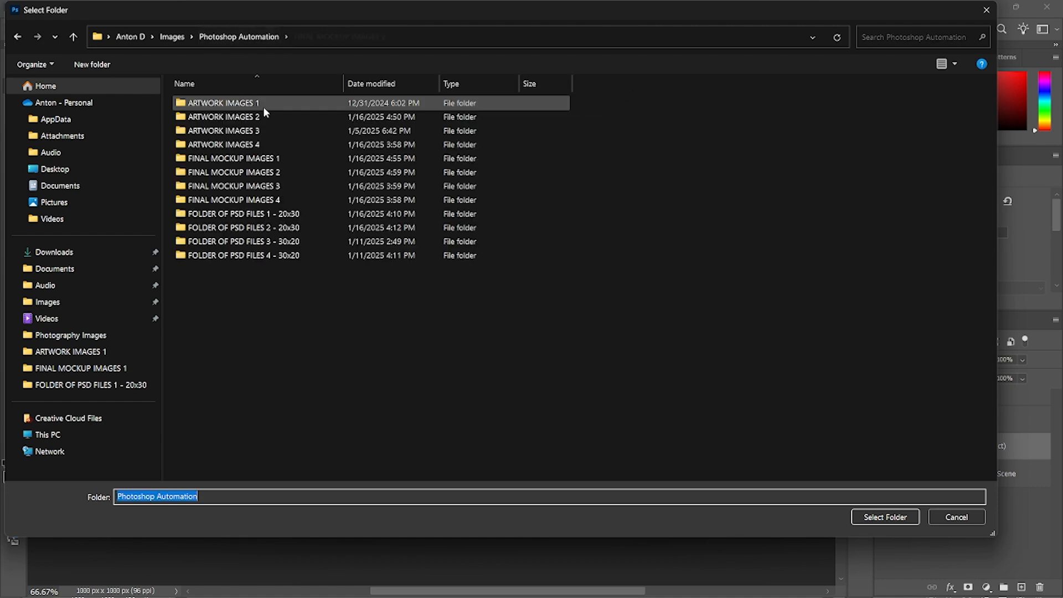
double_click(290, 245)
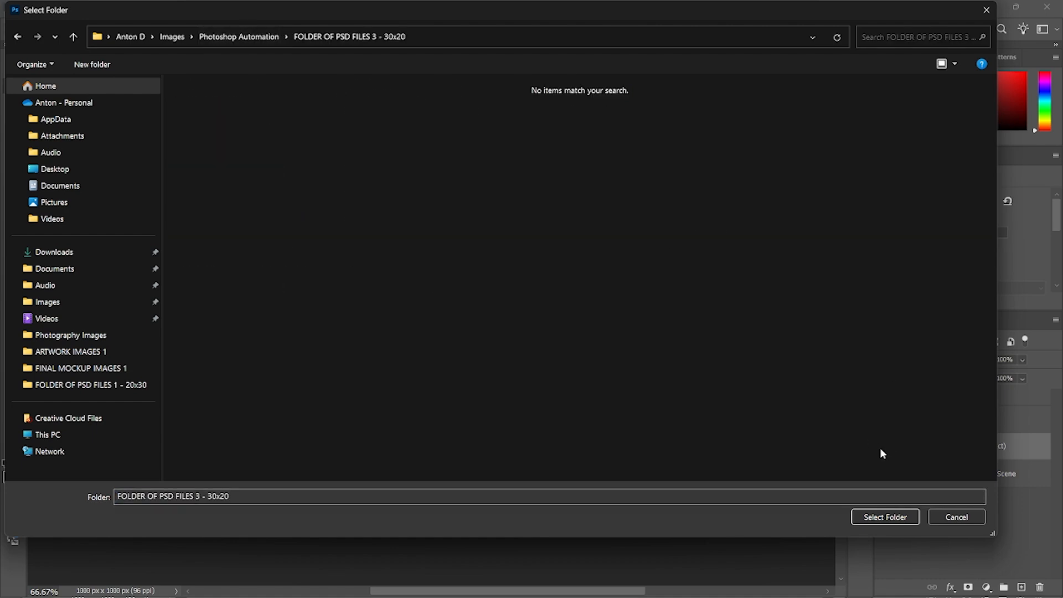
left_click(885, 517)
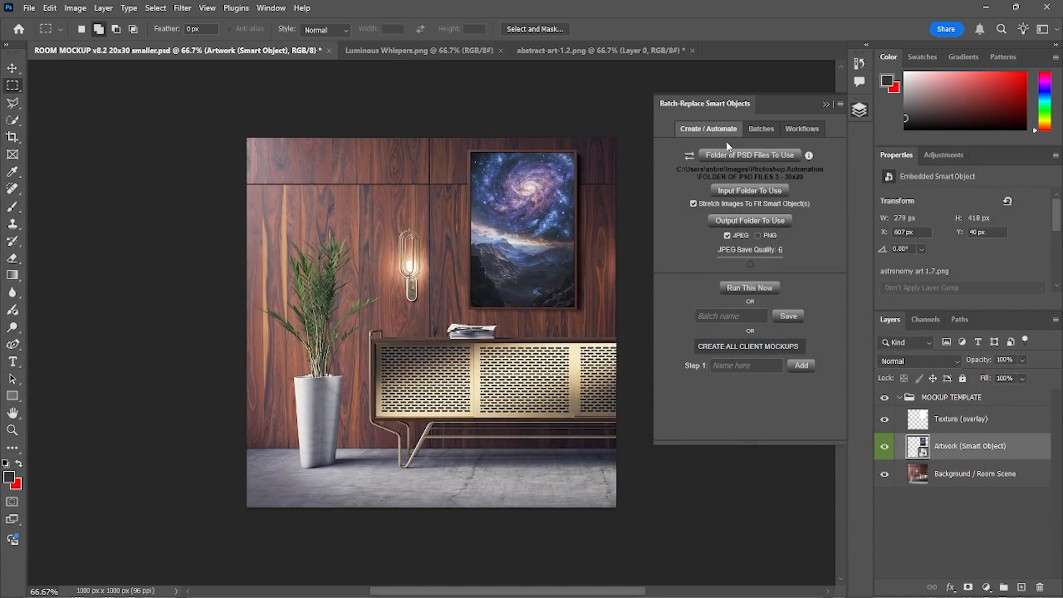
Set the input folder to ARTWORK IMAGES 3 and the output folder to FINAL MOCKUP IMAGES 3
left_click(748, 190)
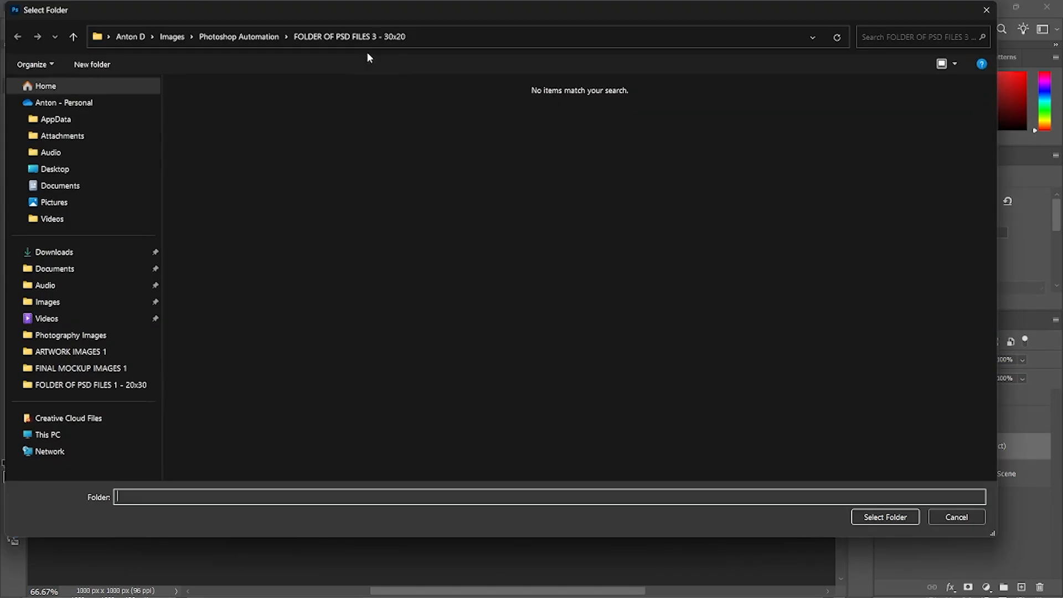
left_click(254, 37)
double_click(252, 133)
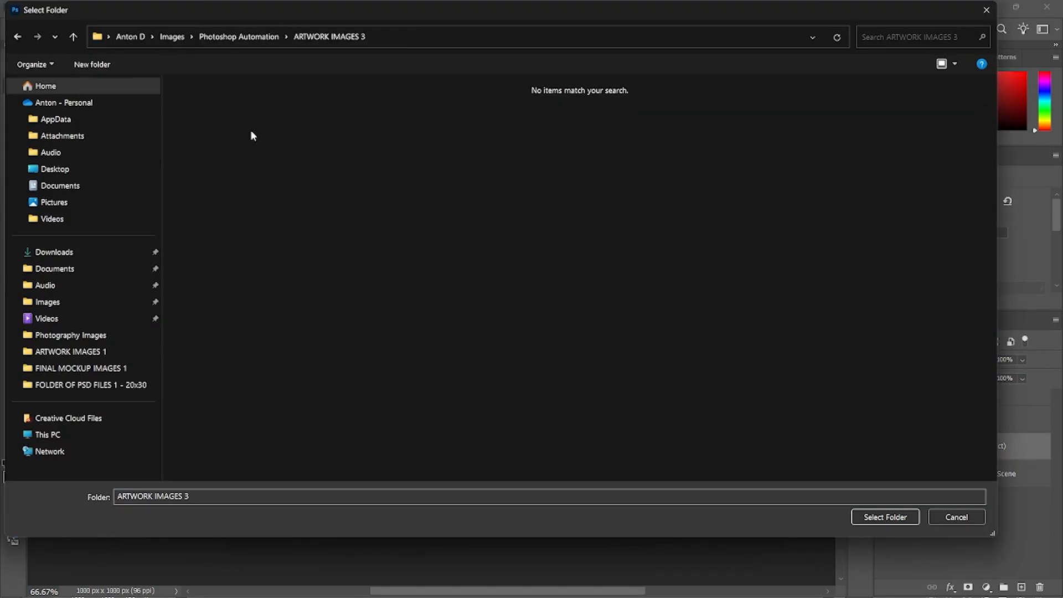
left_click(864, 518)
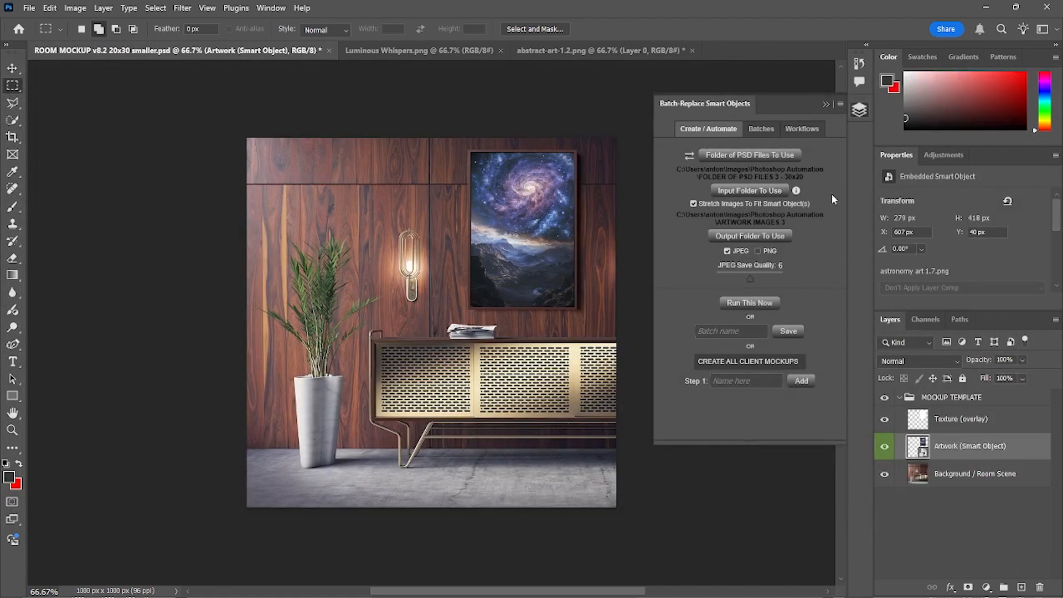
left_click(738, 233)
left_click(237, 36)
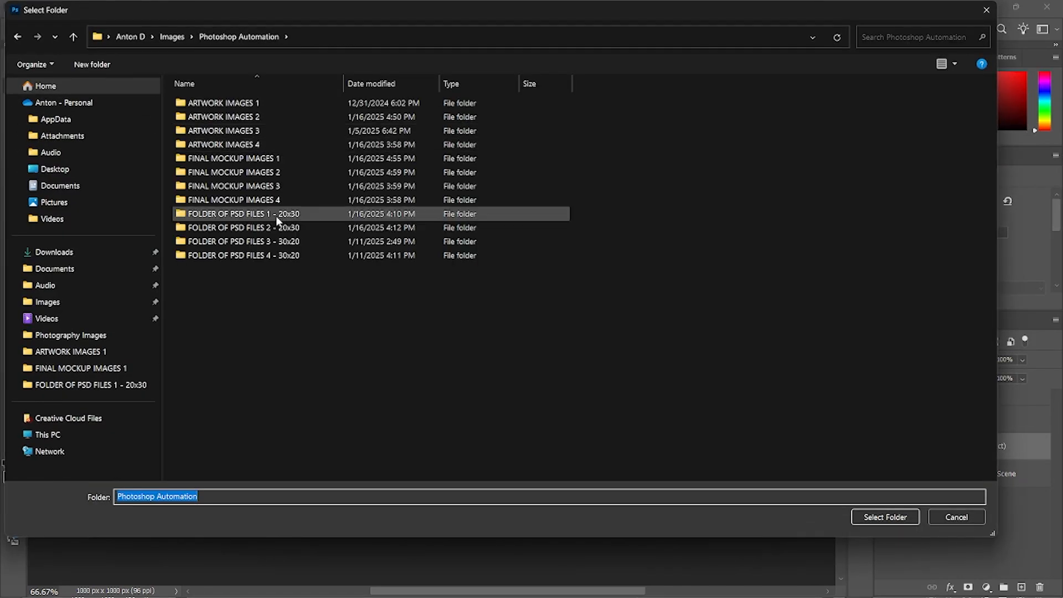
double_click(271, 188)
left_click(903, 517)
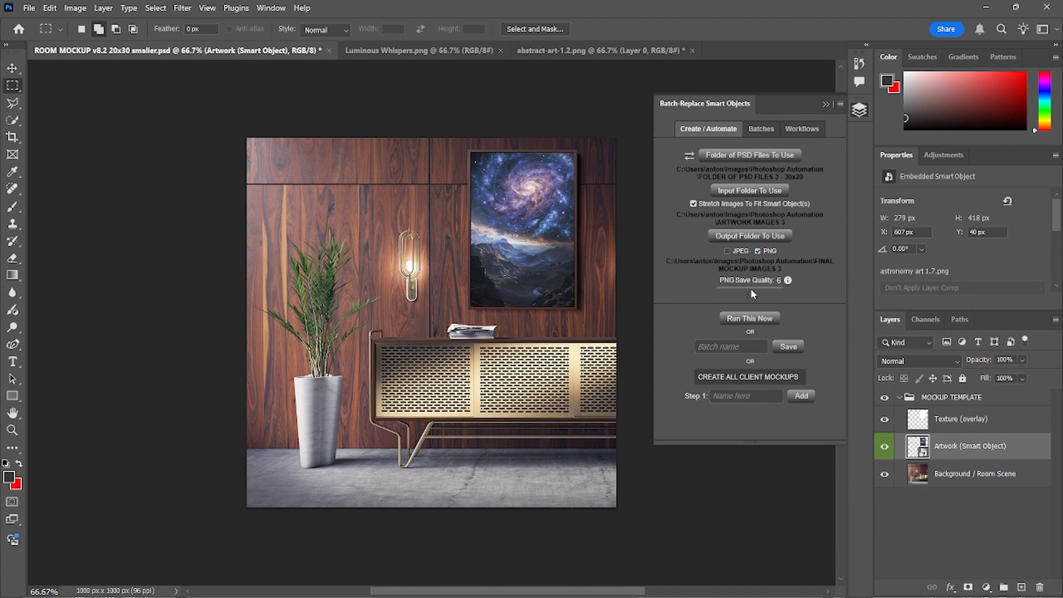
Set the export to PNG at save quality 12 and add the setup as workflow step 1, named CLIENT #3 MOCKUPS
left_click_drag(750, 293, 783, 294)
left_click(754, 397)
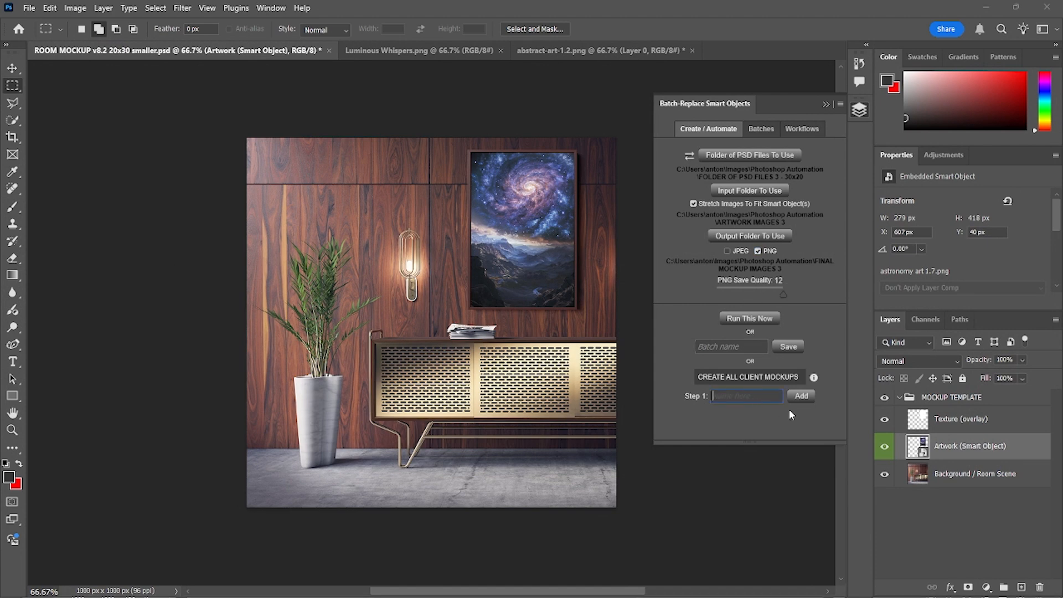
type("CLIENT #3 MOCKUPS")
left_click(802, 396)
Choose FOLDER OF PSD FILES 4 - 30x20 as the folder of PSD files for the second workflow step
left_click(766, 158)
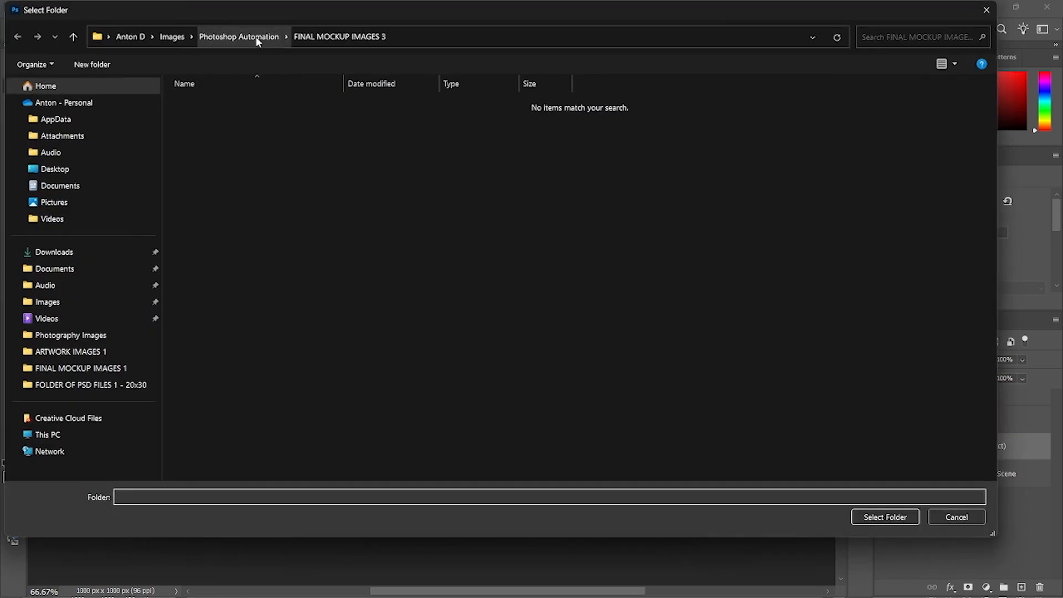
left_click(238, 36)
double_click(293, 256)
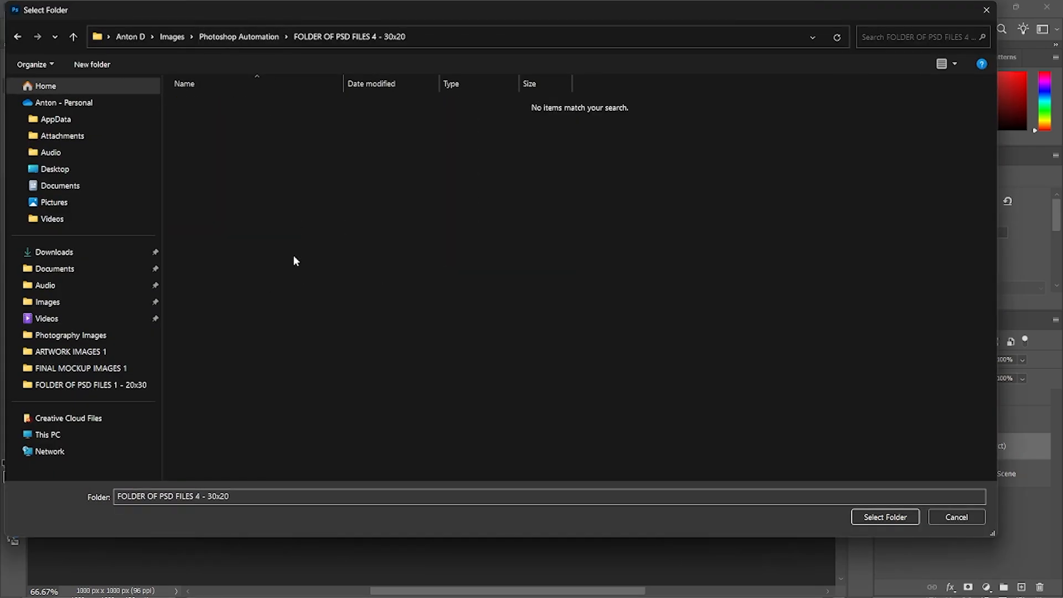
left_click(900, 517)
Set the input folder to ARTWORK IMAGES 4 and the output folder to FINAL MOCKUP IMAGES 4
left_click(767, 191)
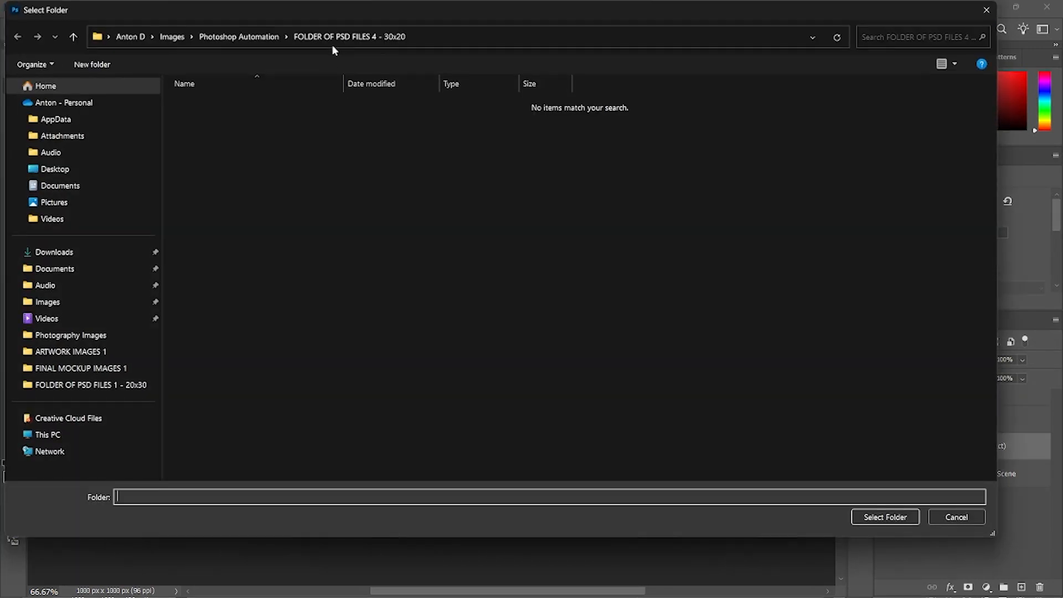
left_click(245, 40)
double_click(201, 142)
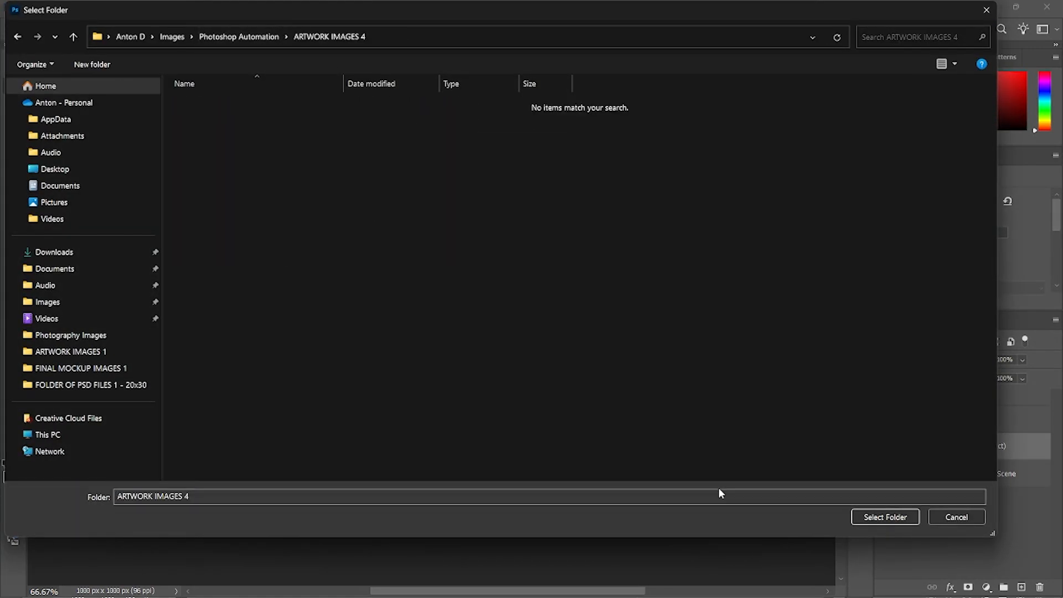
left_click(902, 518)
left_click(736, 241)
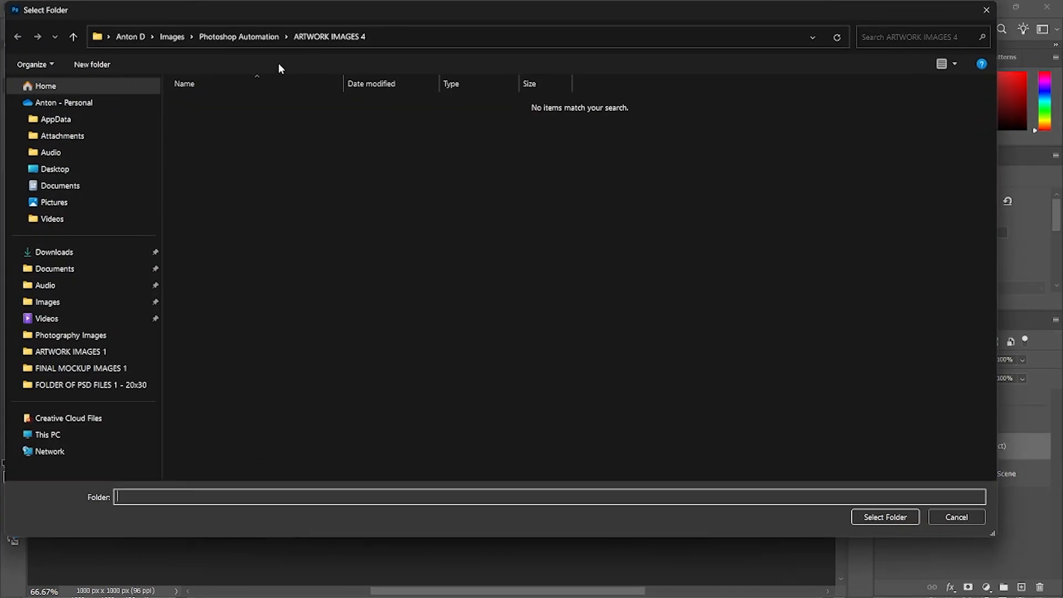
left_click(244, 35)
double_click(277, 200)
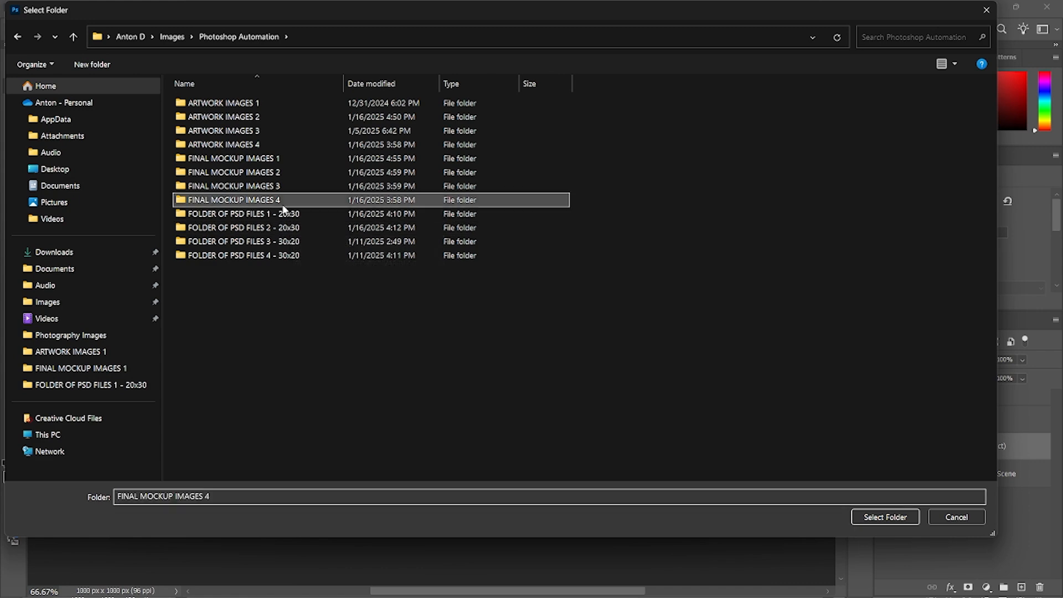
left_click(885, 516)
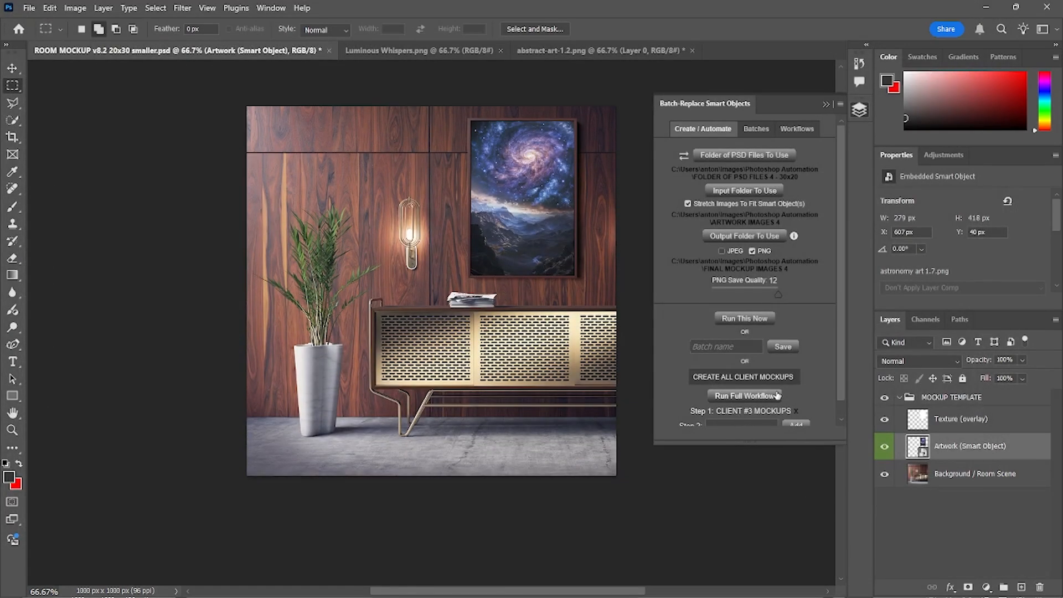
Add the current setup to the workflow as step 2, named CLIENT #4 MOCKUPS
left_click_drag(748, 443, 754, 484)
left_click(754, 425)
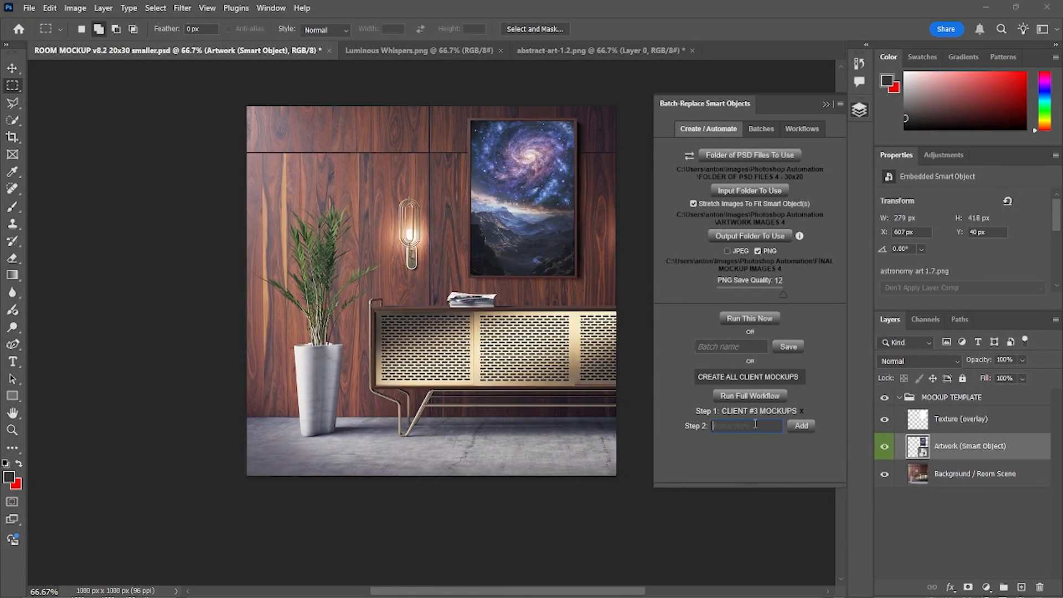
type("CLIENT #4 MOCKUPS")
left_click(801, 425)
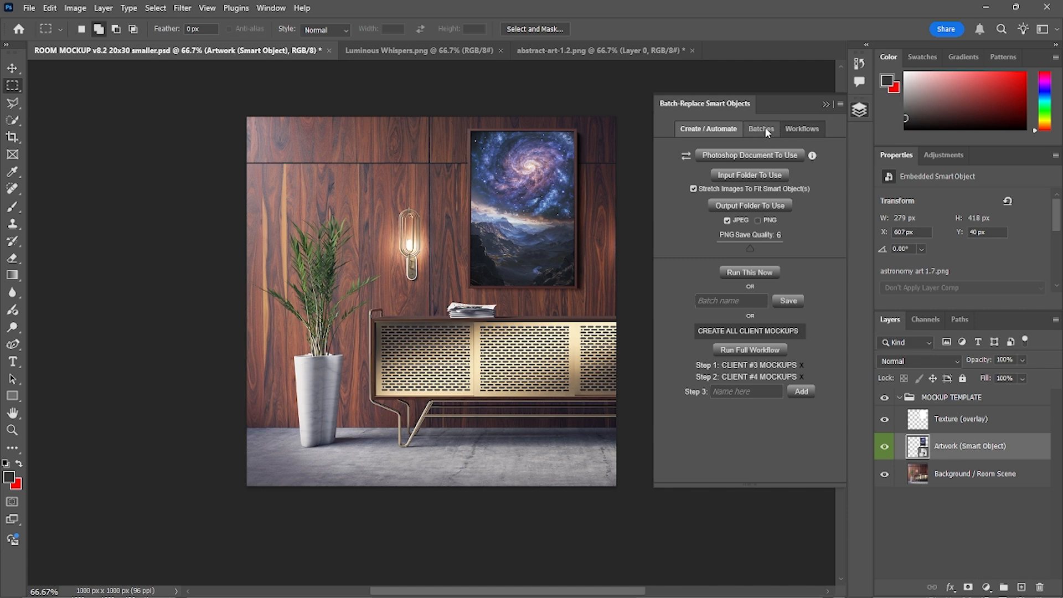
Review the settings stored in the saved batch and in both steps of the CREATE ALL CLIENT MOCKUPS workflow
left_click(761, 129)
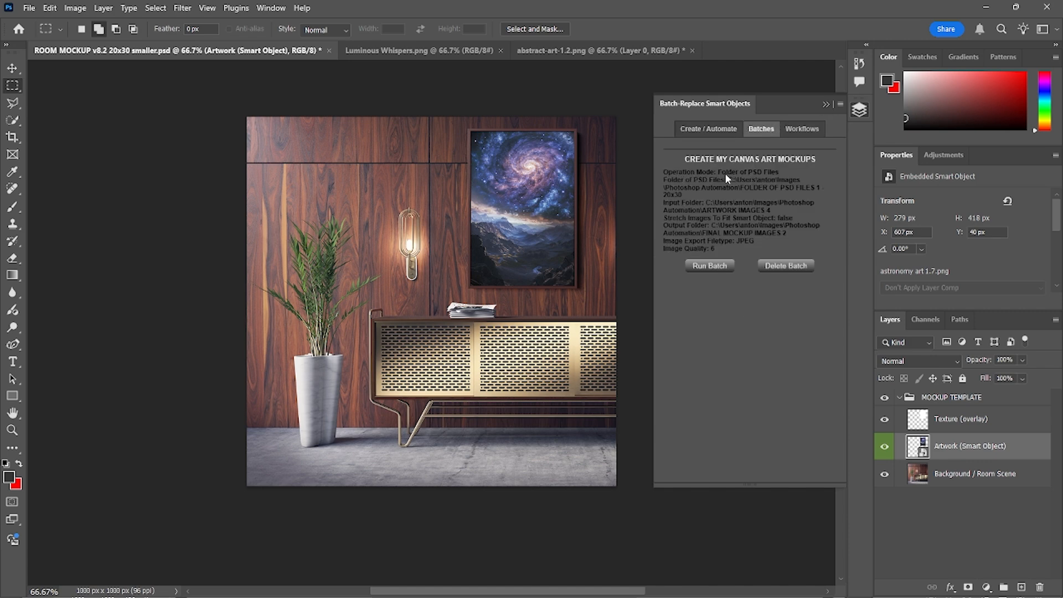
left_click(719, 127)
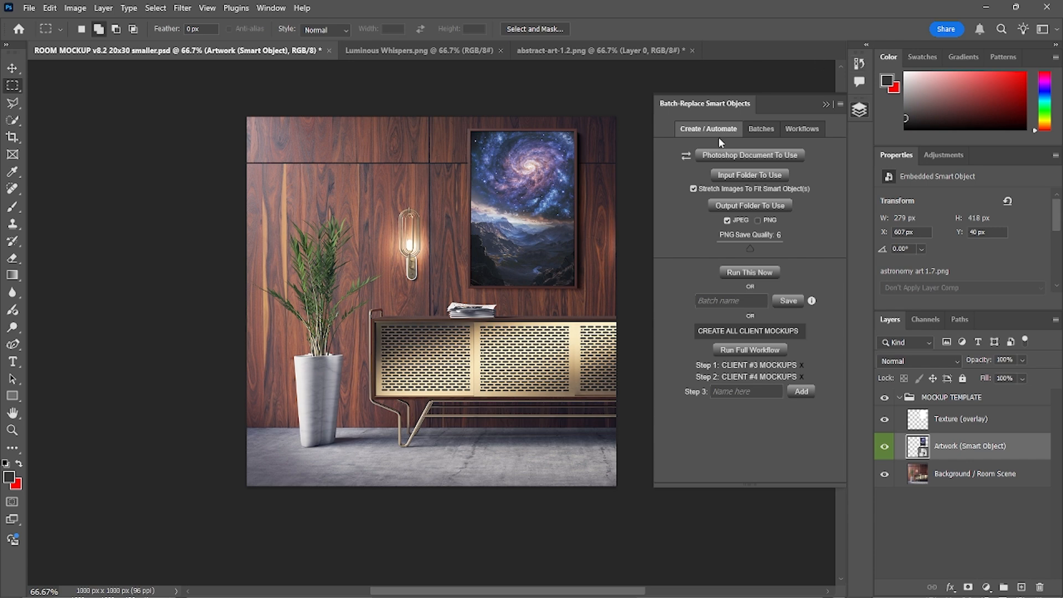
left_click(745, 392)
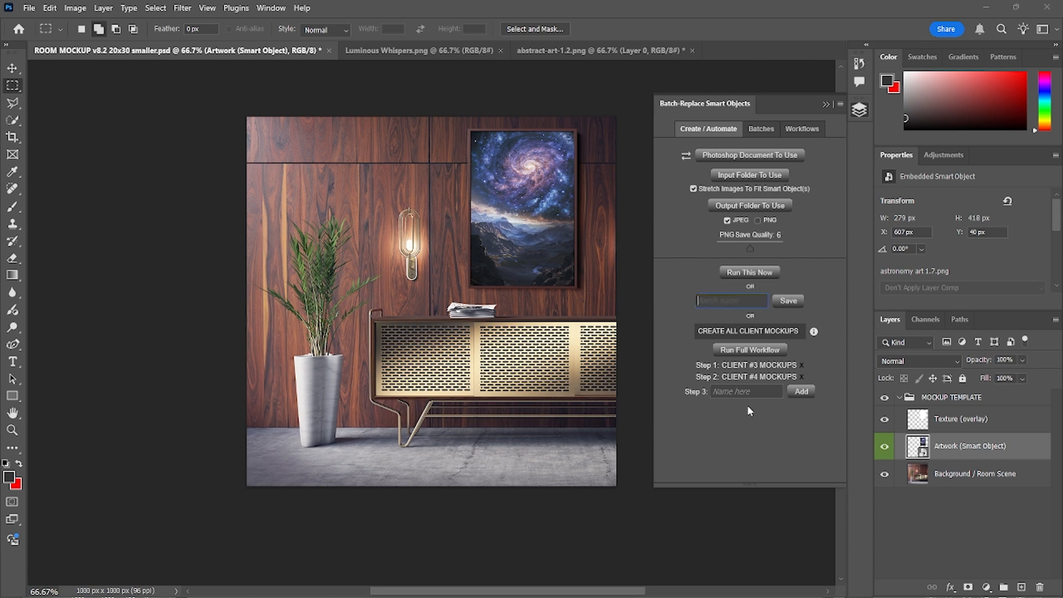
left_click(754, 439)
left_click(800, 129)
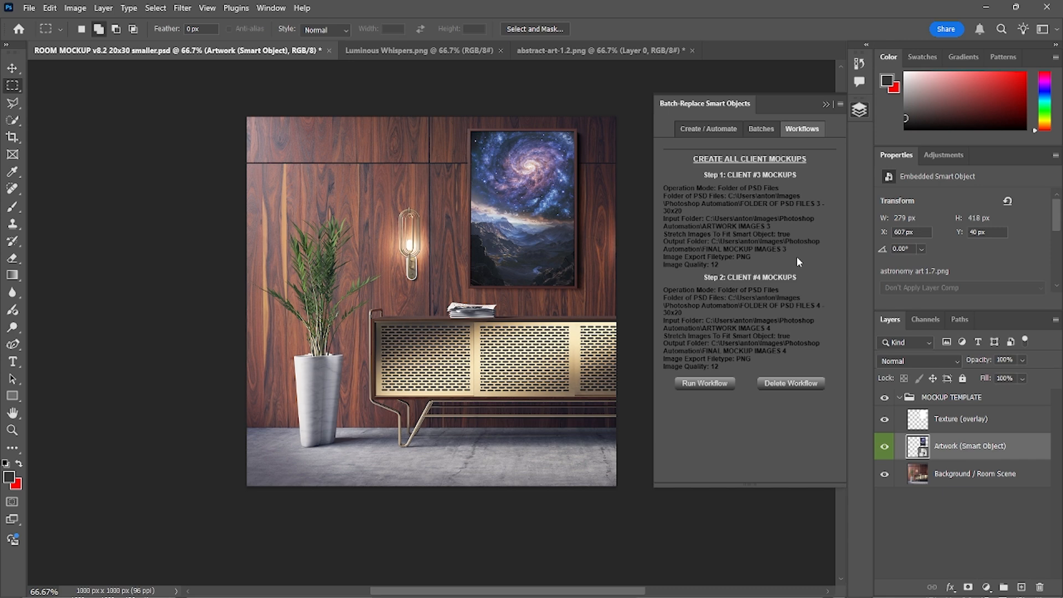
left_click(705, 129)
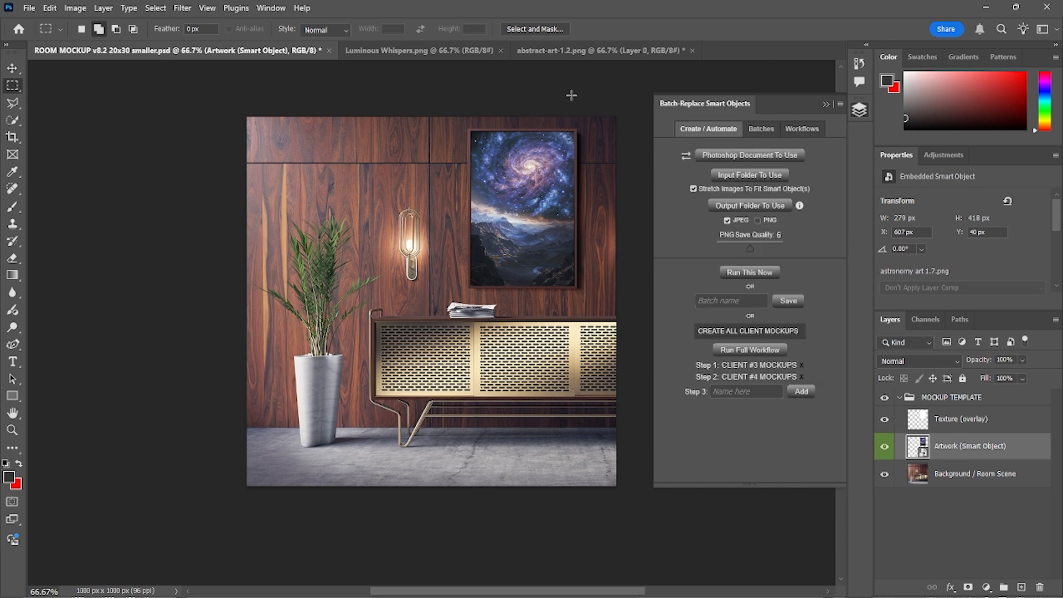
right_click(949, 447)
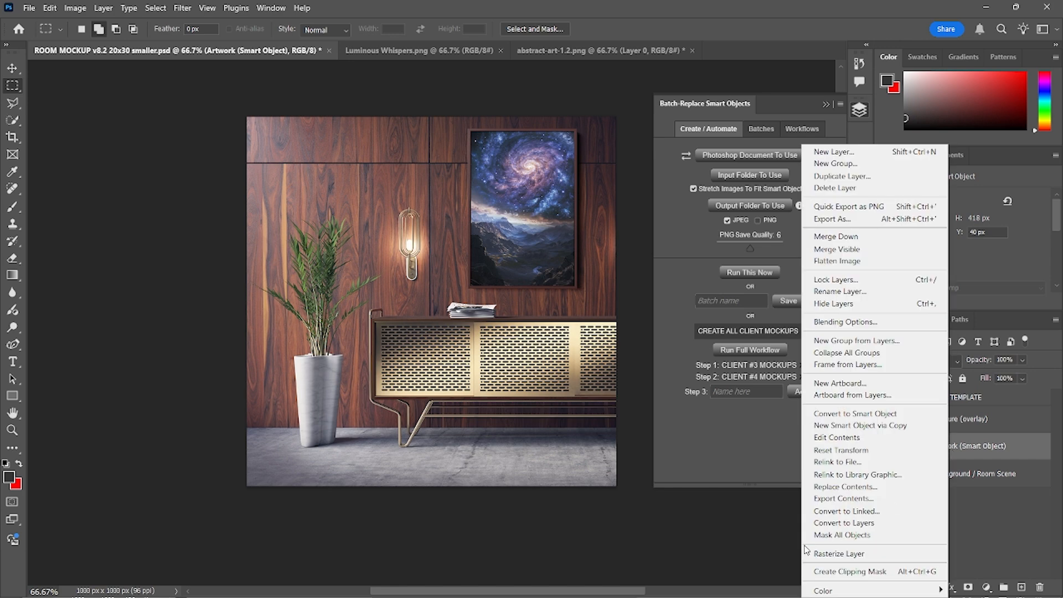
left_click(567, 270)
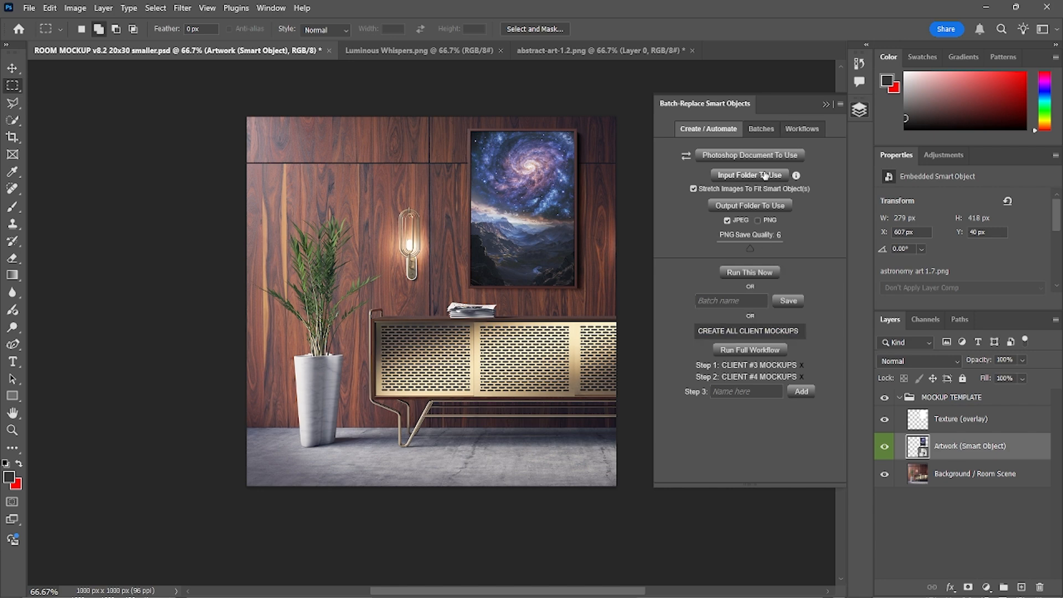
left_click(802, 130)
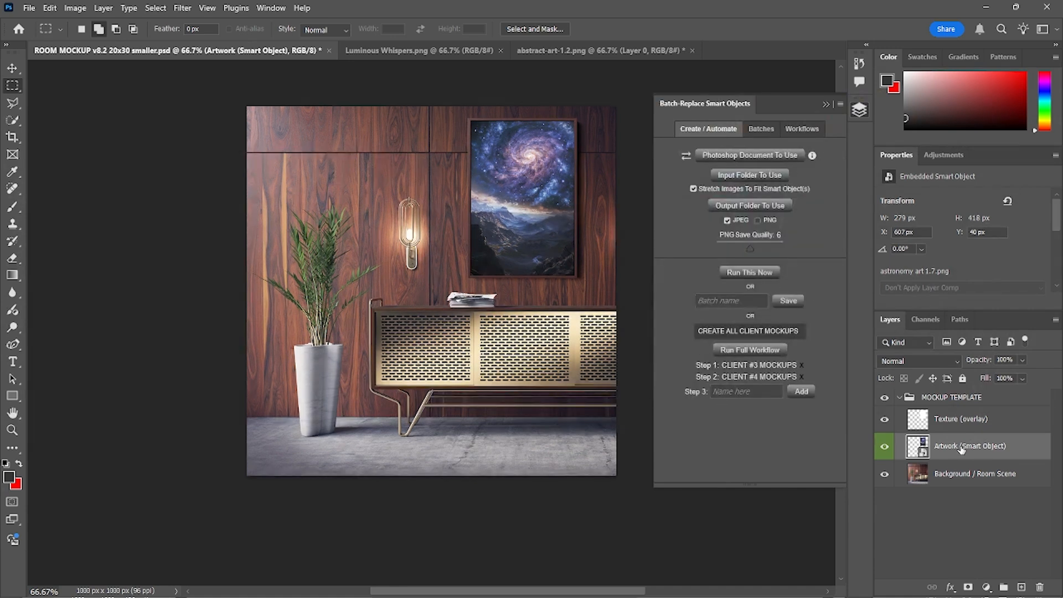
Replace the contents of the Artwork (Smart Object) layer with the image abstract-art-1.17 from ARTWORK IMAGES 2
right_click(961, 449)
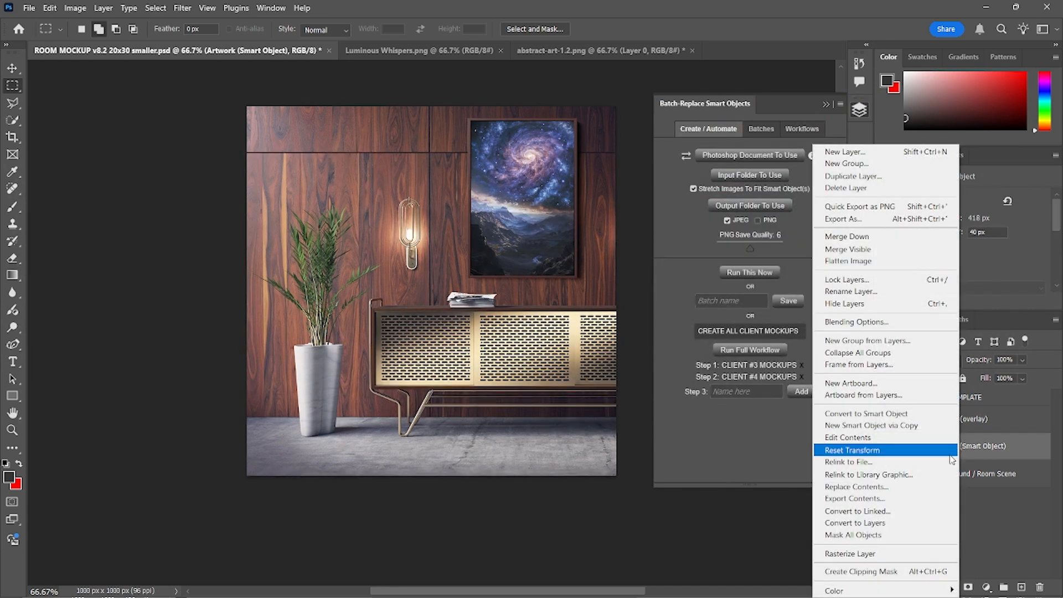
left_click(888, 489)
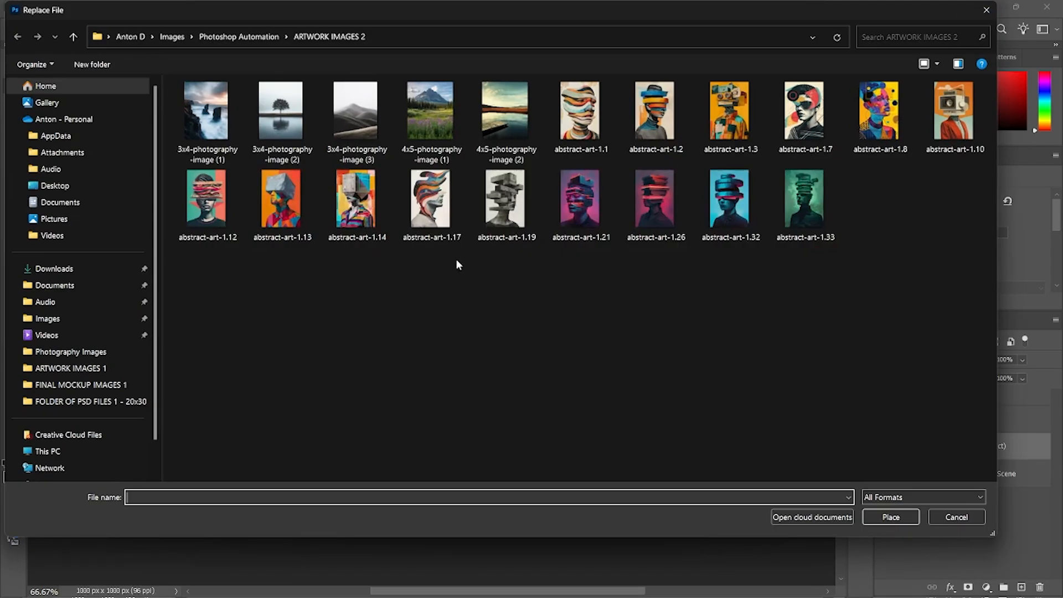
double_click(432, 211)
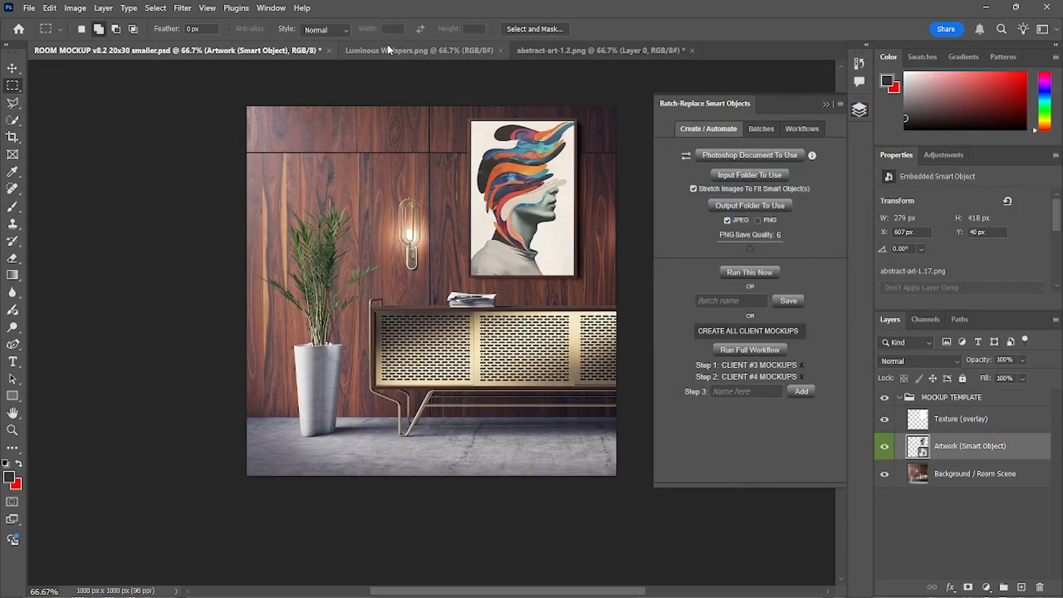